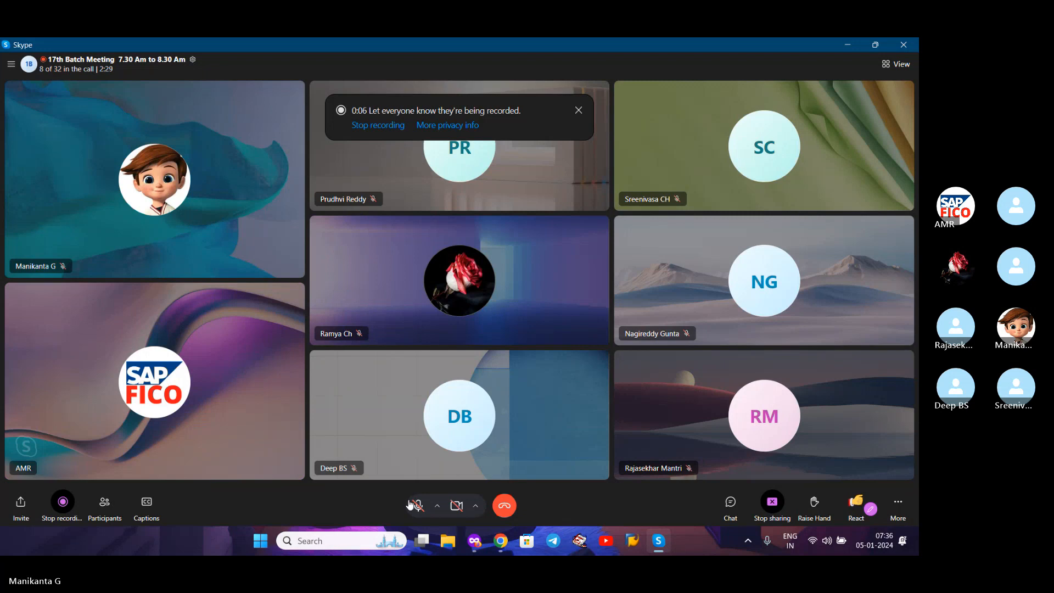
Unmute the microphone in the Skype call and mute it again.
left_click(410, 504)
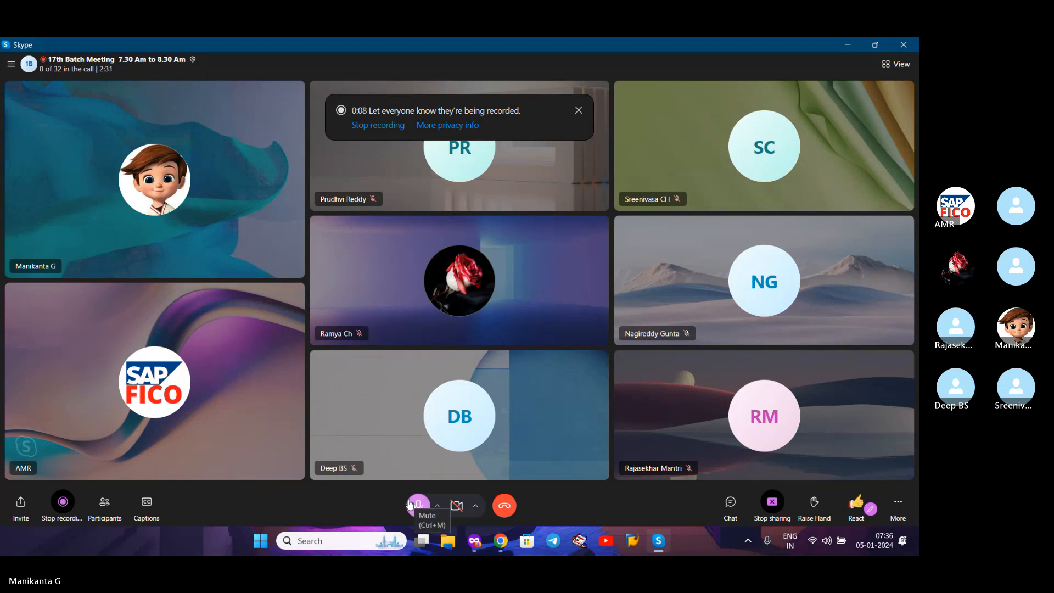
left_click(410, 504)
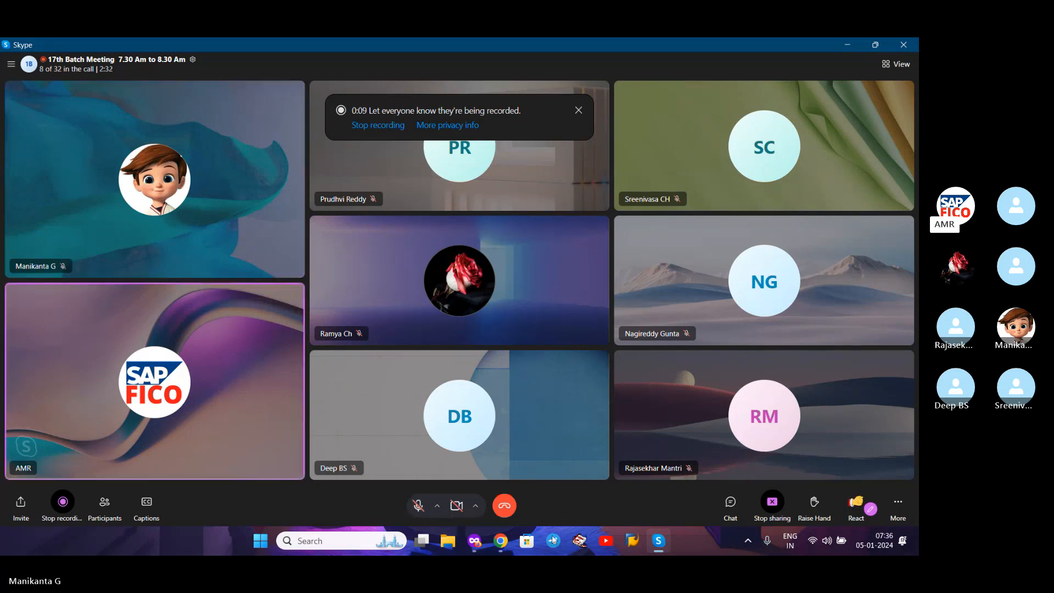
Start SAP Logon and minimize the Skype call window.
left_click(632, 541)
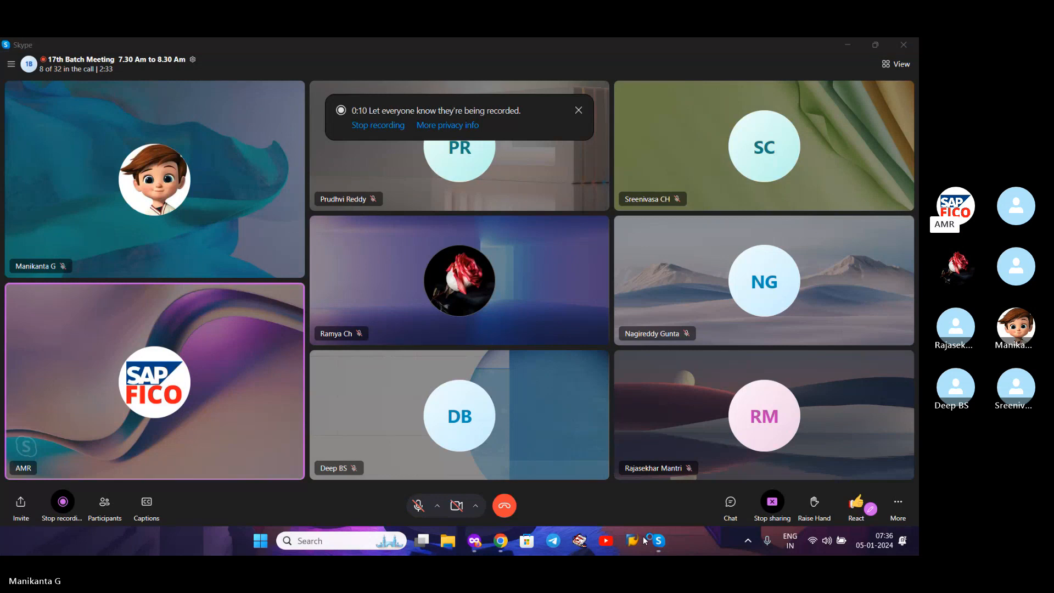
left_click(848, 45)
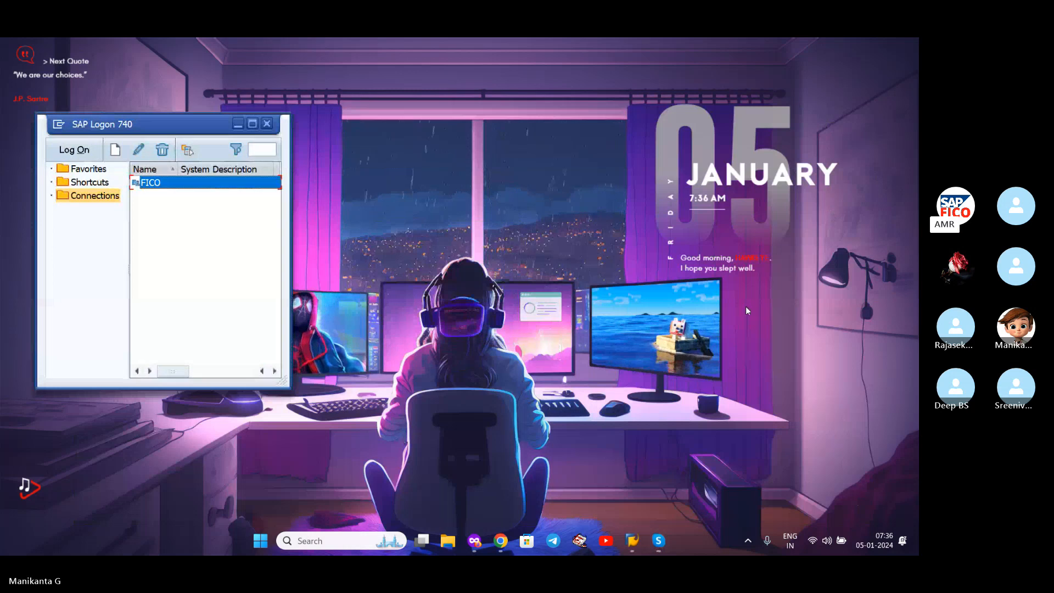
left_click(755, 544)
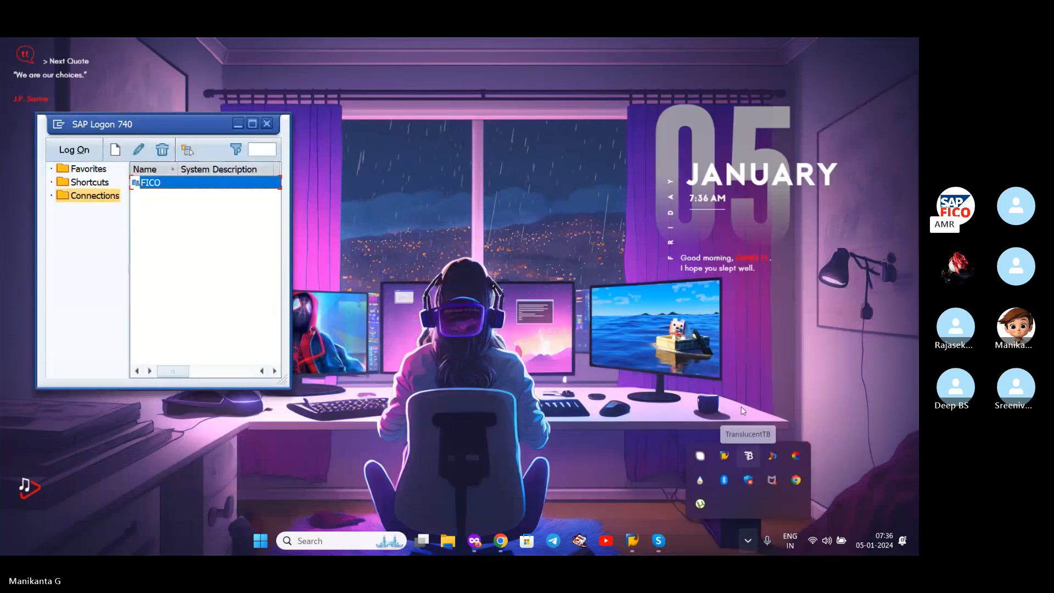
left_click(745, 545)
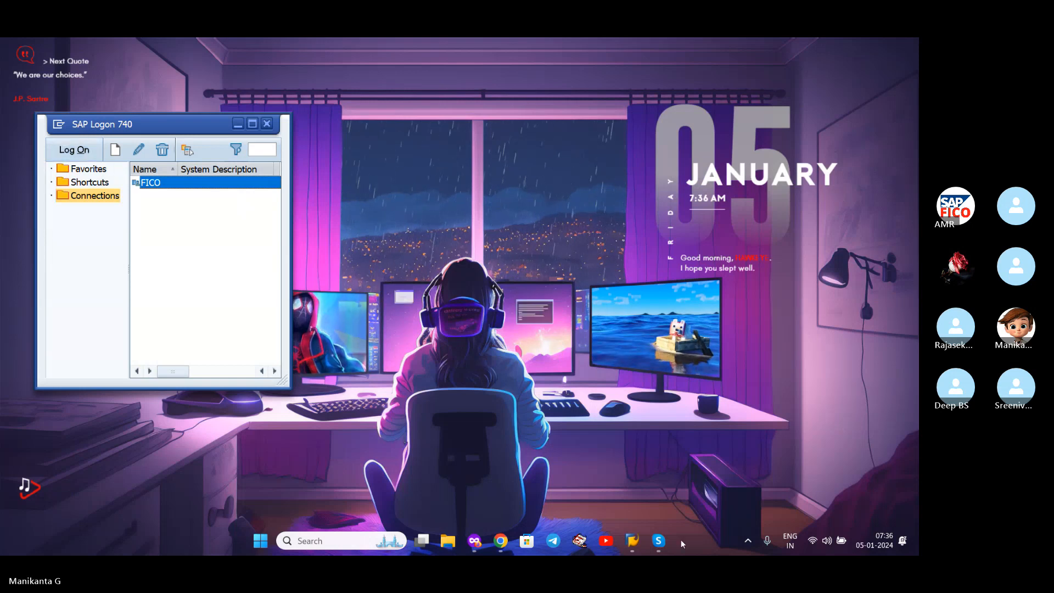
Return to the Skype call, check the meeting chat and dismiss the recording notice.
left_click(658, 541)
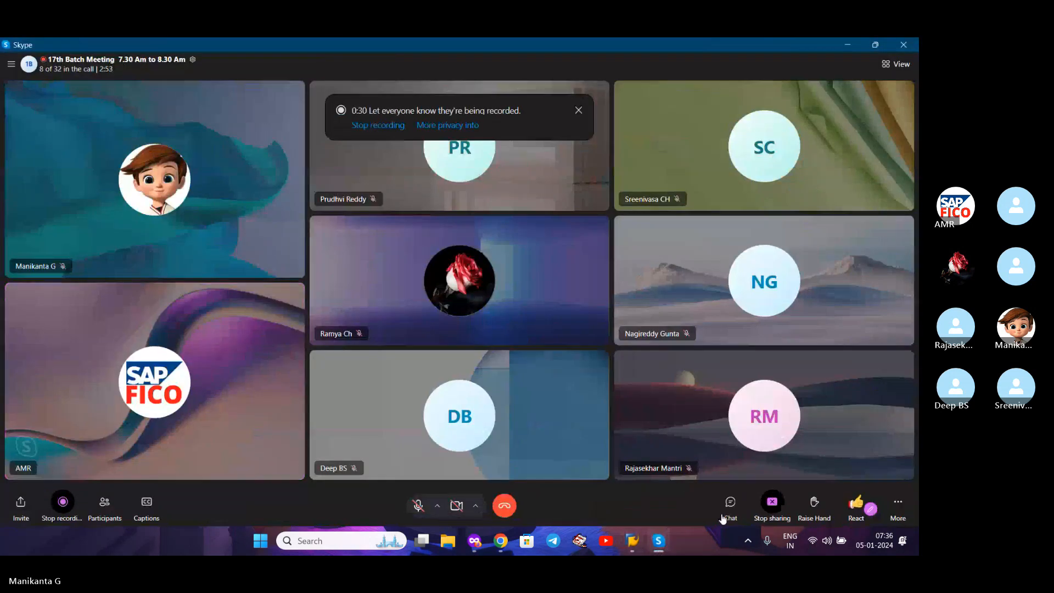
left_click(728, 511)
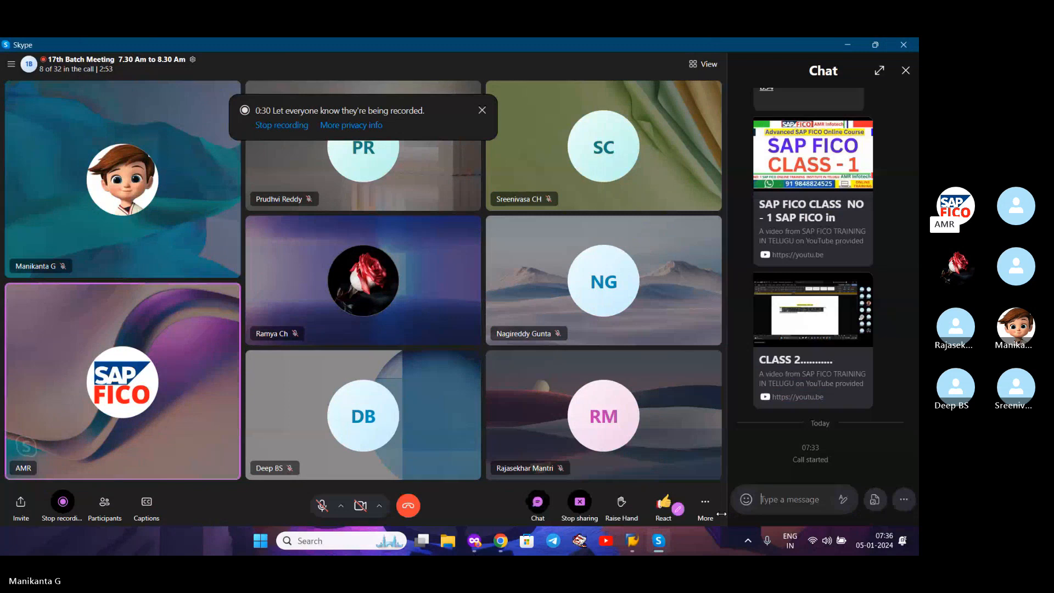
left_click(538, 502)
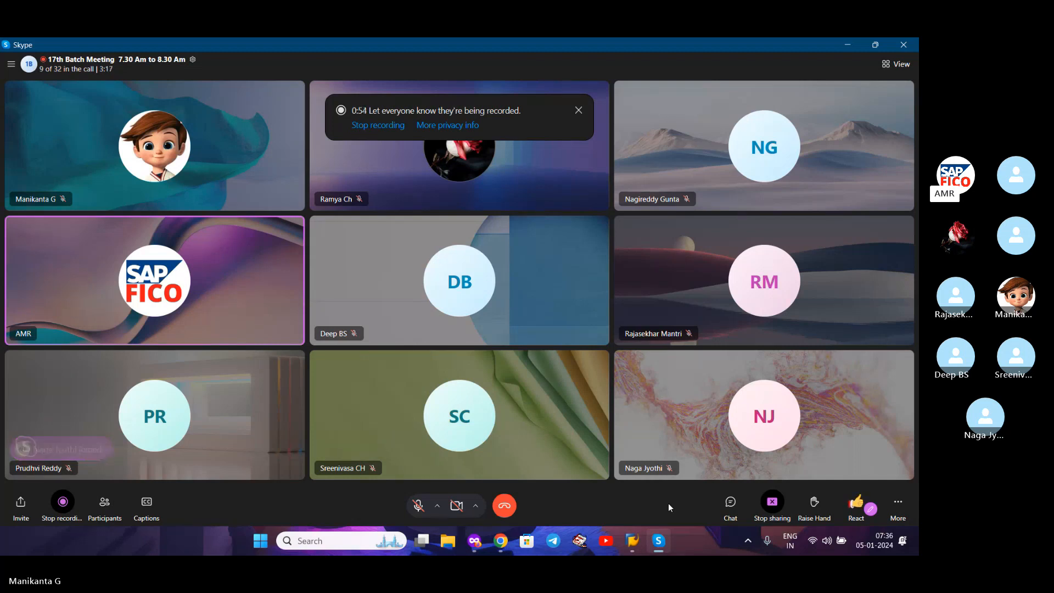
left_click(579, 110)
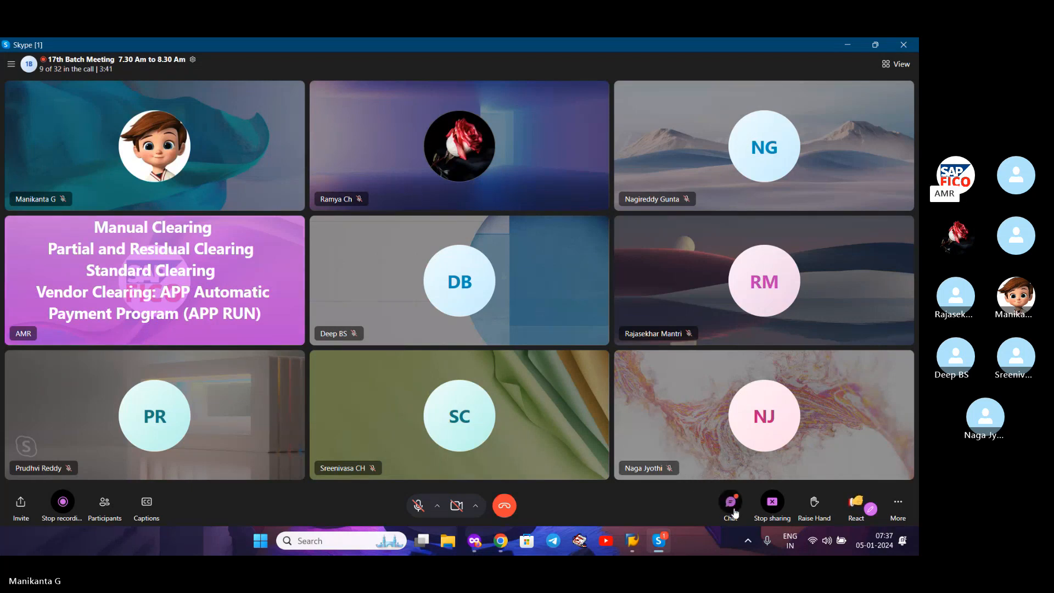
left_click(731, 504)
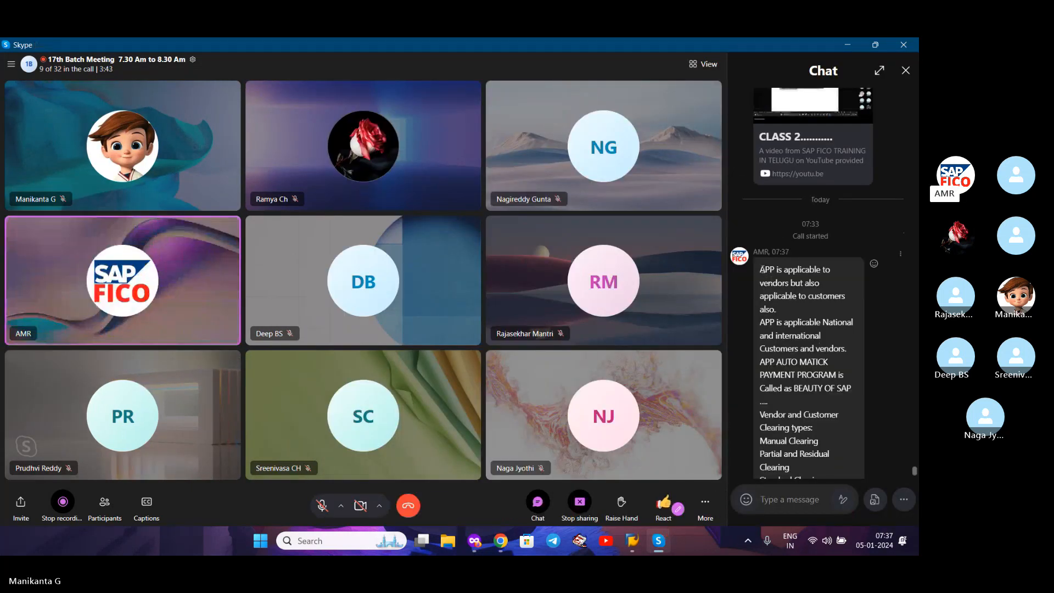
left_click_drag(762, 269, 815, 450)
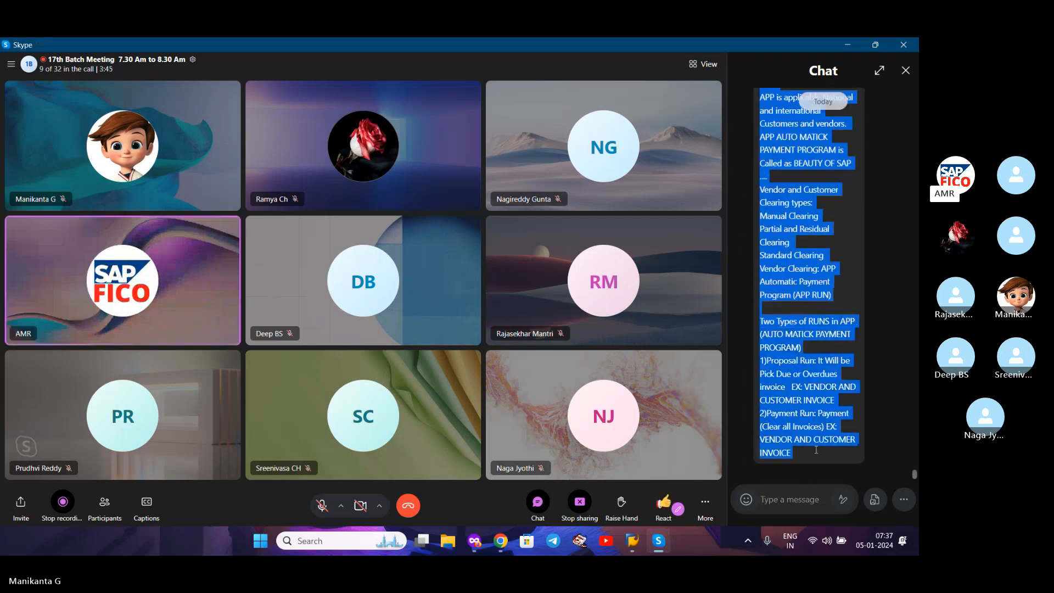
right_click(815, 450)
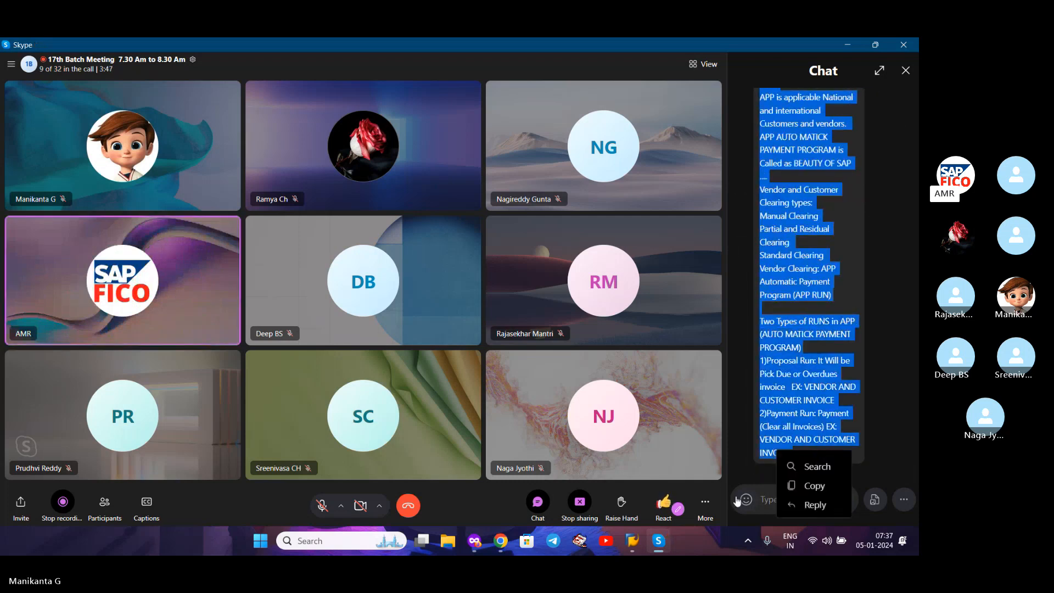
left_click(538, 502)
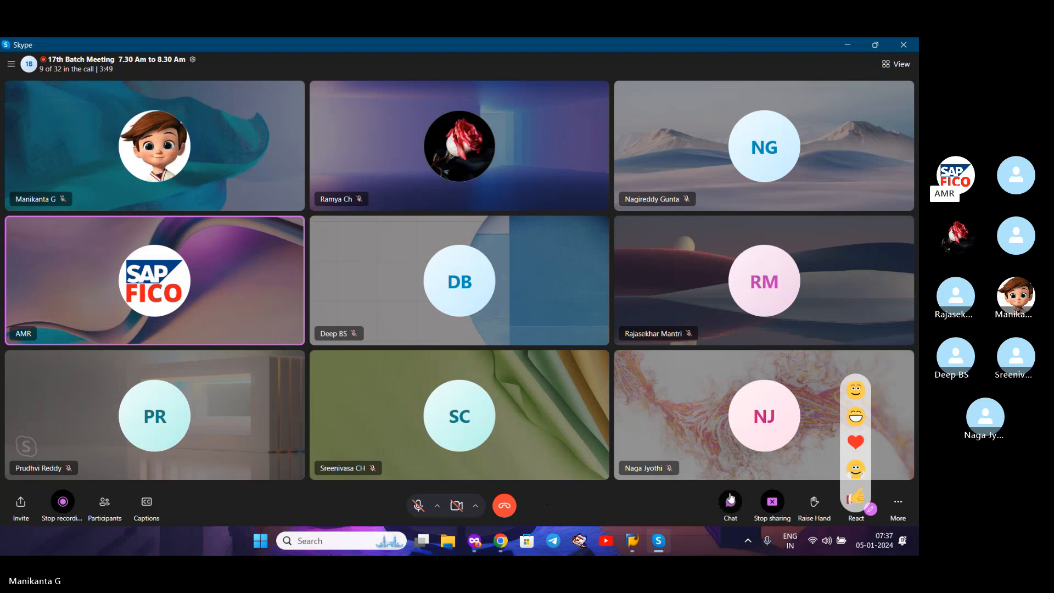
Copy the full text of the newest meeting chat message about APP (Automatic Payment Program).
left_click(732, 503)
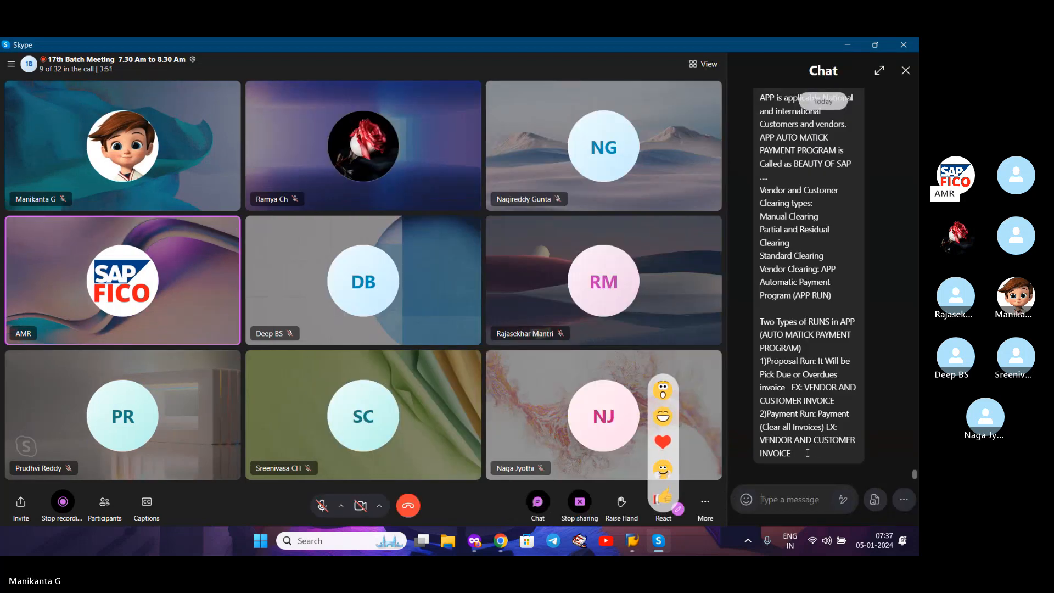
left_click_drag(807, 453, 759, 416)
right_click(759, 416)
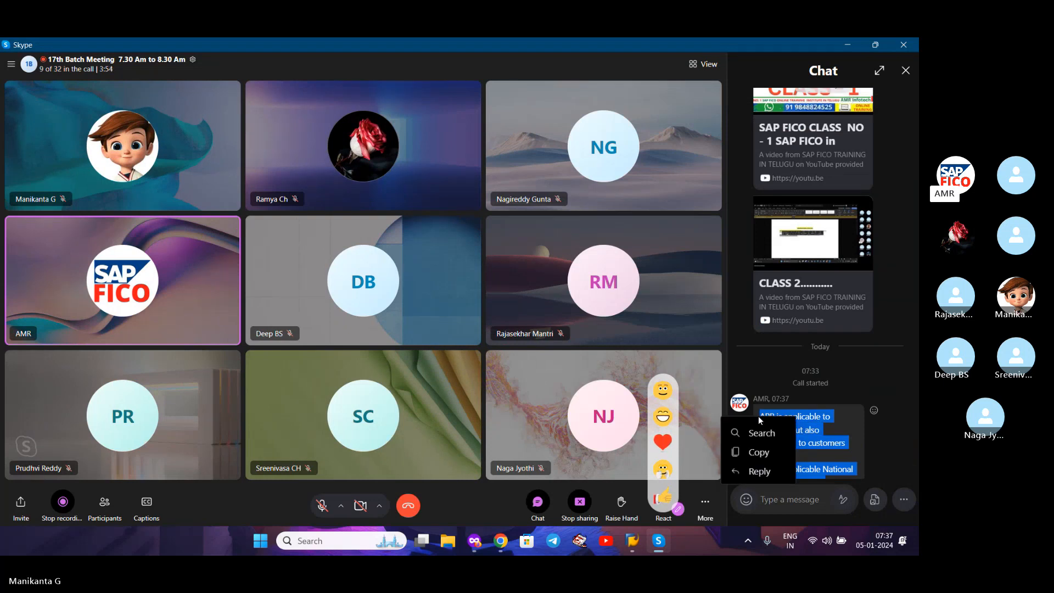
left_click(759, 453)
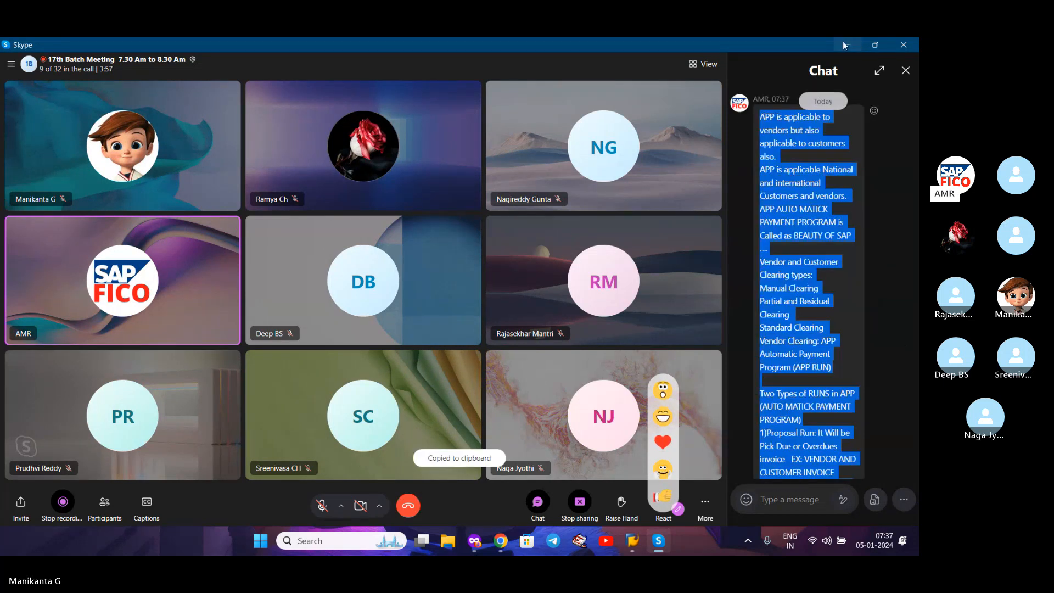
Minimize the call, create a blank document in Word and paste the copied APP notes into it.
left_click(845, 45)
key("super")
type("w")
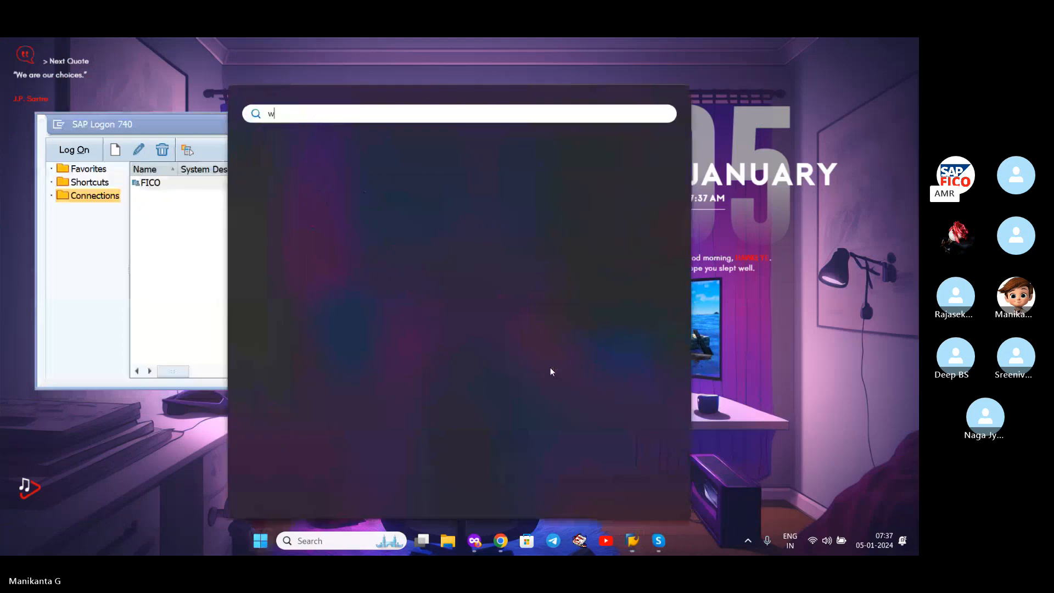
left_click(387, 203)
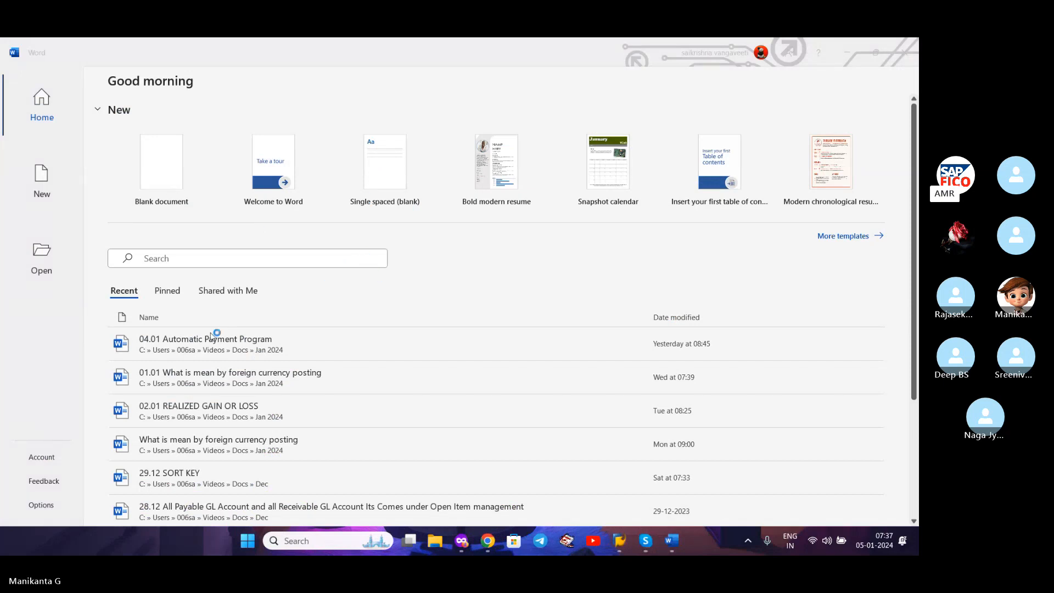
left_click(155, 181)
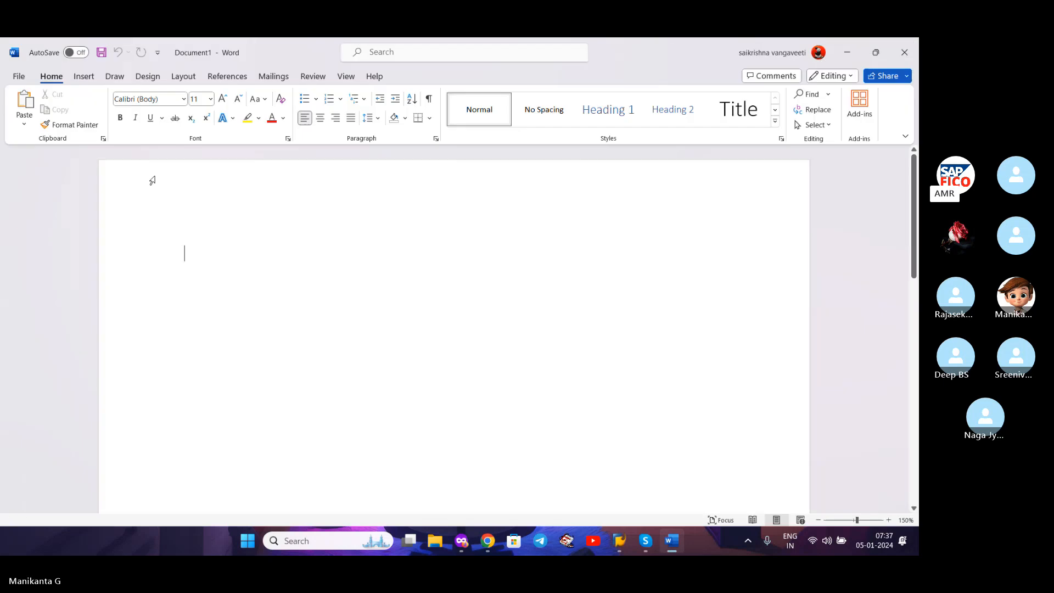
key("ctrl+v")
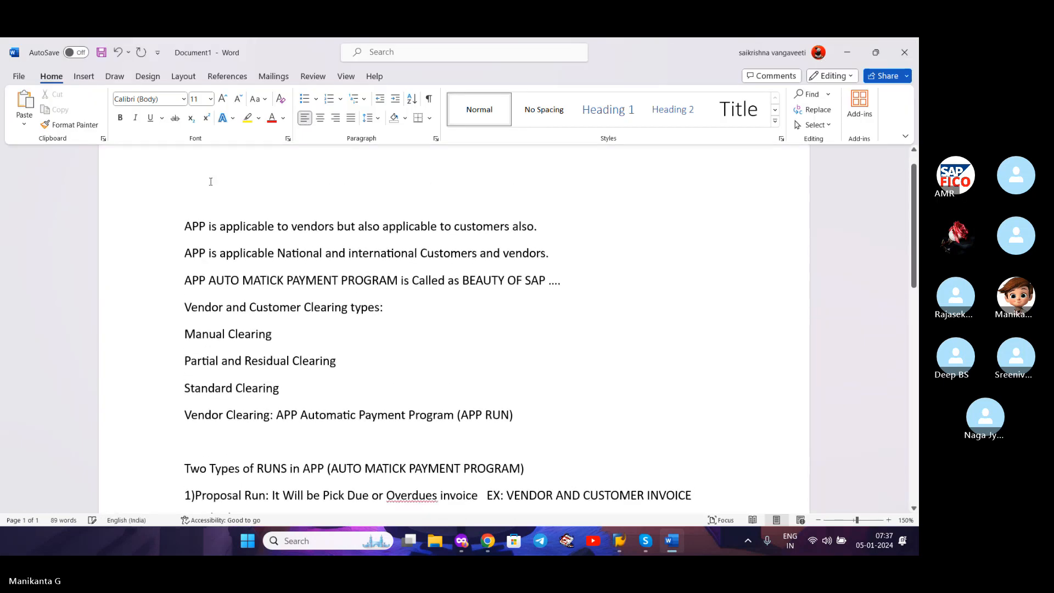
Correct the misspelled word "Overdues" in the Proposal Run line to "Over dues".
scroll(211, 182, "up", 1)
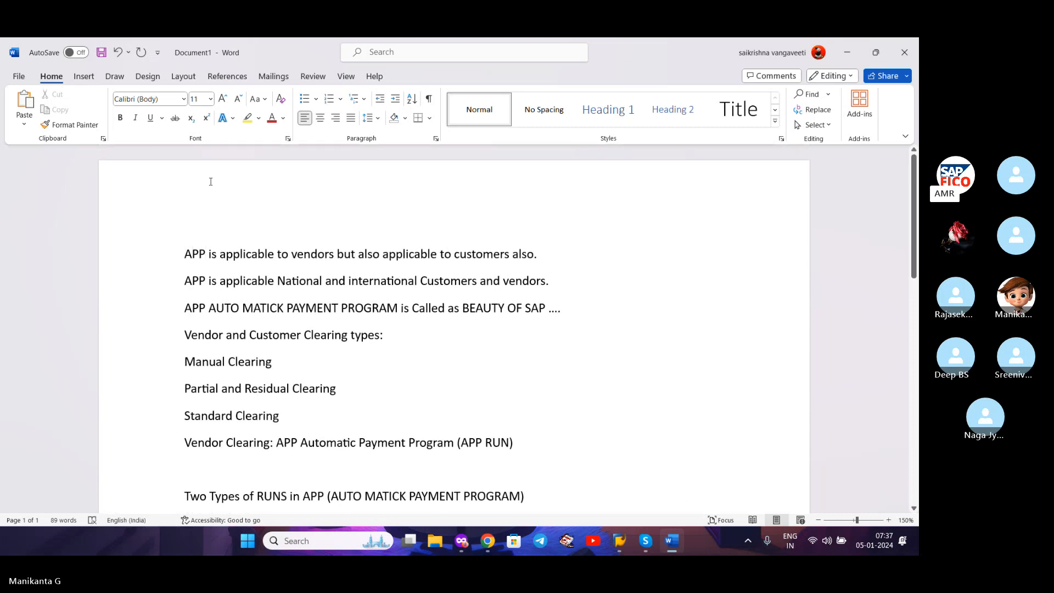
scroll(266, 309, "down", 8)
scroll(265, 309, "up", 8)
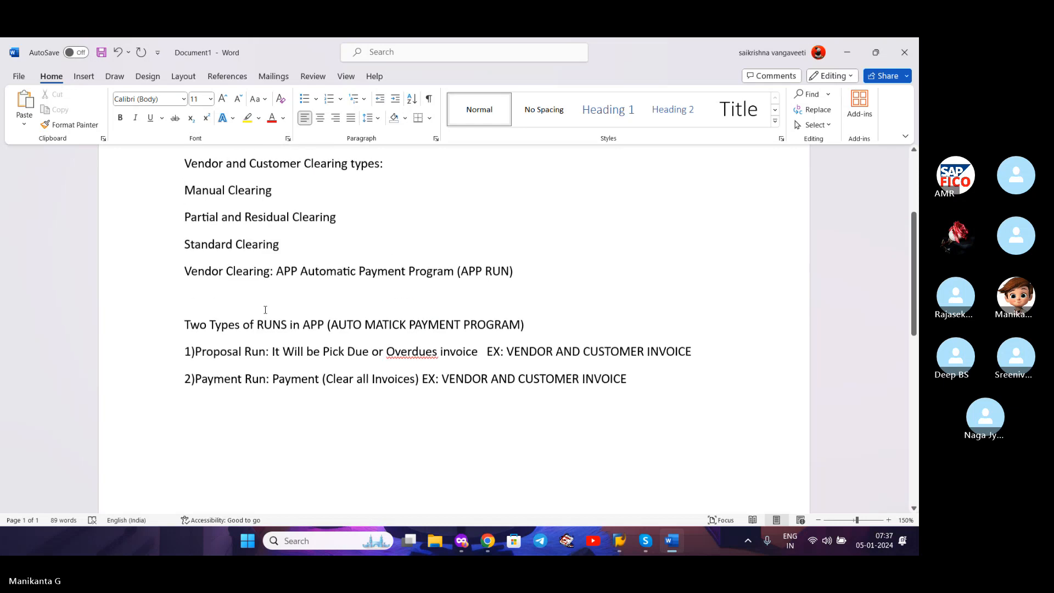
scroll(571, 456, "down", 3)
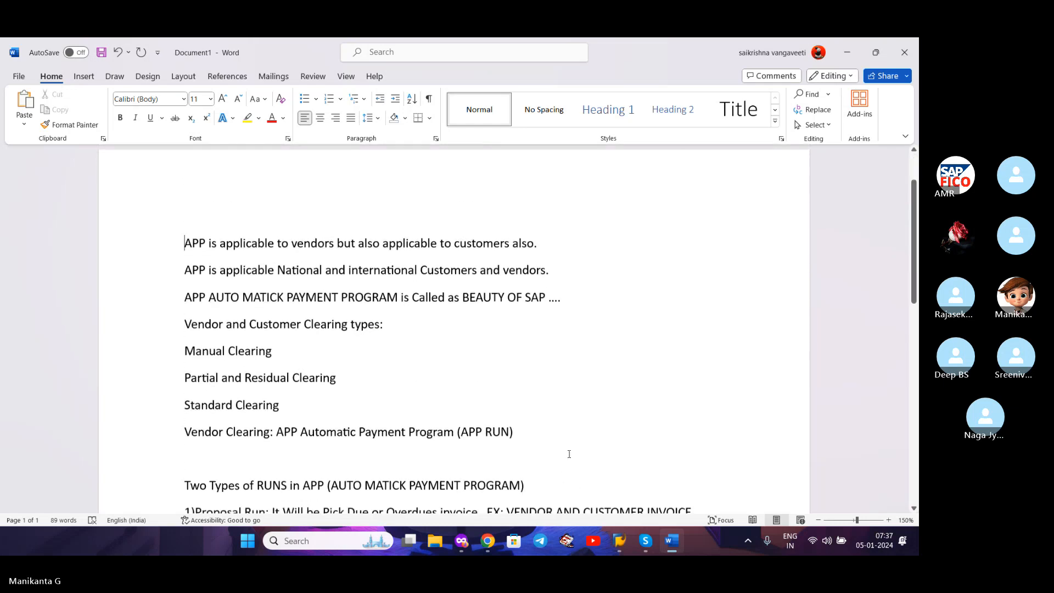
scroll(571, 455, "up", 1)
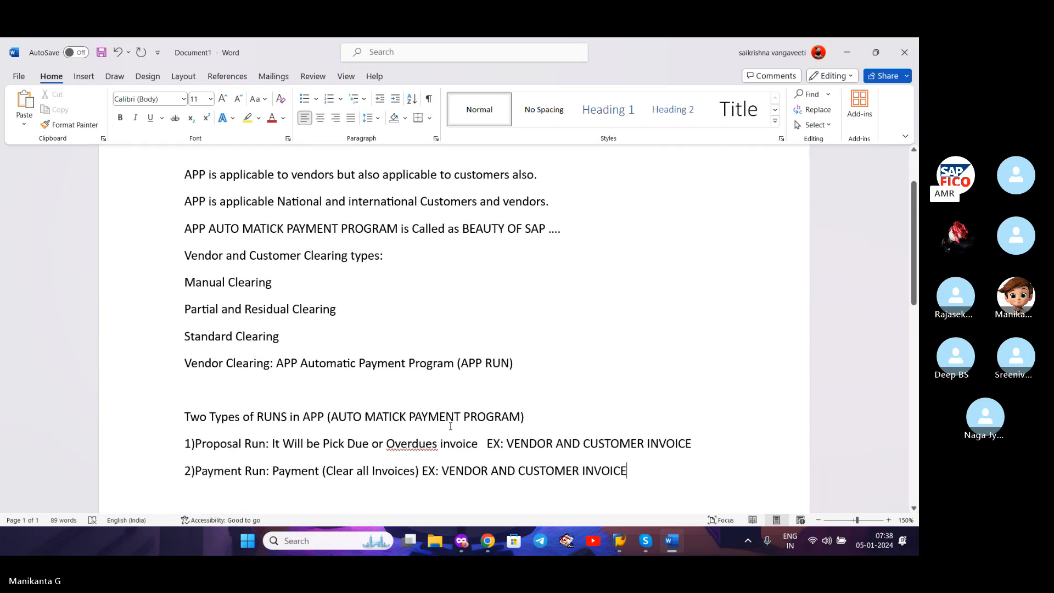
right_click(416, 443)
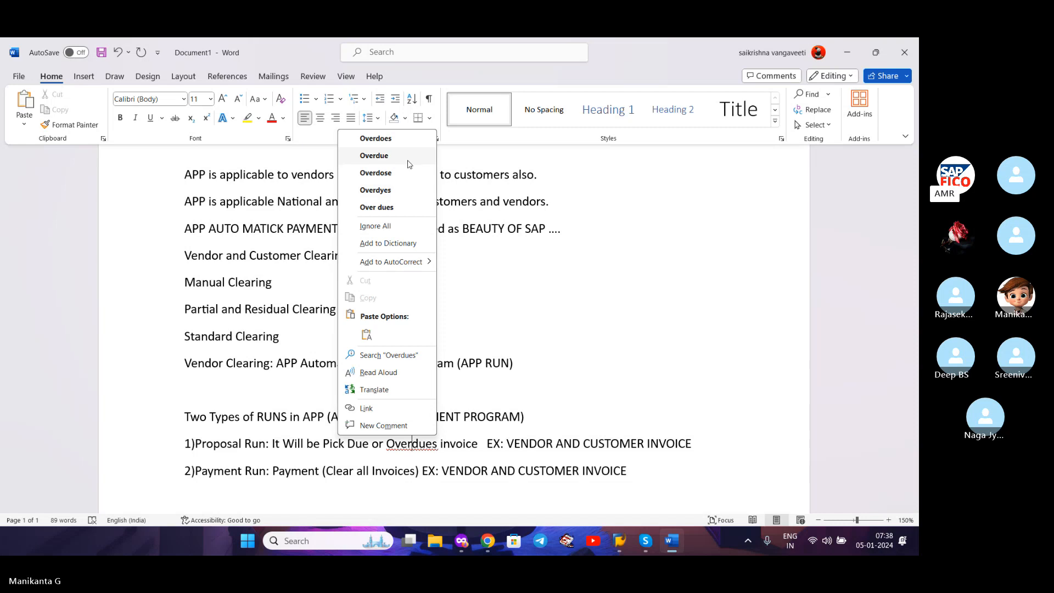
left_click(406, 207)
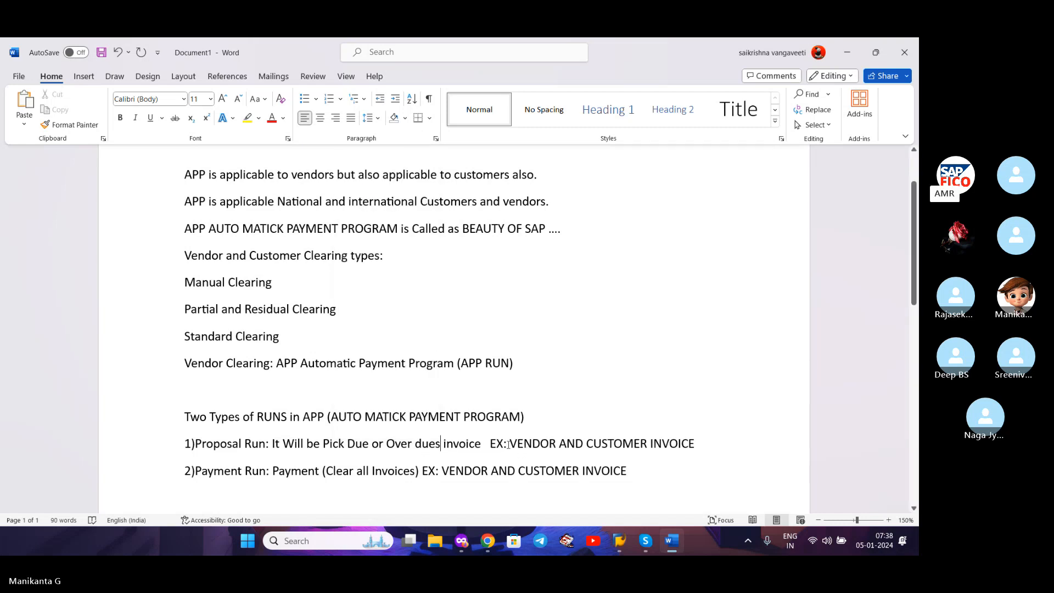
Put the "EX: VENDOR AND CUSTOMER INVOICE" examples of the Proposal Run and Payment Run on their own lines.
left_click(488, 442)
key("Return")
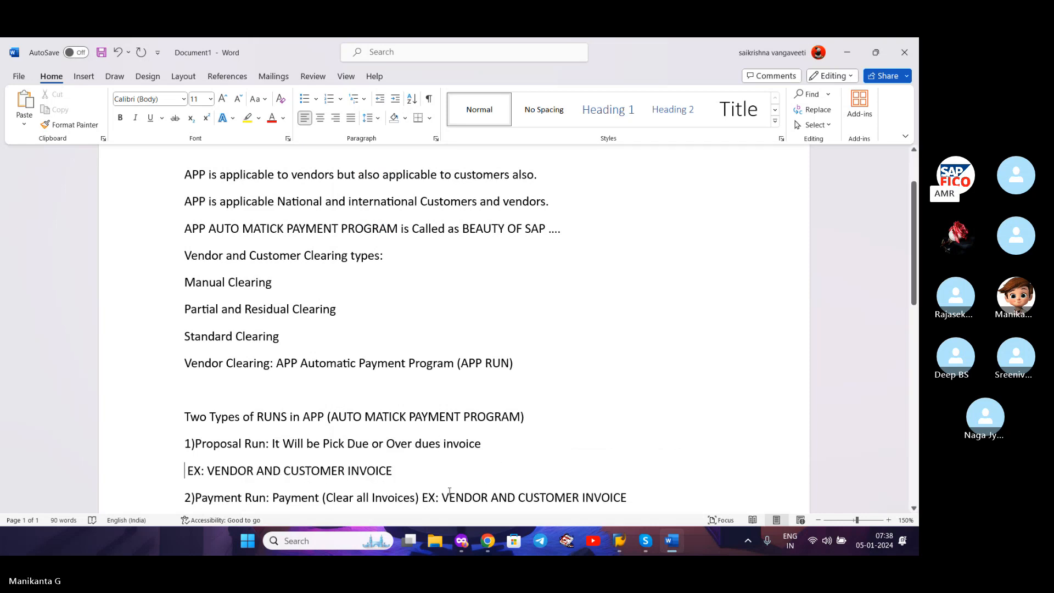
left_click(422, 497)
key("Return")
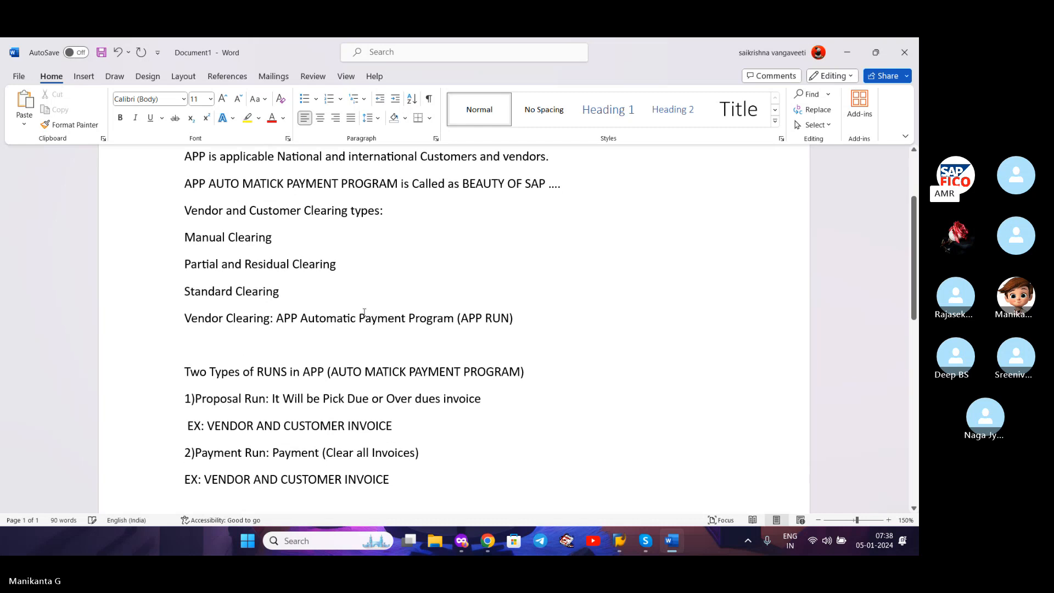
scroll(327, 276, "up", 3)
scroll(327, 276, "down", 3)
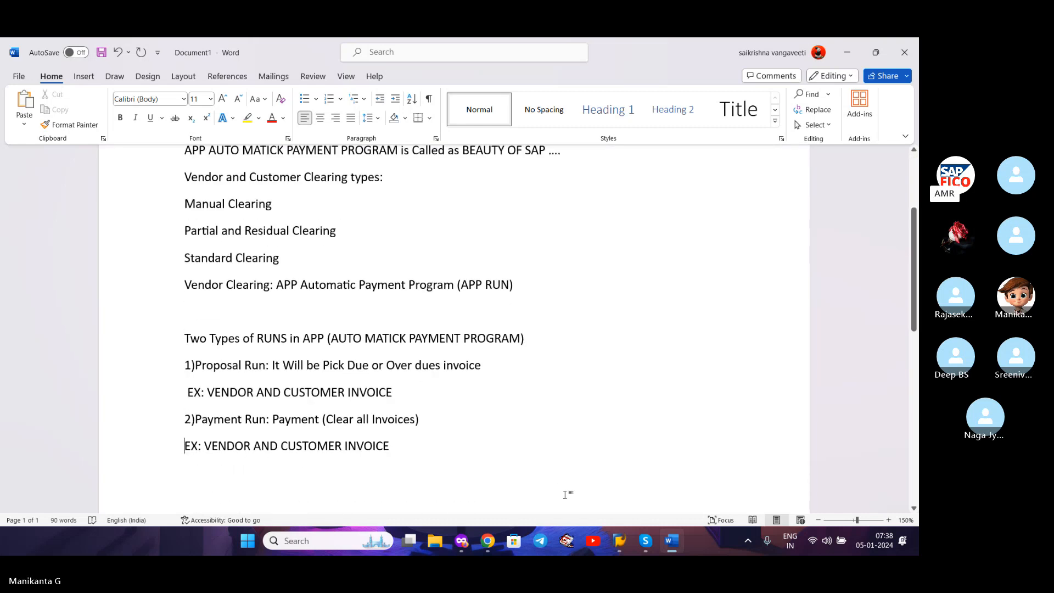
Switch back to the Skype call and close its chat.
left_click(640, 545)
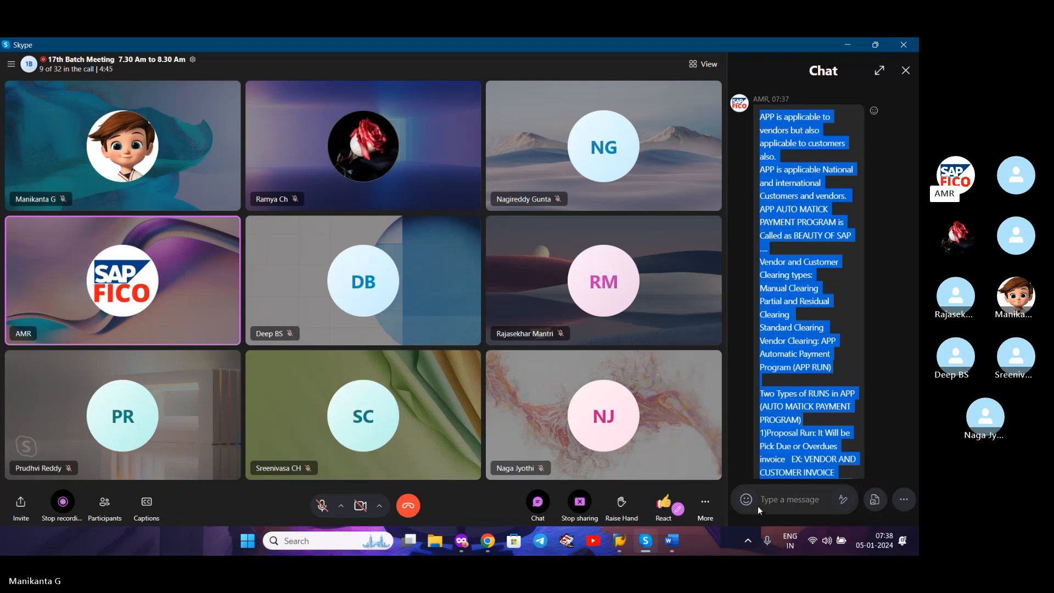
left_click(538, 501)
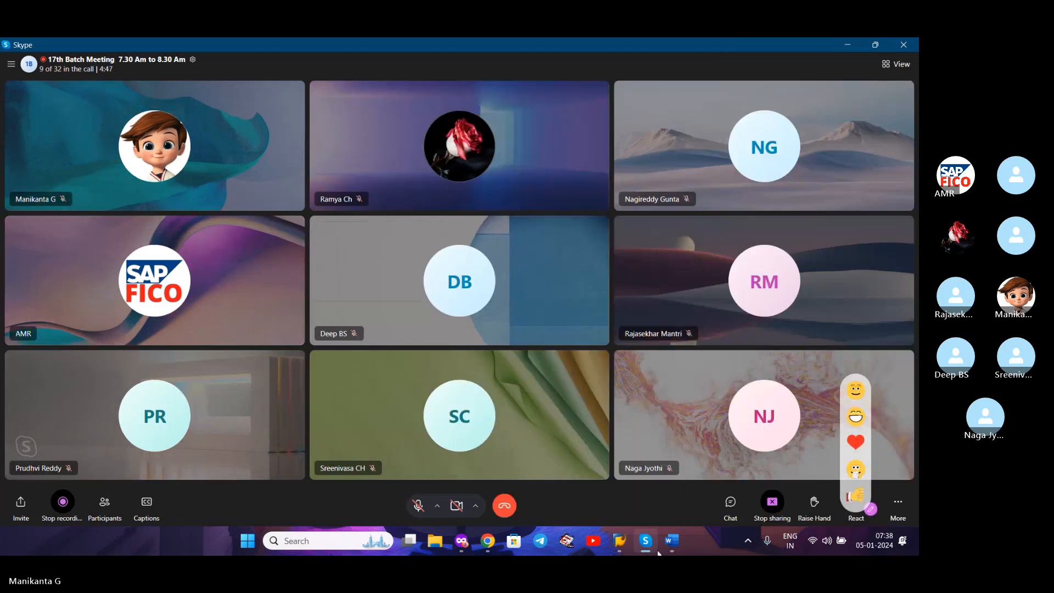
Switch to SAP Logon, open the FICO connection and log on with the user ID and account password.
left_click(619, 541)
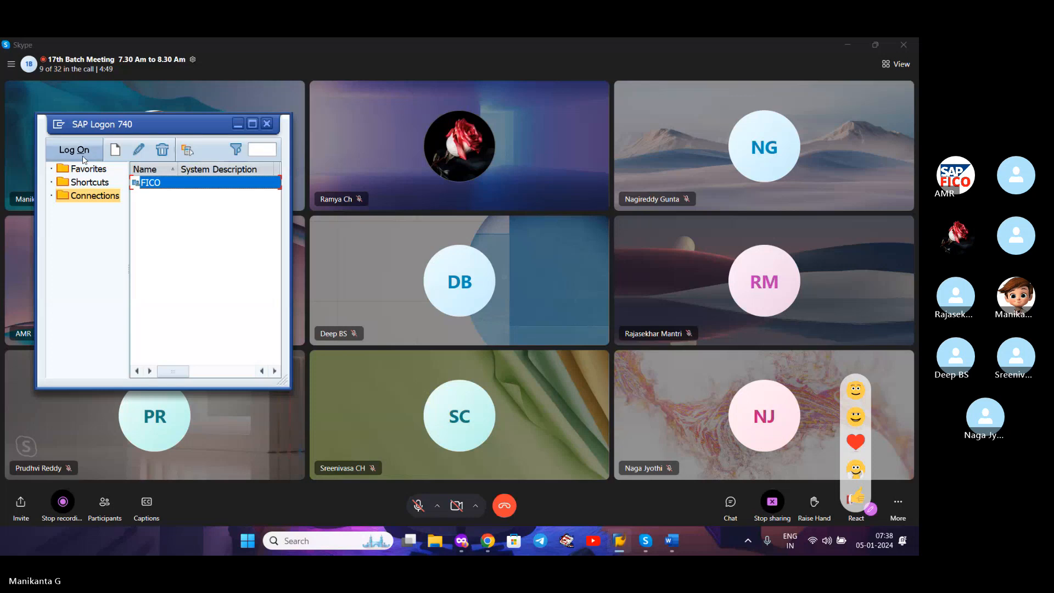
left_click(83, 154)
left_click(238, 124)
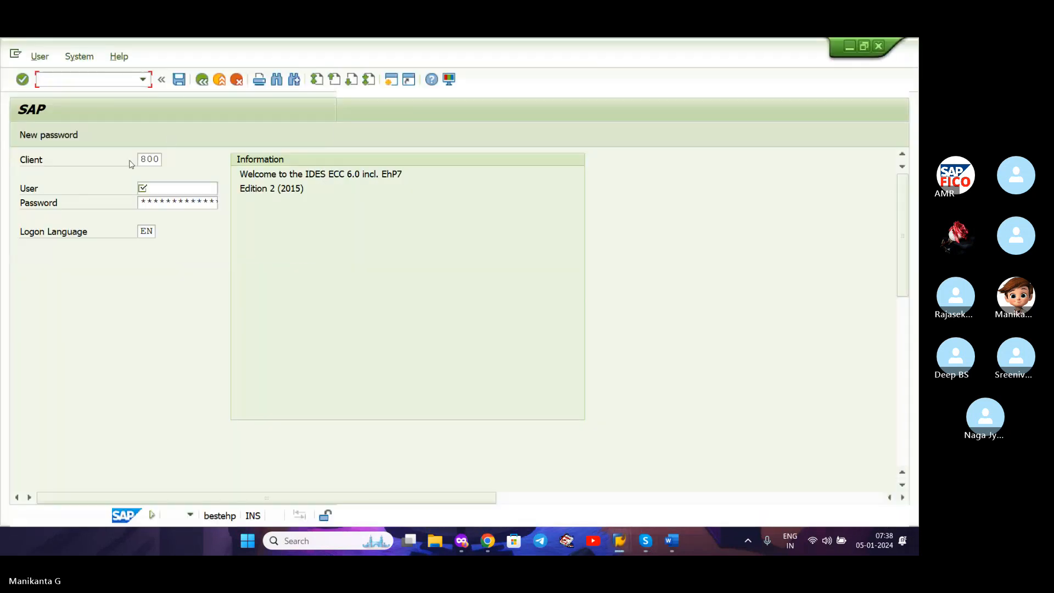
left_click(185, 185)
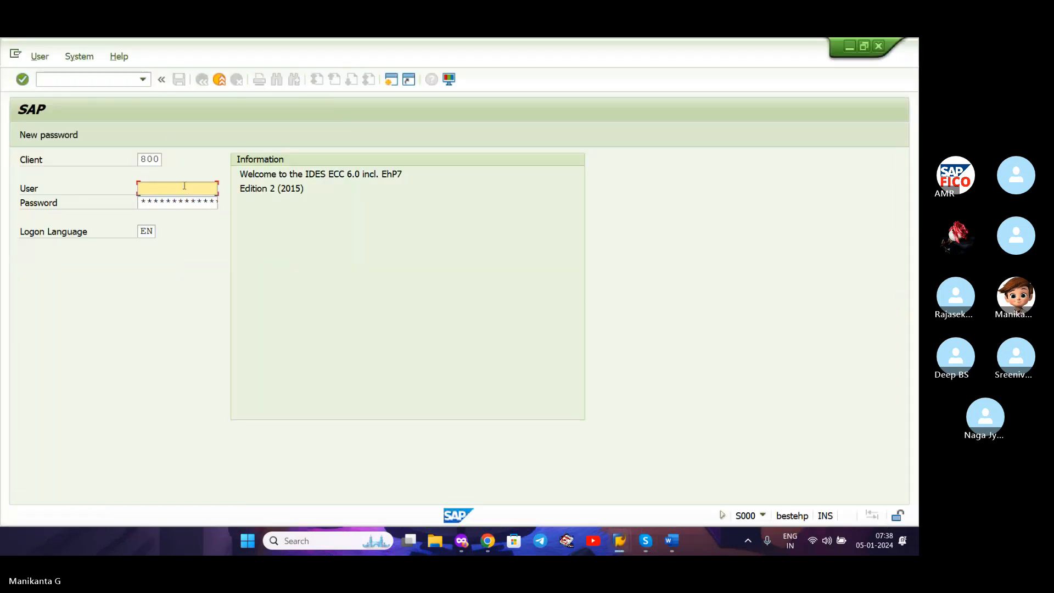
type("4")
key("Down")
key("Return")
key("Tab")
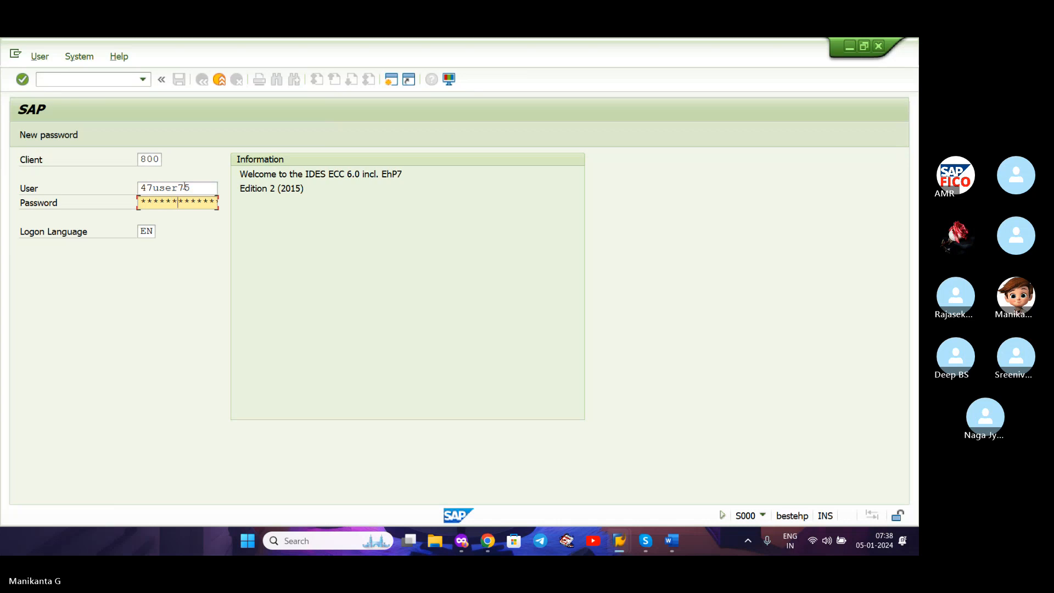
key("Return")
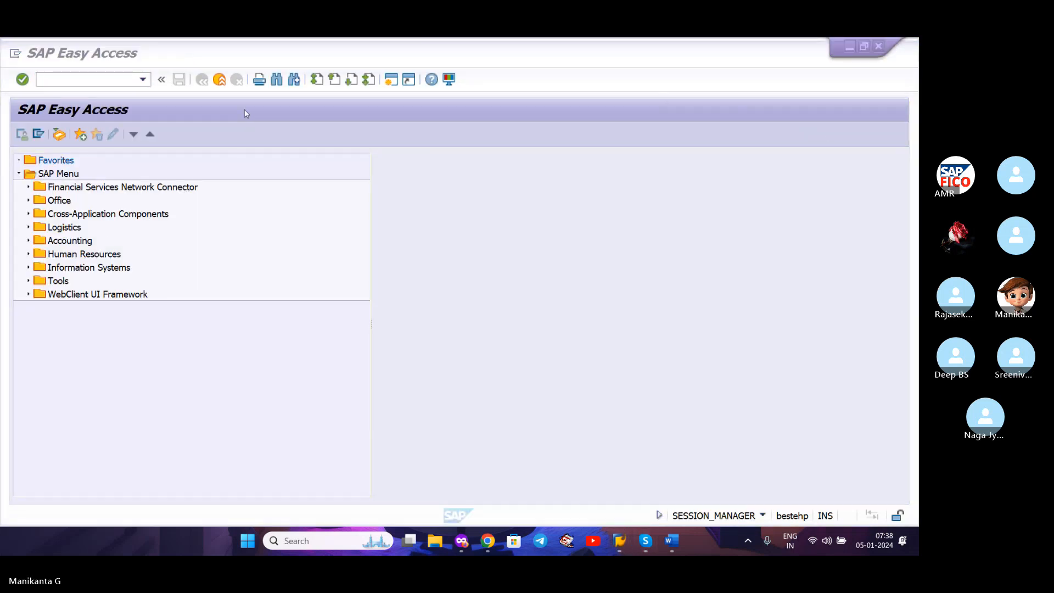
Open the payment program customizing with the transaction code /NFBZP.
left_click(113, 77)
type("/NFBZP")
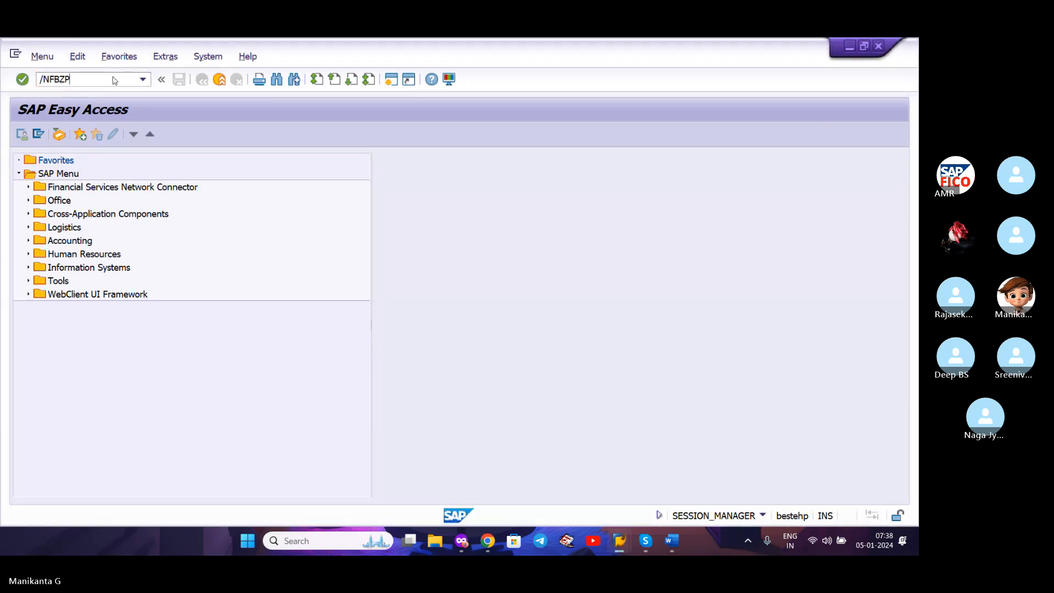
key("Return")
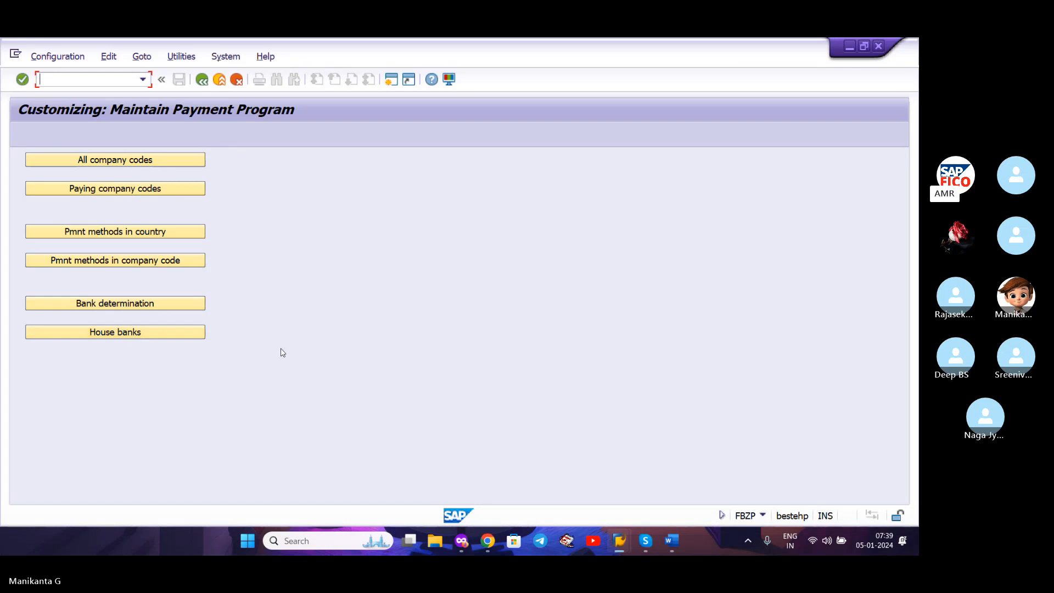
key("XF86AudioRaiseVolume")
key("XF86AudioRaiseVolume")
key("XF86AudioRaiseVolume")
Find company code XIAO under All company codes and open its details.
left_click(151, 164)
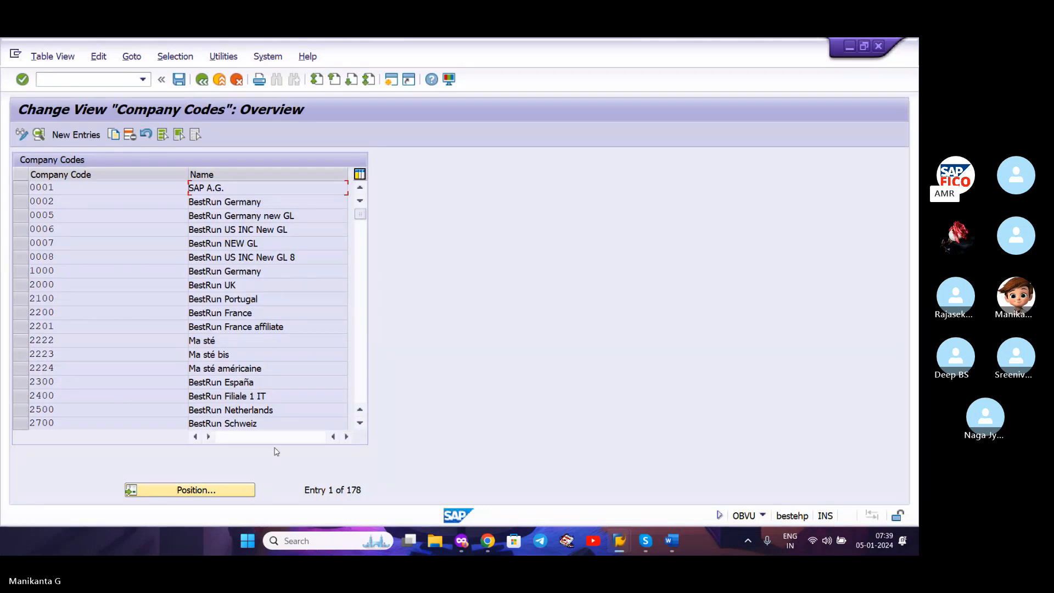
left_click(225, 494)
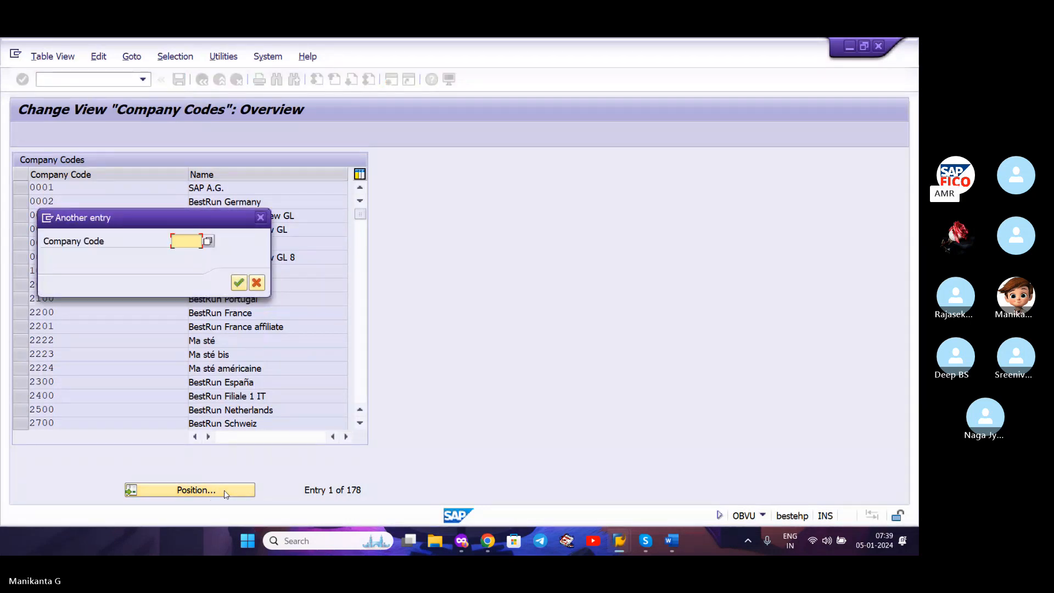
type("XIA")
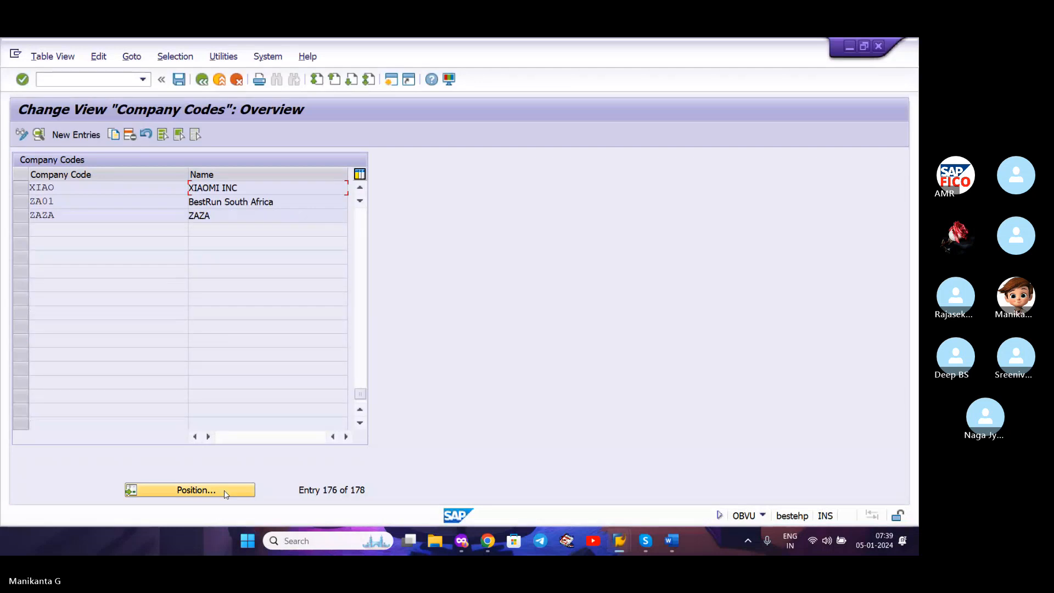
double_click(86, 188)
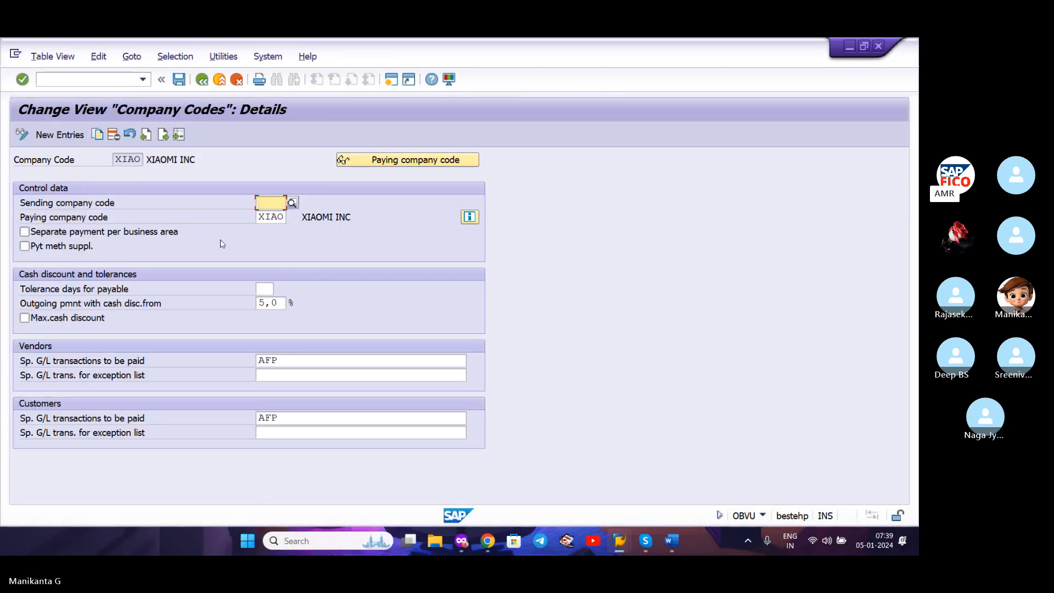
Examine the sending company code and paying company code fields in the control data of company code XIAO.
left_click(281, 217)
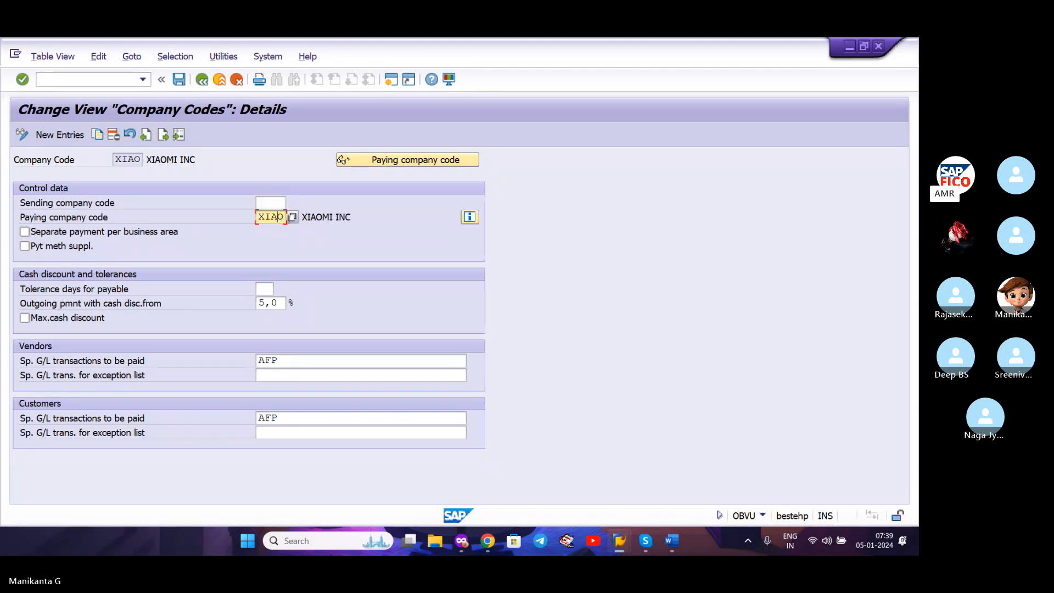
left_click(269, 204)
left_click(273, 217)
left_click(359, 218)
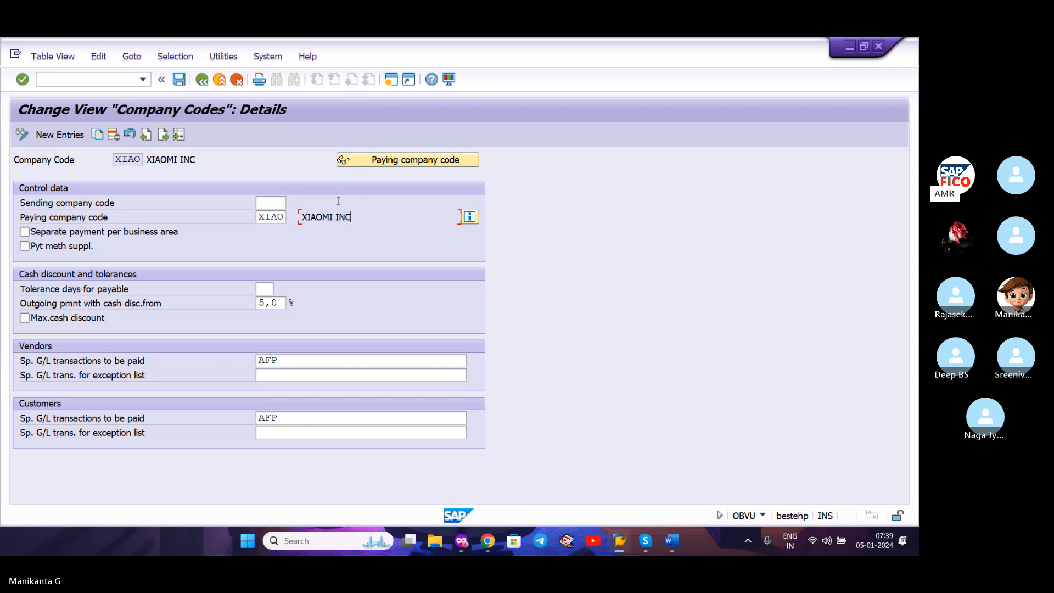
left_click(272, 208)
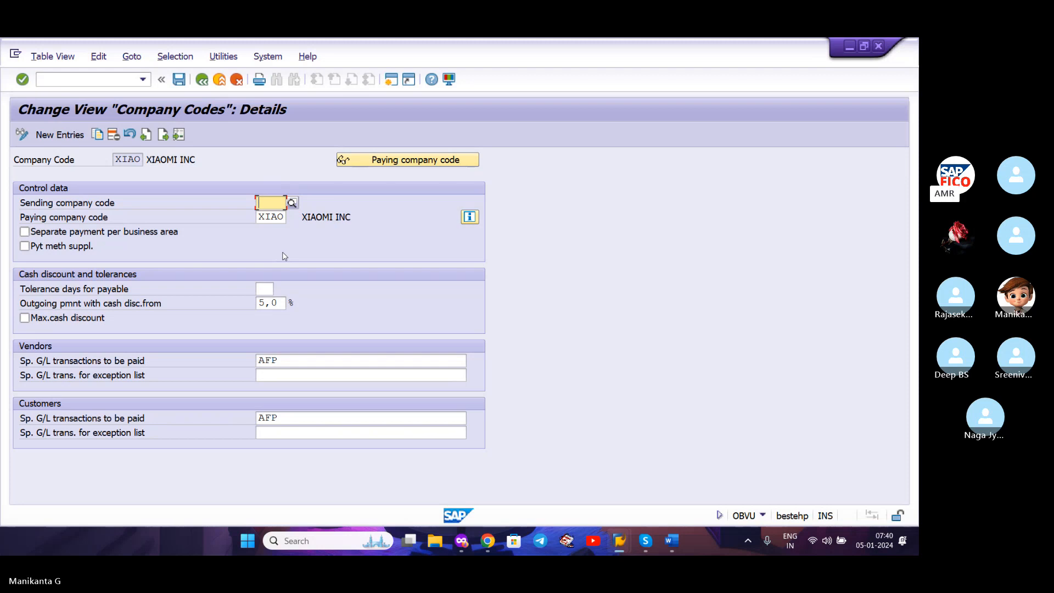
left_click(274, 217)
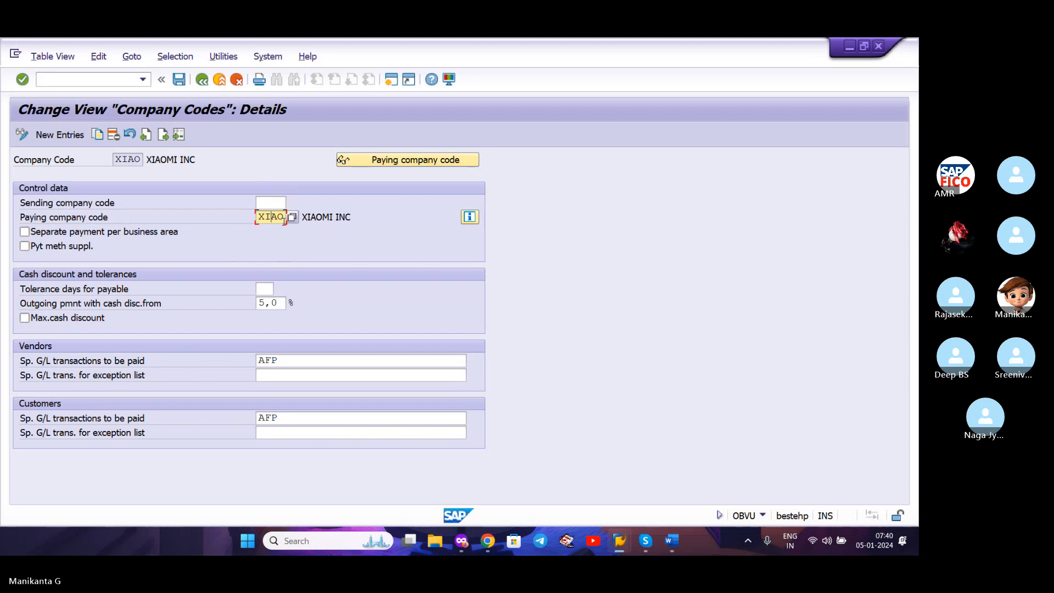
left_click(282, 202)
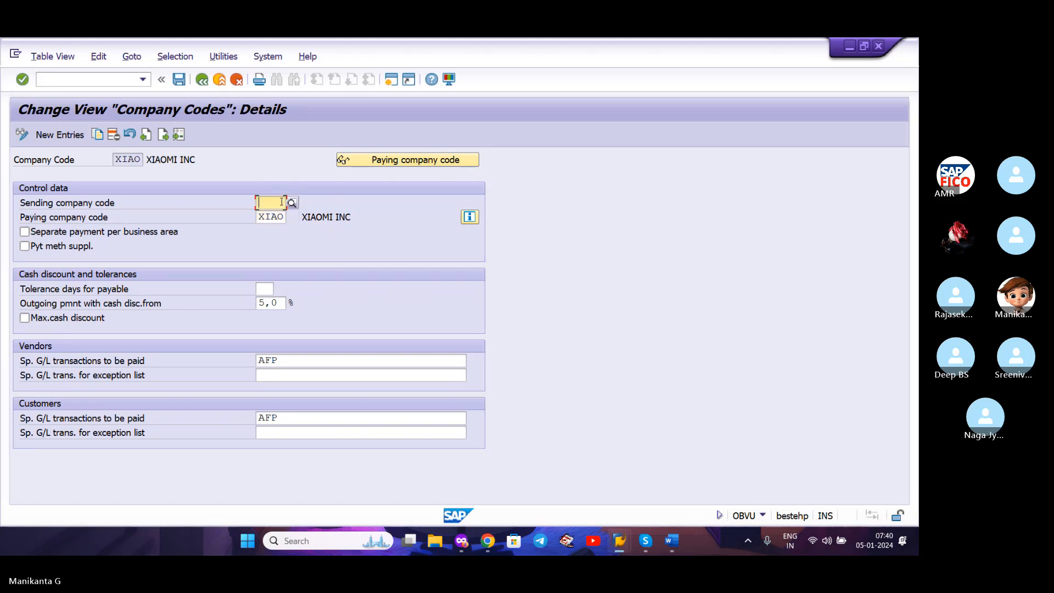
left_click(282, 216)
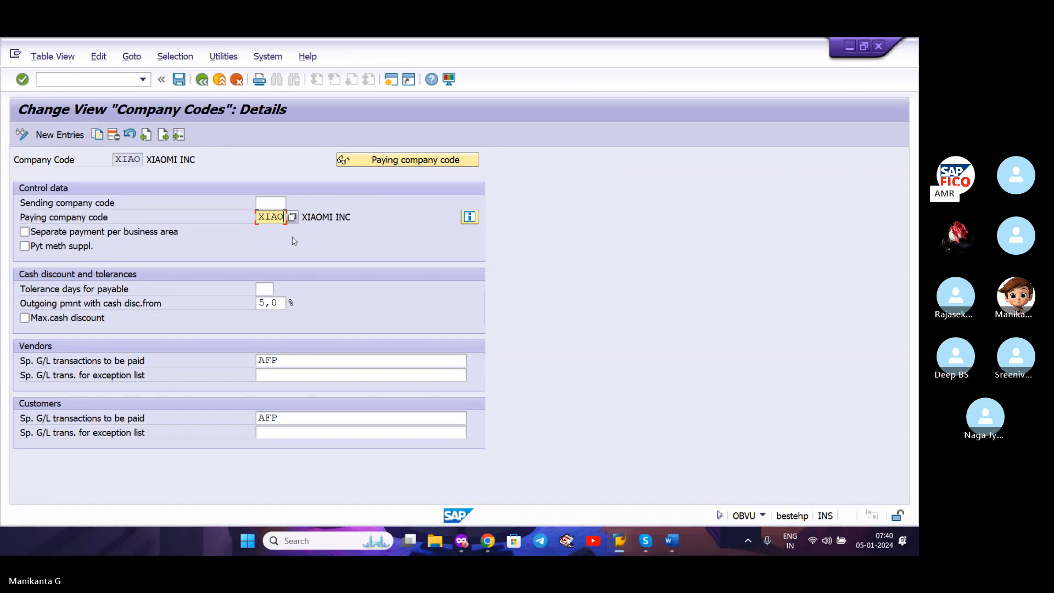
Open the field help for the sending company code, read its use and examples, and close it.
left_click(282, 203)
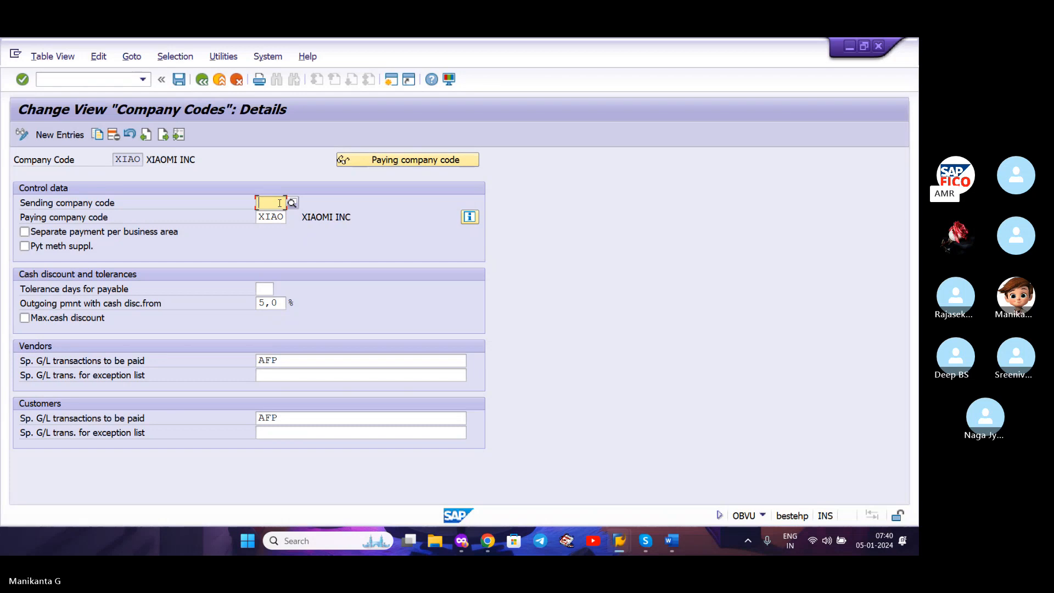
key("F1")
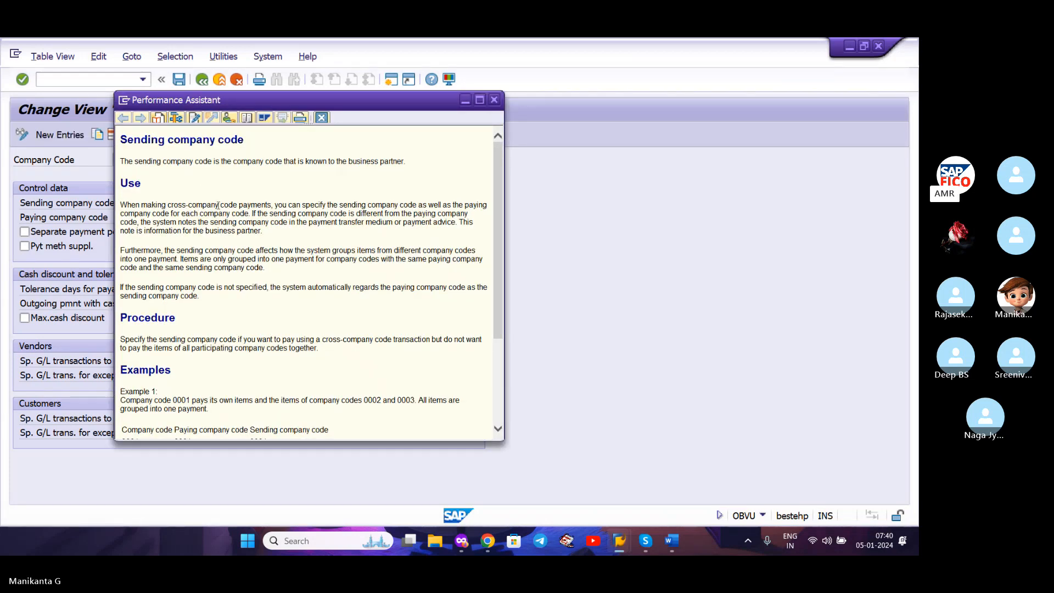
left_click(495, 100)
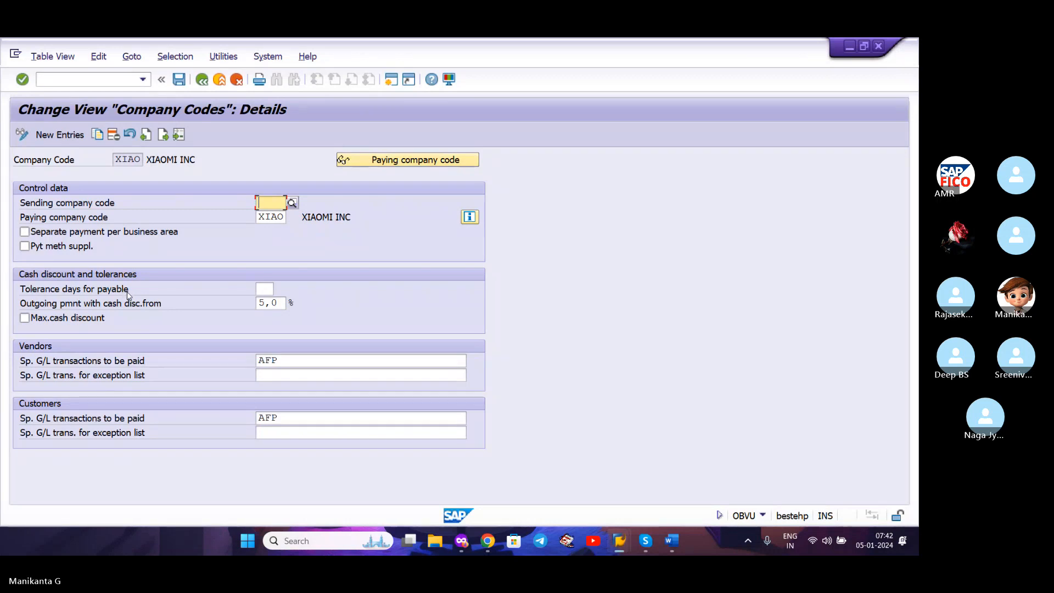
Review XIAO's tolerance days for payable and maximum cash discount settings, and return to the payment program customizing overview.
left_click(270, 291)
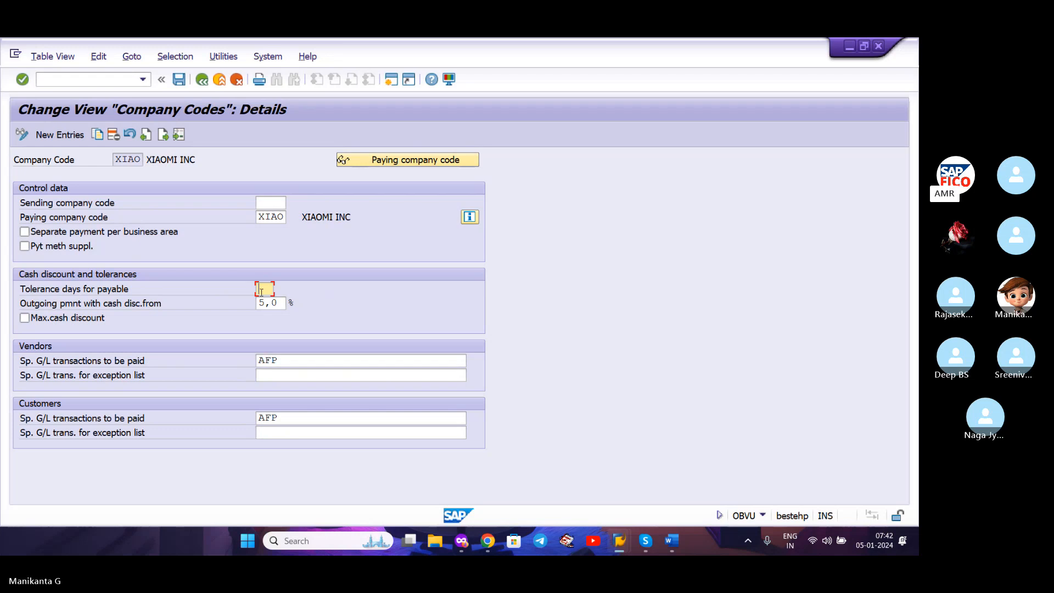
left_click(146, 291)
left_click(116, 323)
left_click(117, 323)
left_click(203, 81)
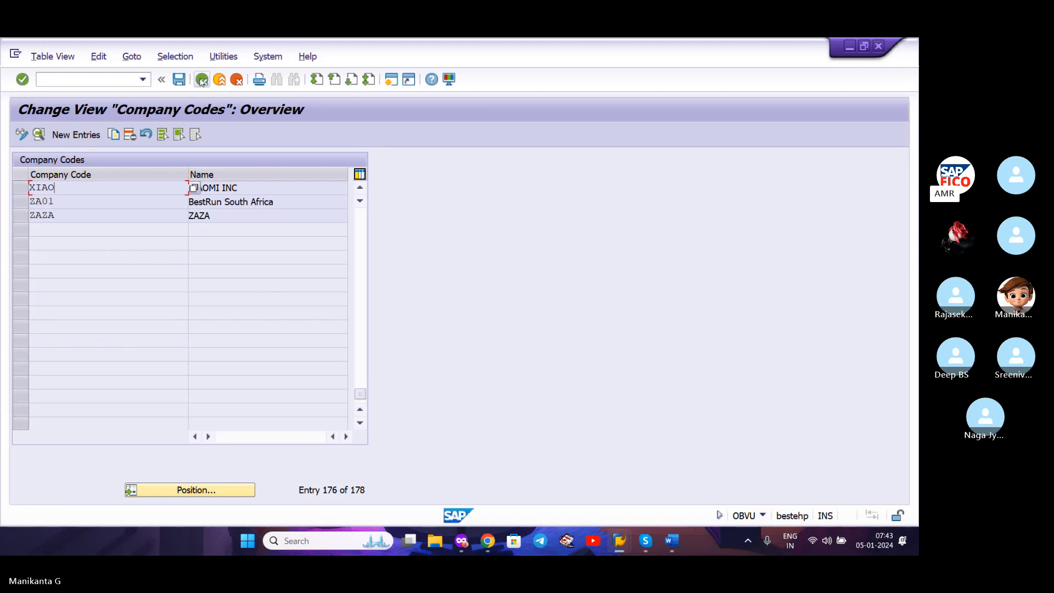
left_click(202, 80)
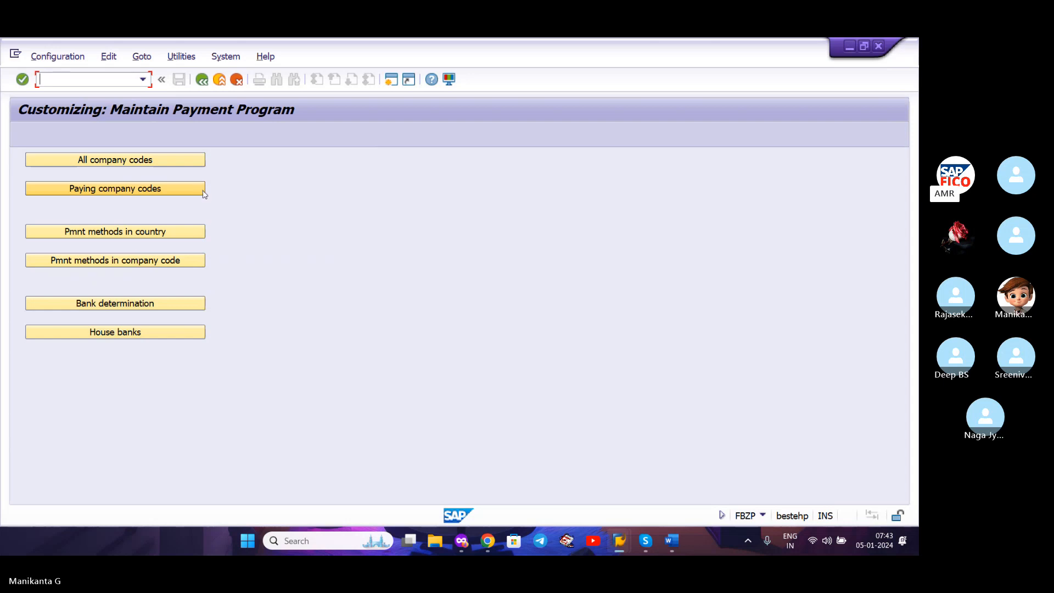
left_click(159, 192)
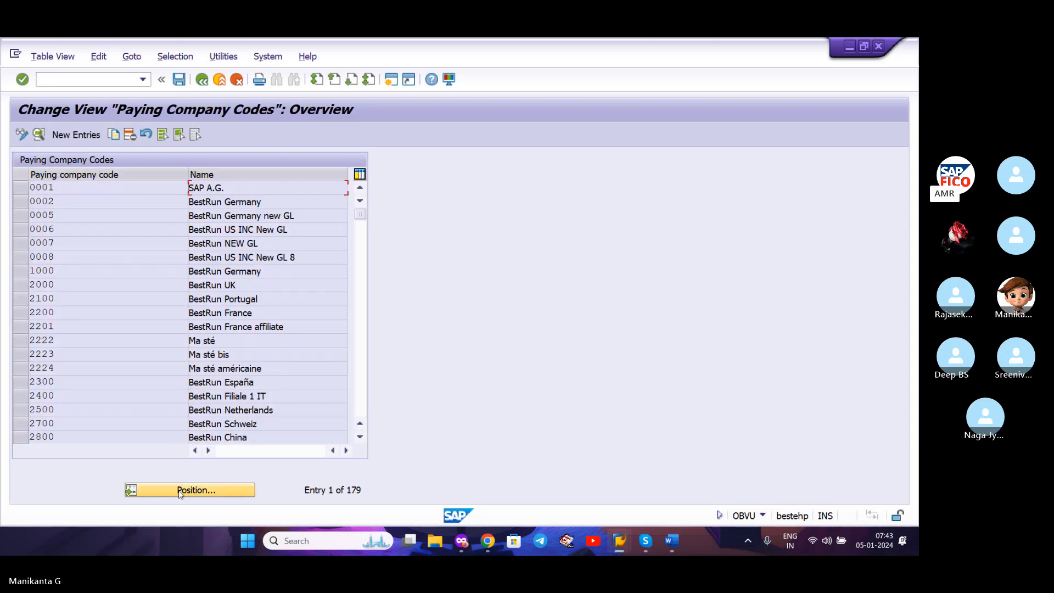
left_click(179, 492)
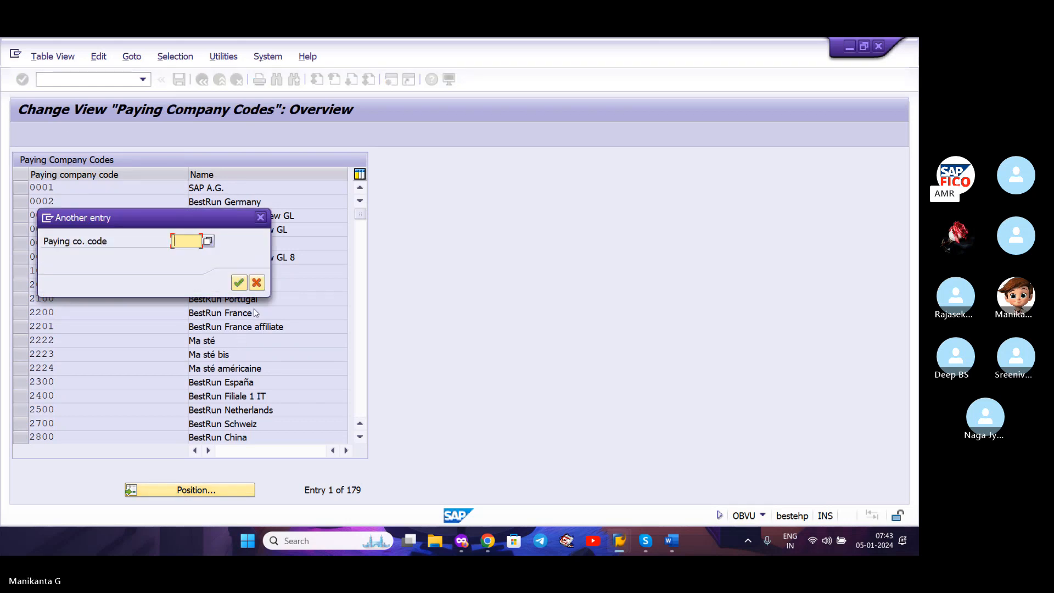
left_click(256, 283)
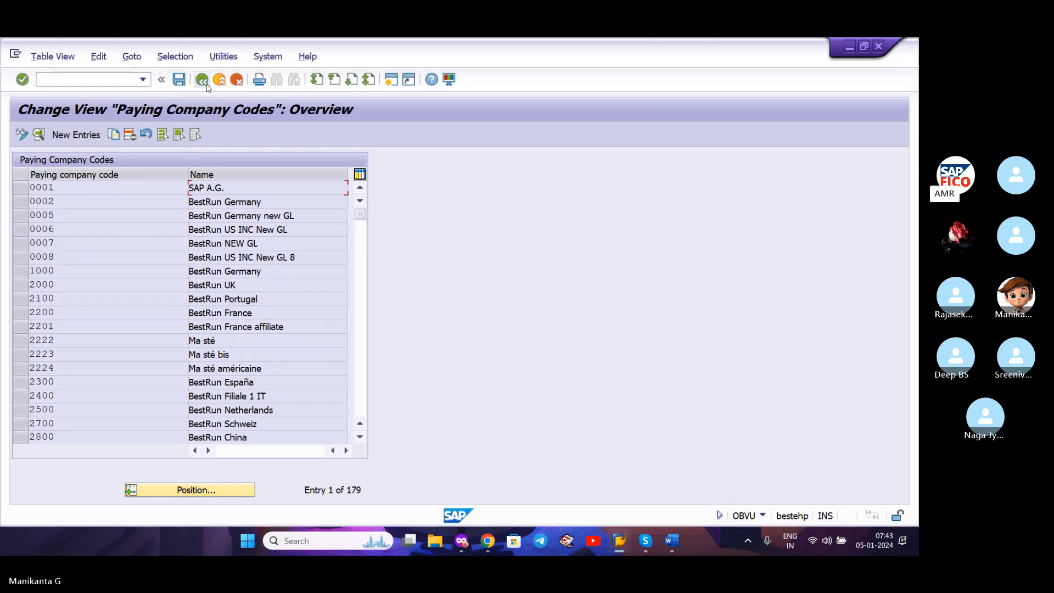
left_click(202, 80)
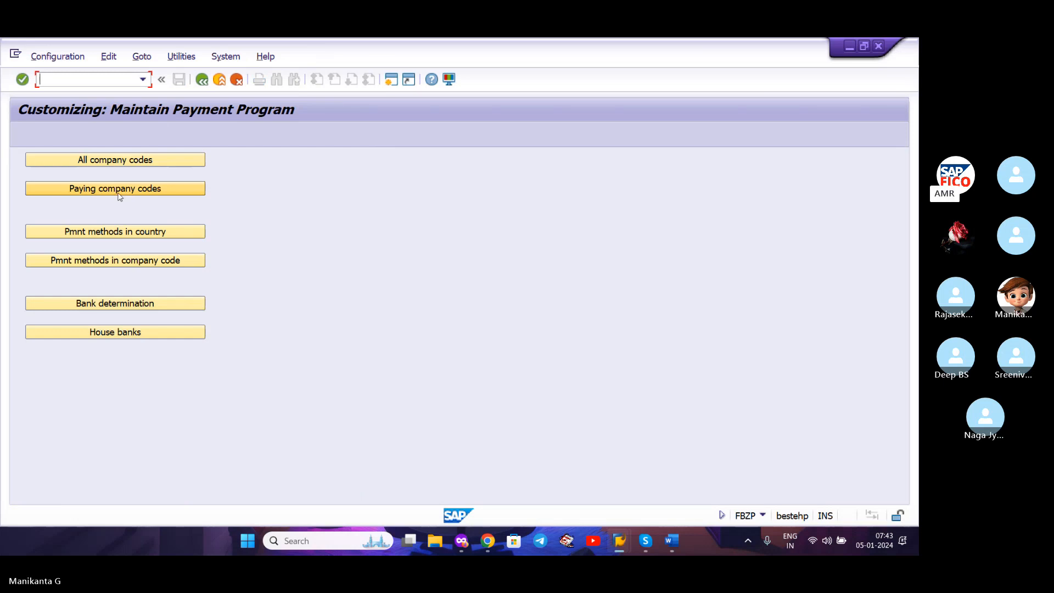
Find XIAO under Paying company codes and open its details.
left_click(120, 195)
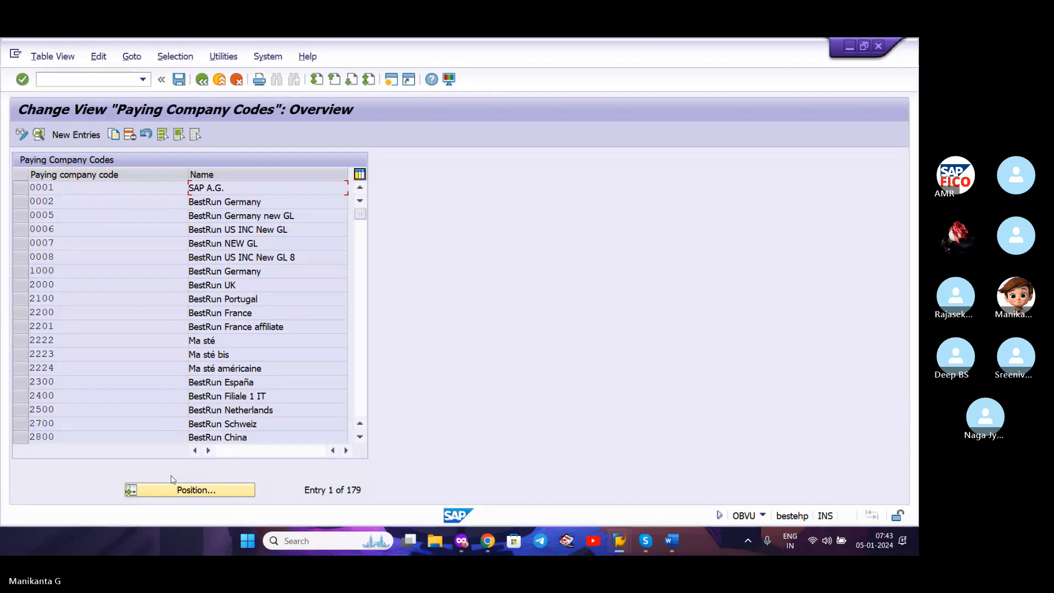
left_click(181, 490)
type("XIAO")
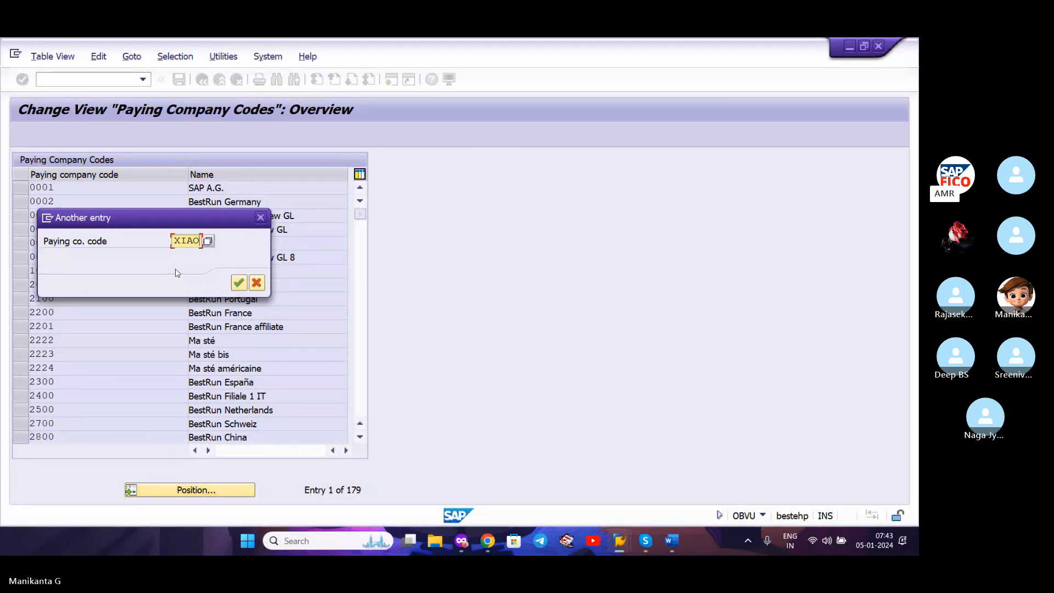
key("Return")
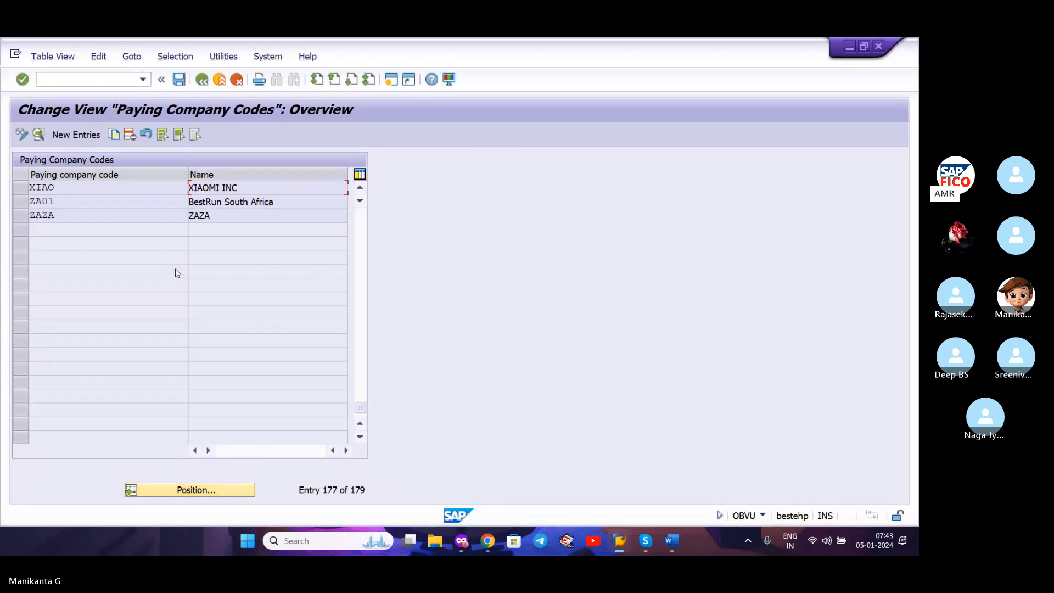
double_click(178, 189)
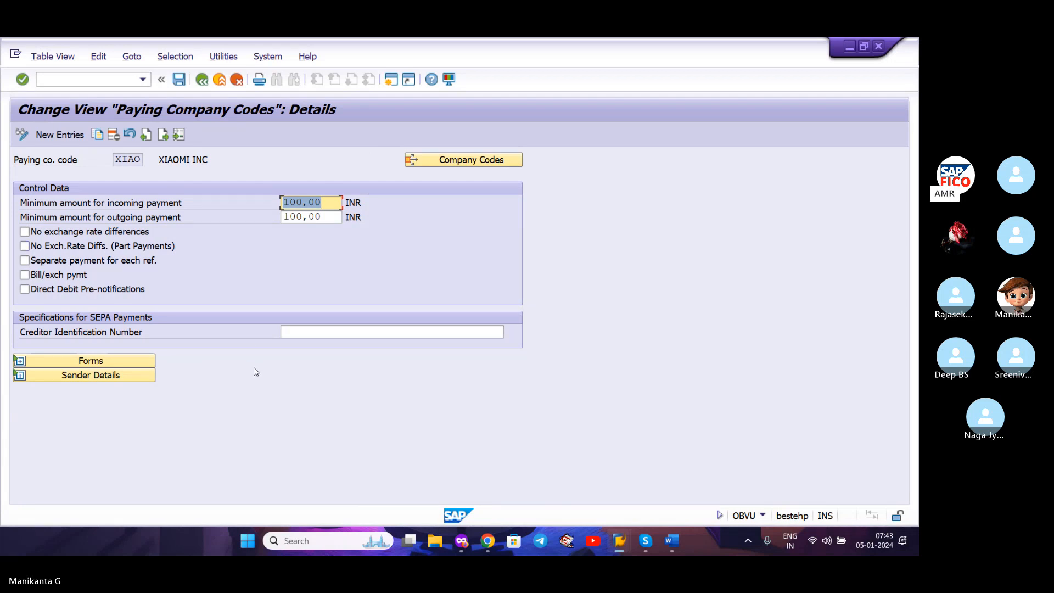
Review the minimum payment amounts of paying company code XIAO, and expand Forms to examine its payment advice and EDI accompanying sheet forms.
left_click(374, 206)
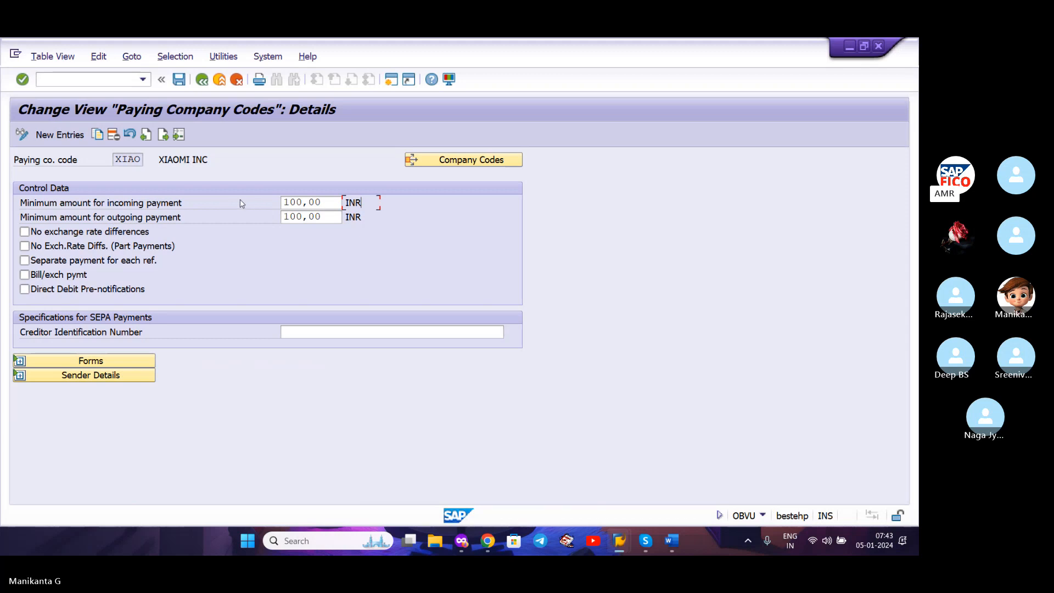
left_click(140, 204)
left_click(87, 360)
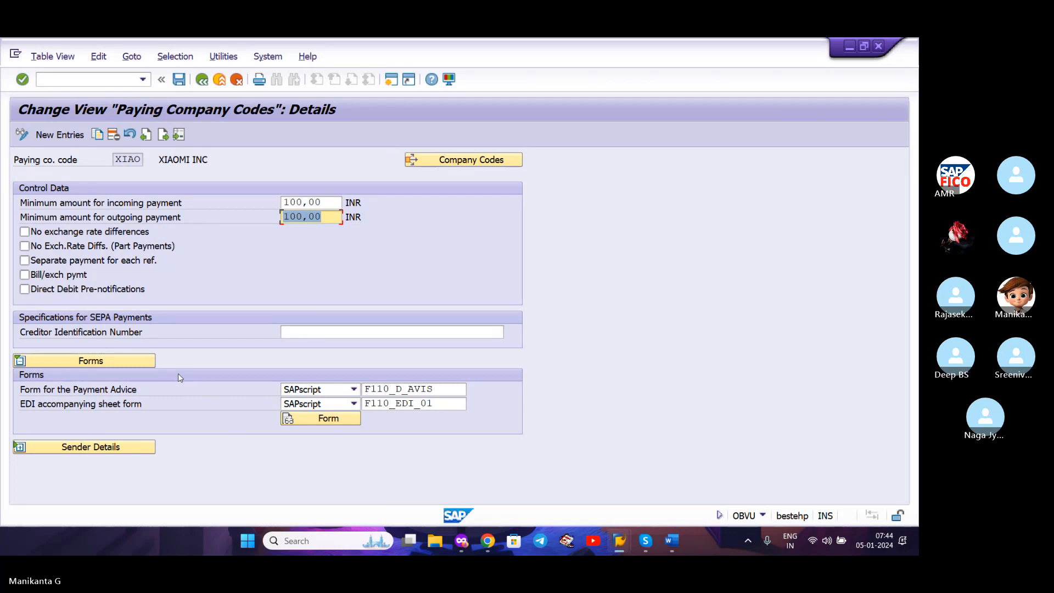
left_click(183, 387)
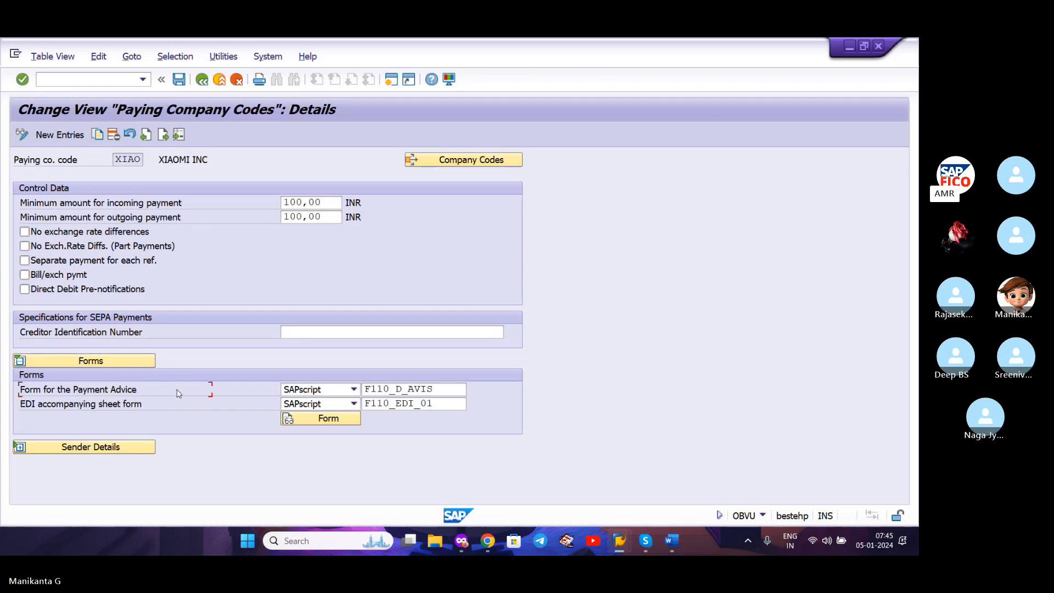
left_click(442, 404)
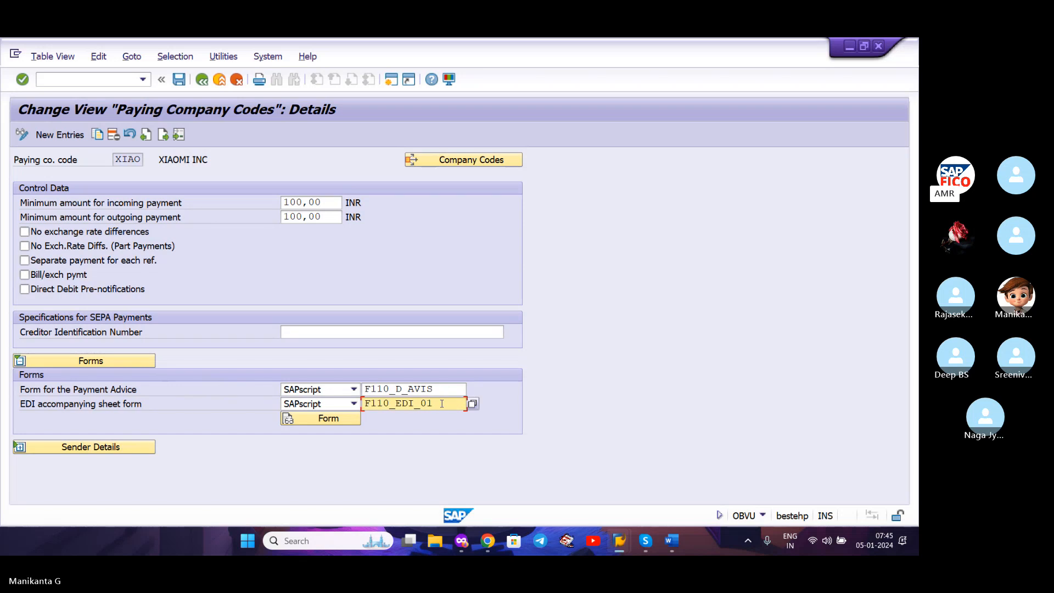
Display the header of payment advice form F110_D_AVIS from XIAO's paying company code details.
left_click(438, 388)
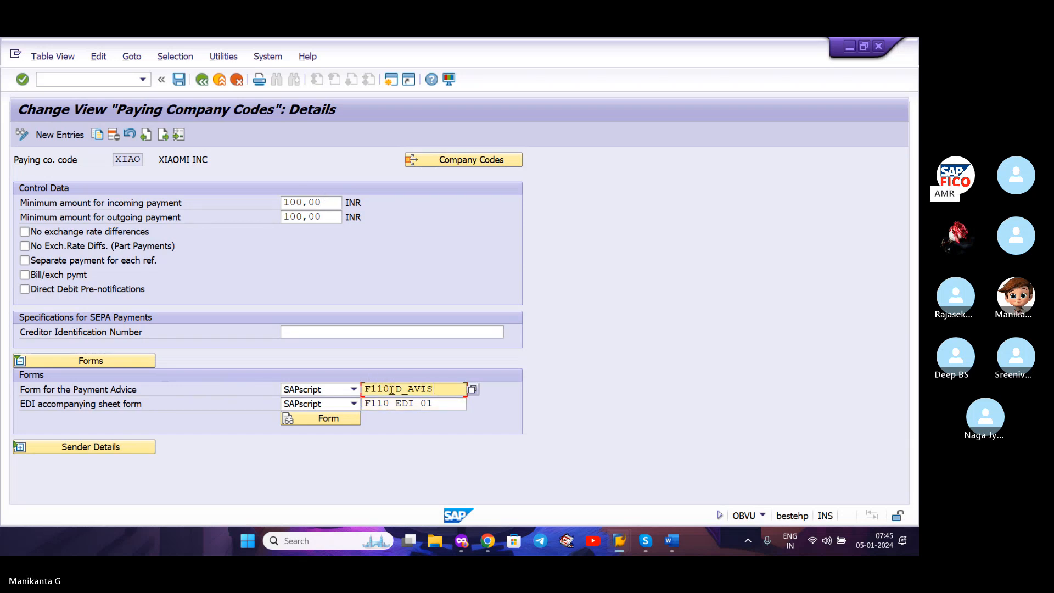
left_click(328, 418)
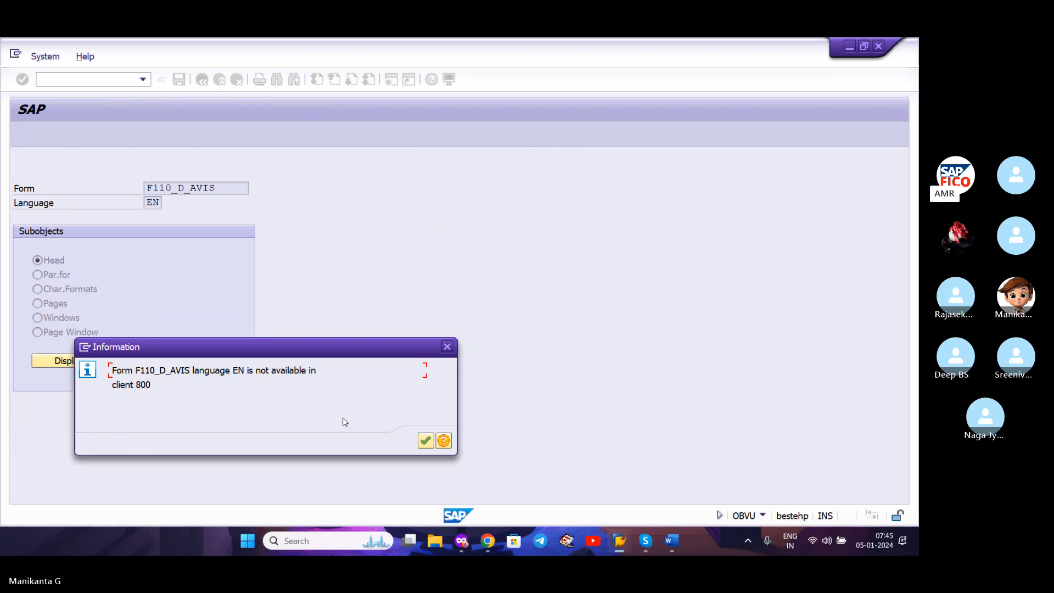
left_click(425, 440)
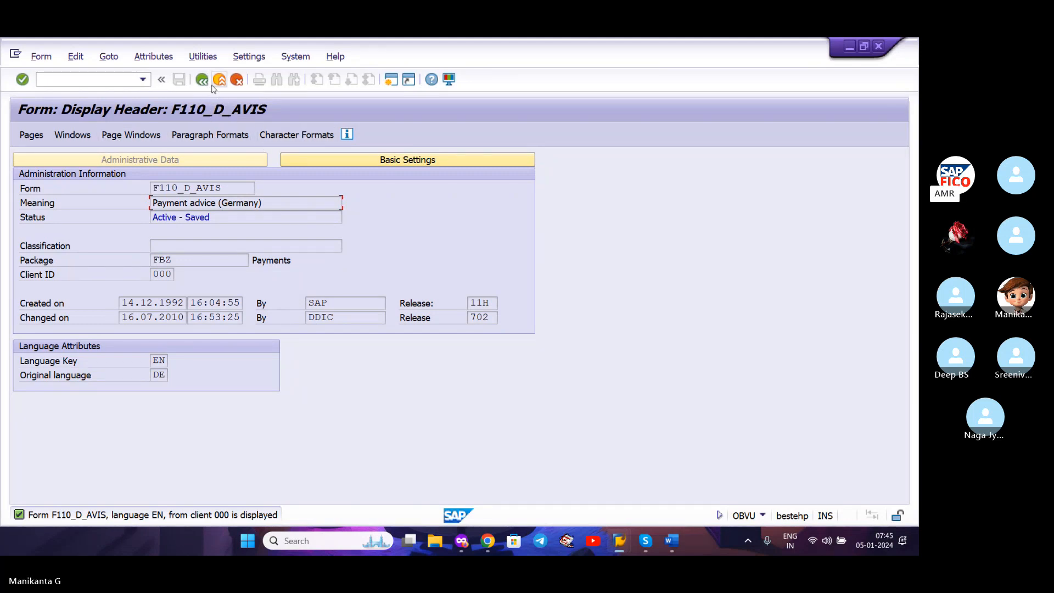
Run a printing test of form F110_D_AVIS with output device LP01 and show its print preview.
left_click(201, 65)
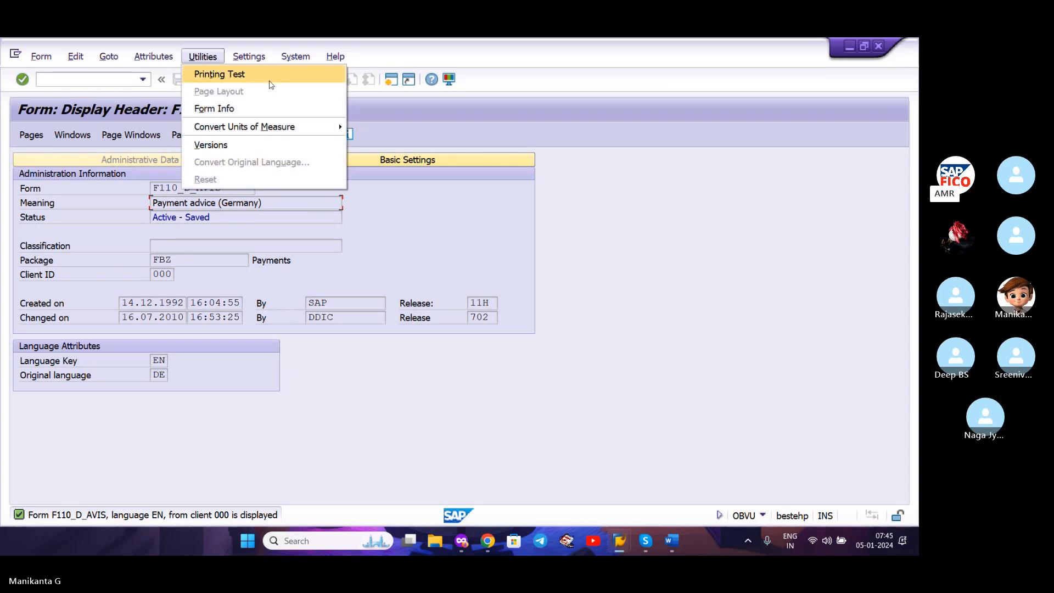
left_click(271, 85)
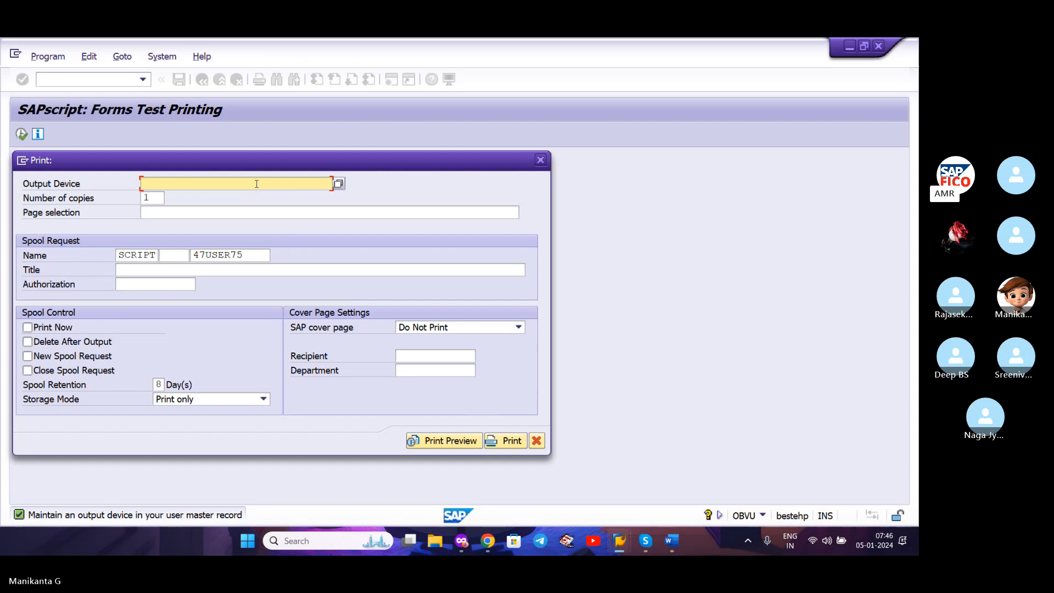
type("LP01")
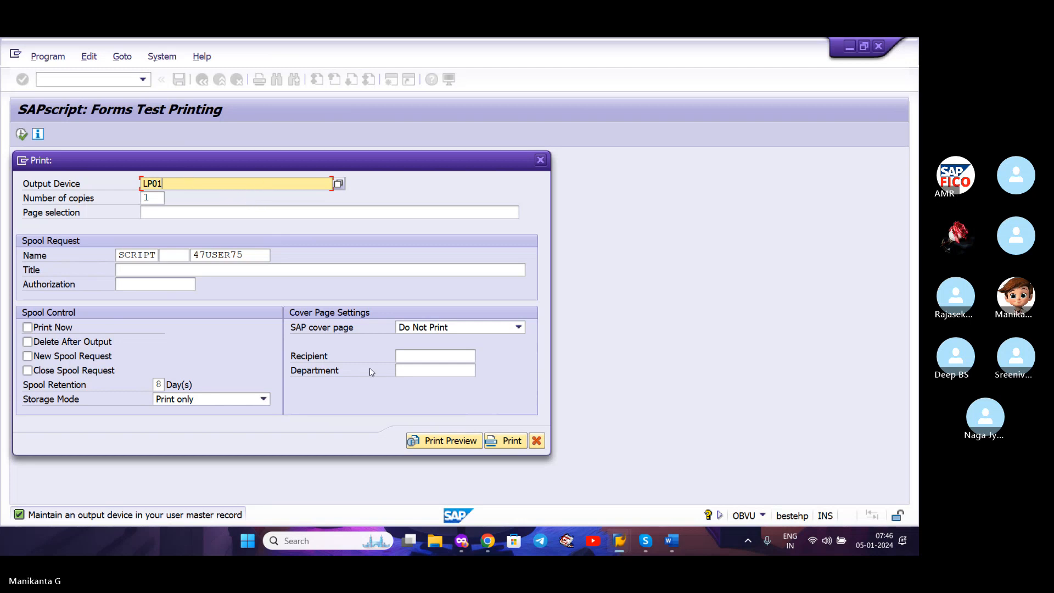
left_click(467, 441)
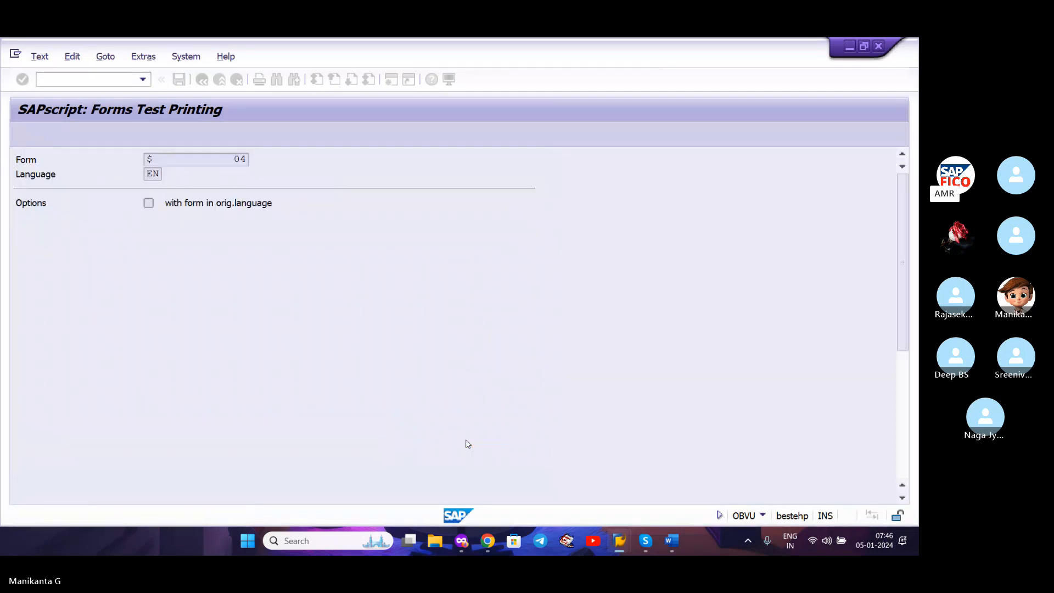
Examine the sample payment advice's header block and text elements in the preview, and return to XIAO's paying company code details.
scroll(278, 351, "down", 1)
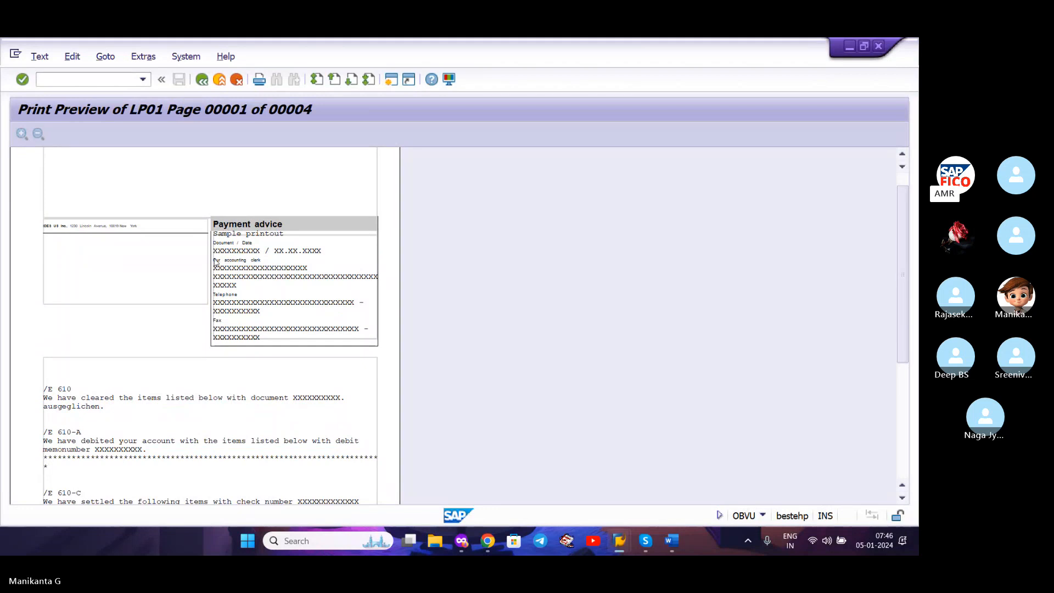
scroll(215, 263, "down", 1)
scroll(215, 263, "up", 1)
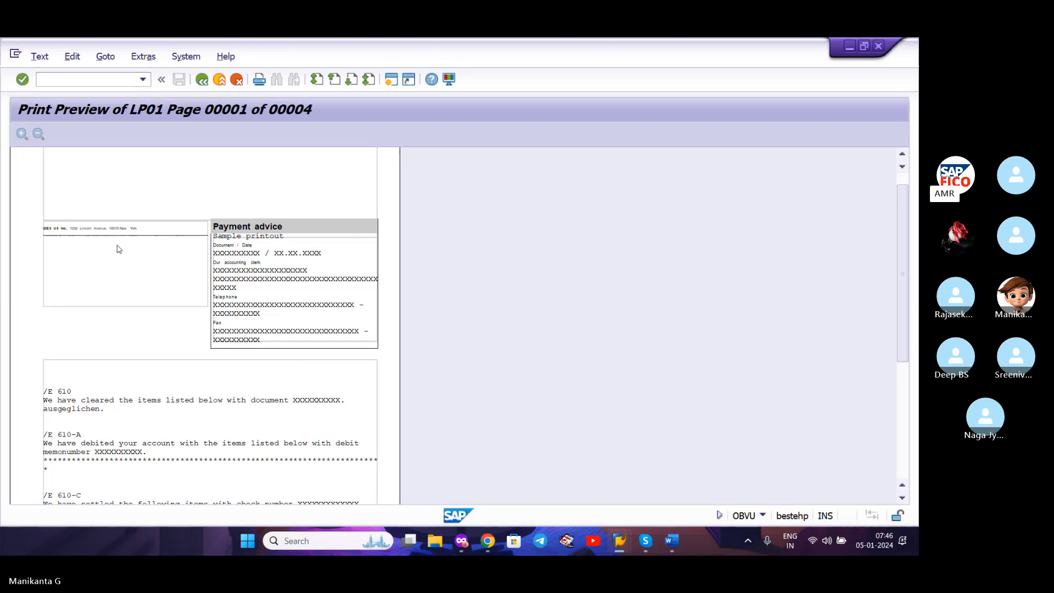
scroll(120, 250, "up", 1)
scroll(119, 249, "down", 4)
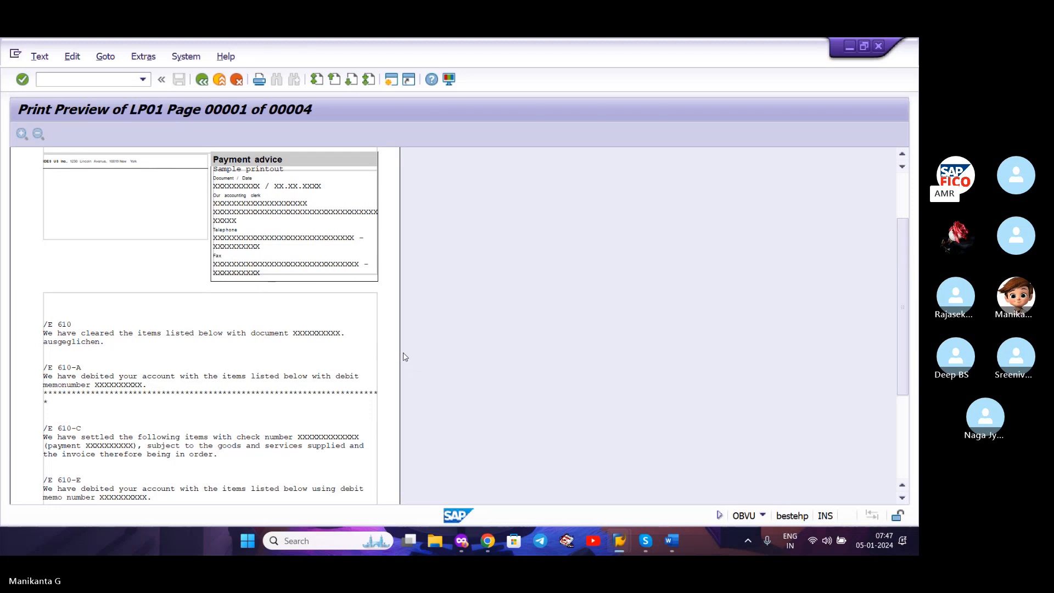
scroll(404, 357, "down", 5)
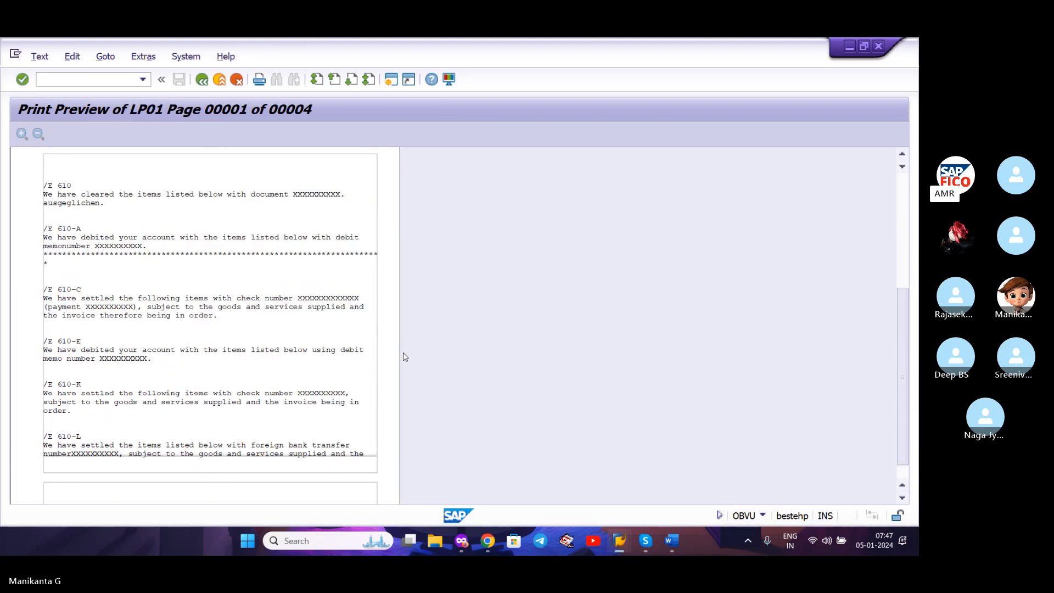
scroll(404, 357, "up", 5)
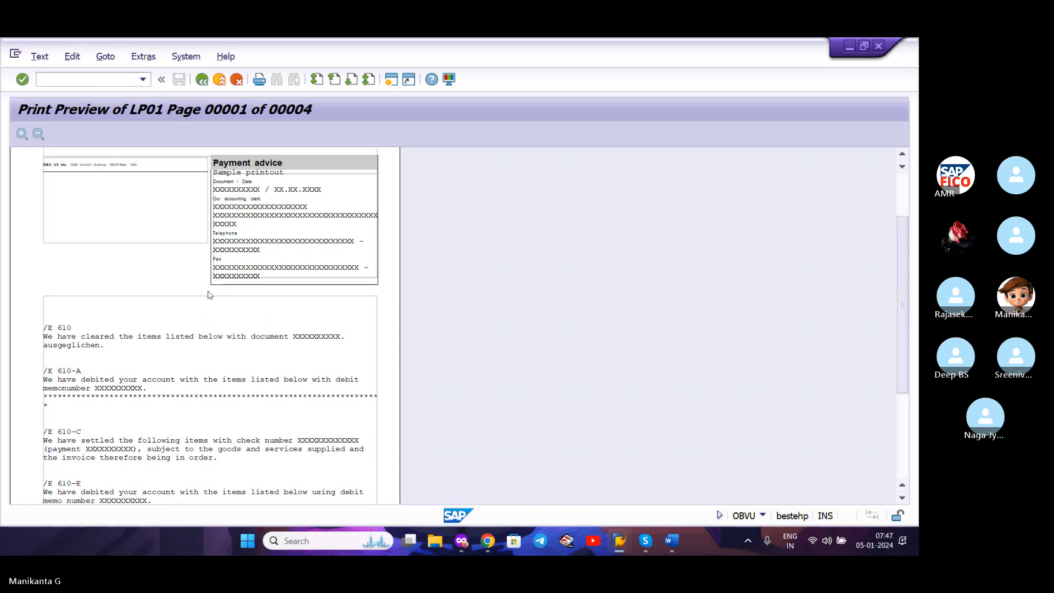
scroll(209, 294, "down", 3)
scroll(209, 294, "up", 4)
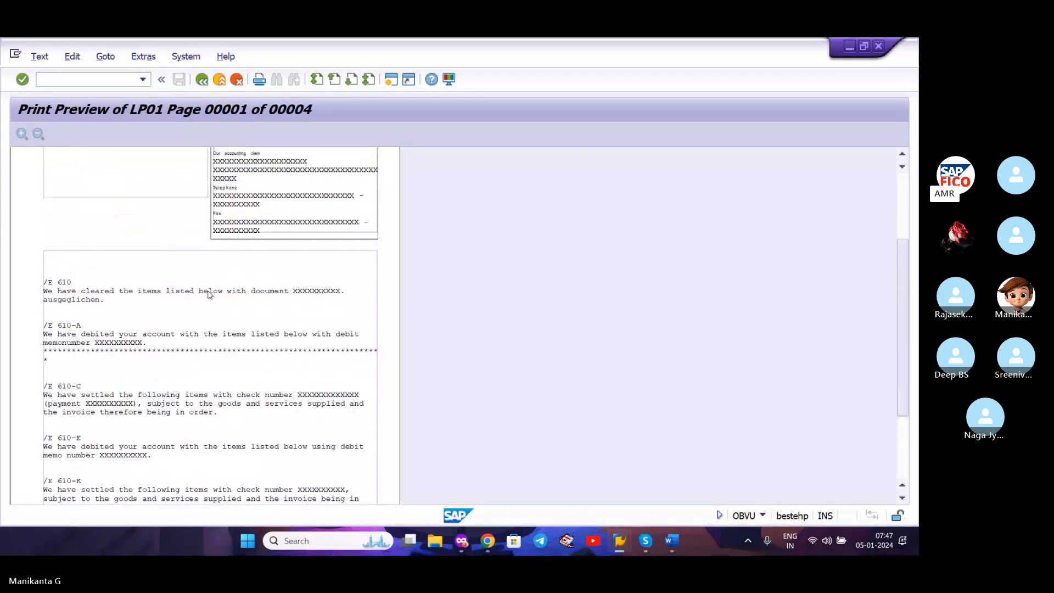
left_click(201, 79)
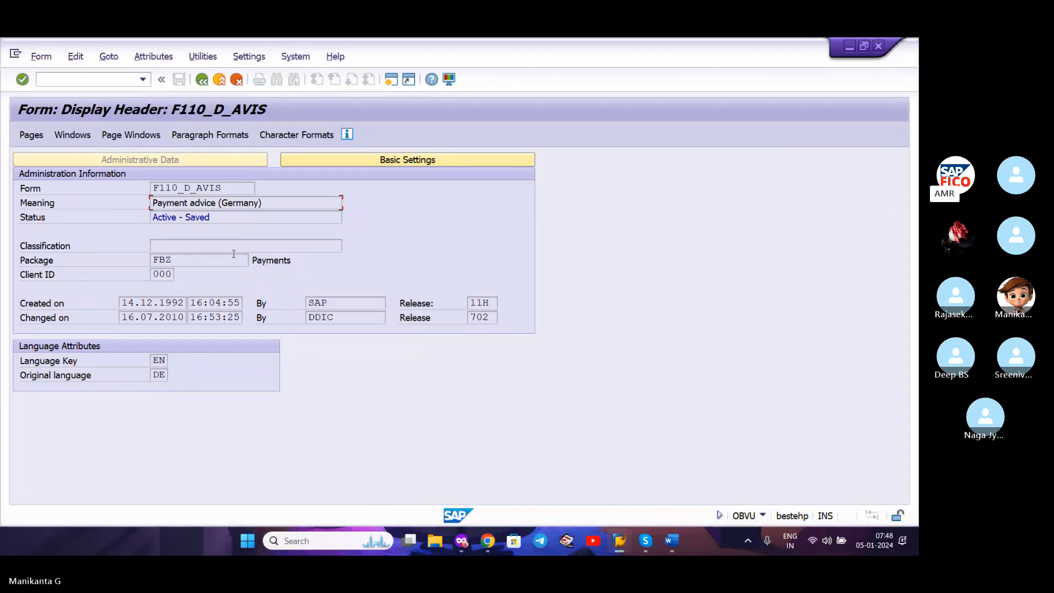
left_click(202, 79)
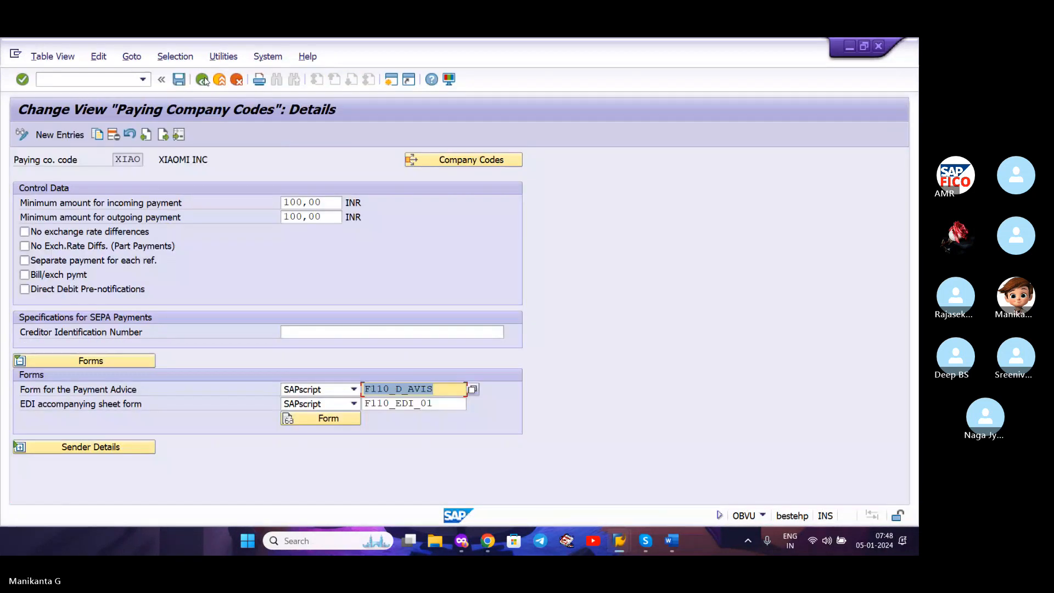
Expand the sender details and set the SAPscript text ID to ADRS, letter header to ADRS_HEADER and footer to ADRS_FOOTER.
left_click(102, 446)
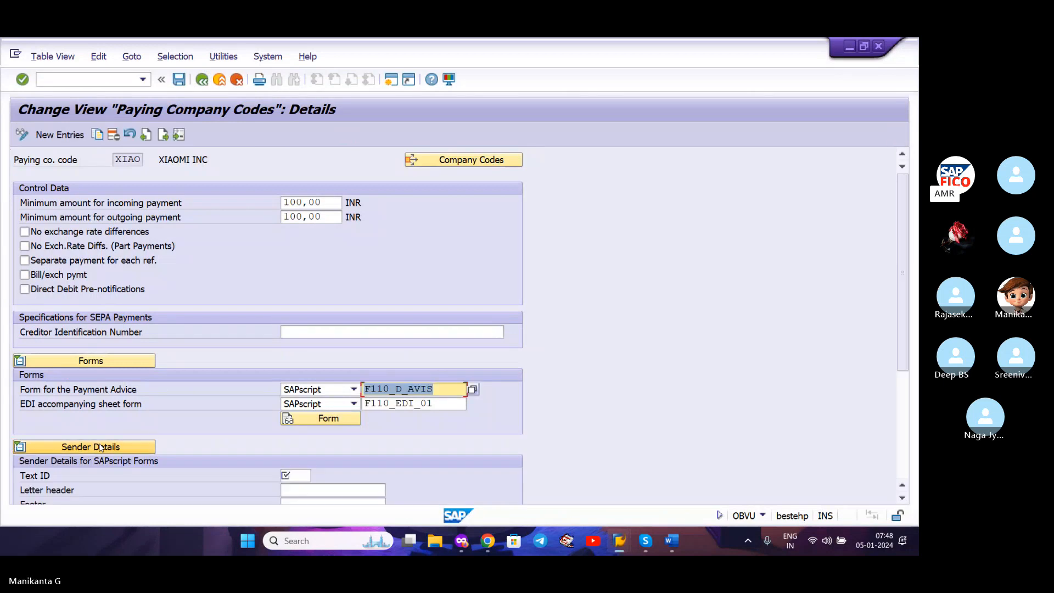
scroll(255, 440, "down", 4)
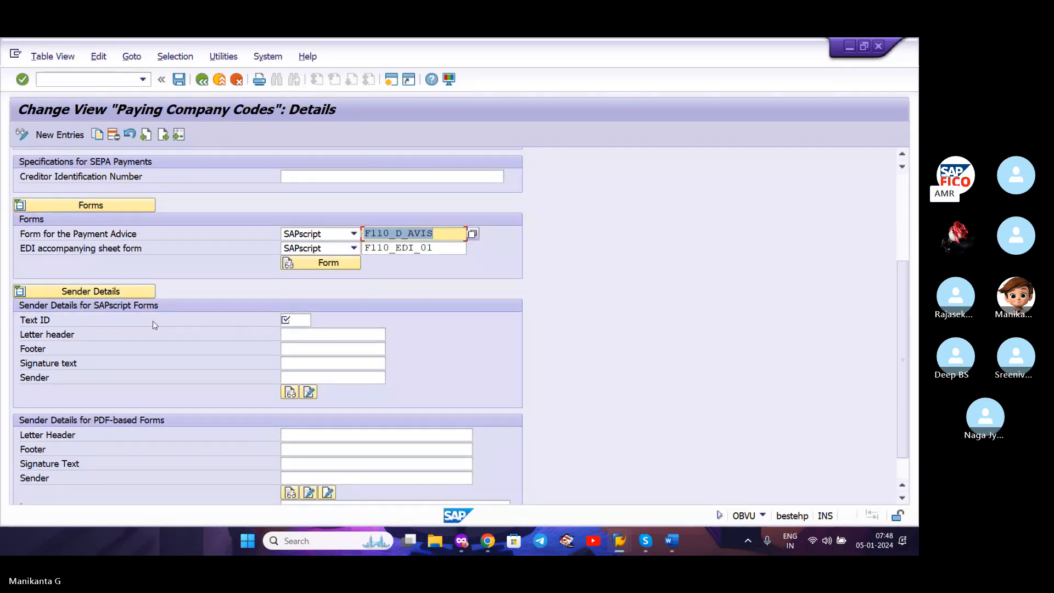
left_click(292, 320)
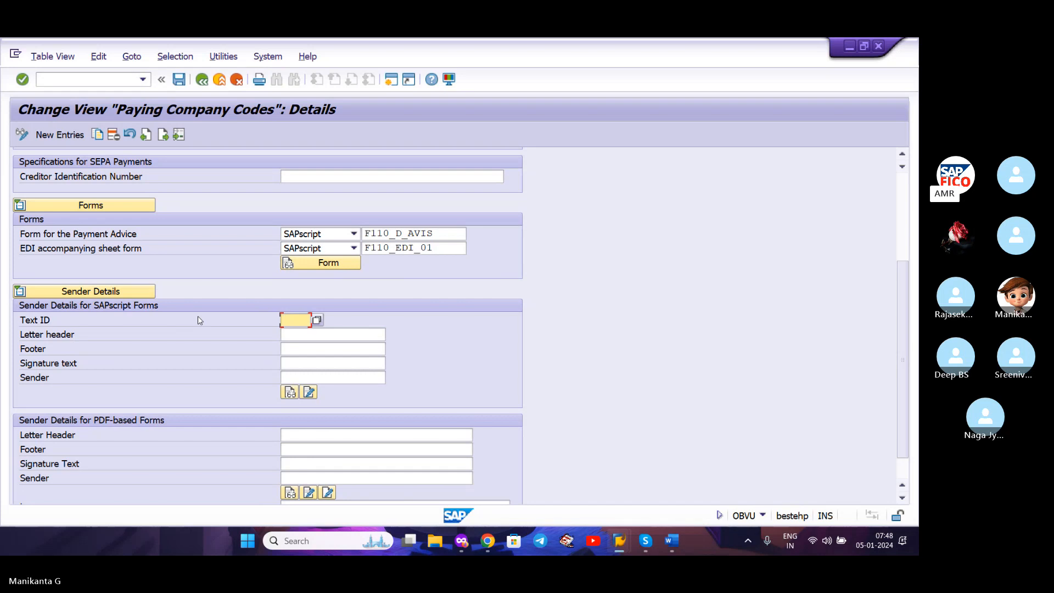
type("ADRS")
left_click(324, 335)
type("ADRS")
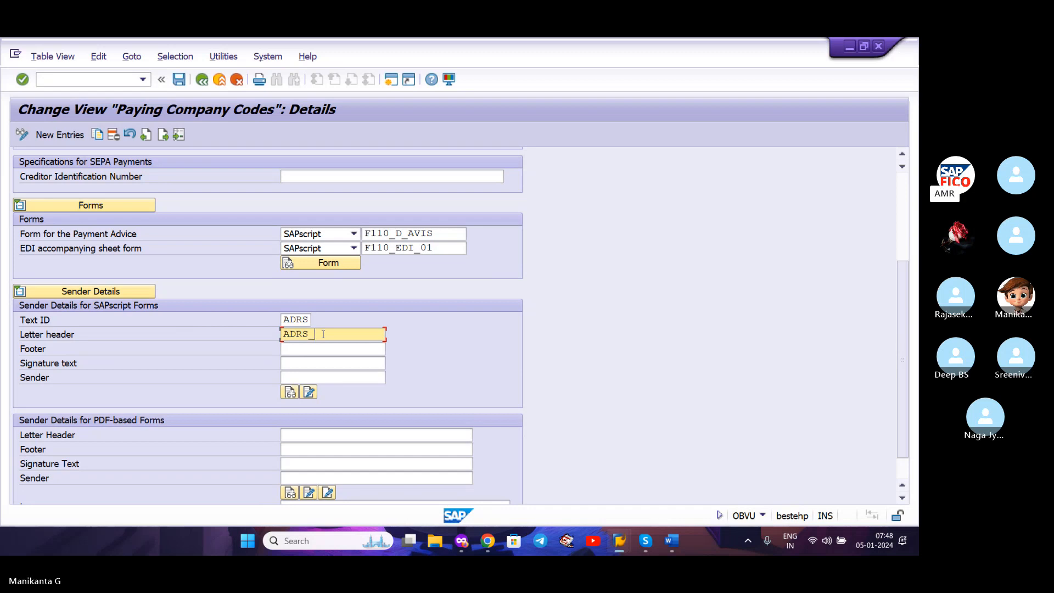
type("_HEADER")
key("Tab")
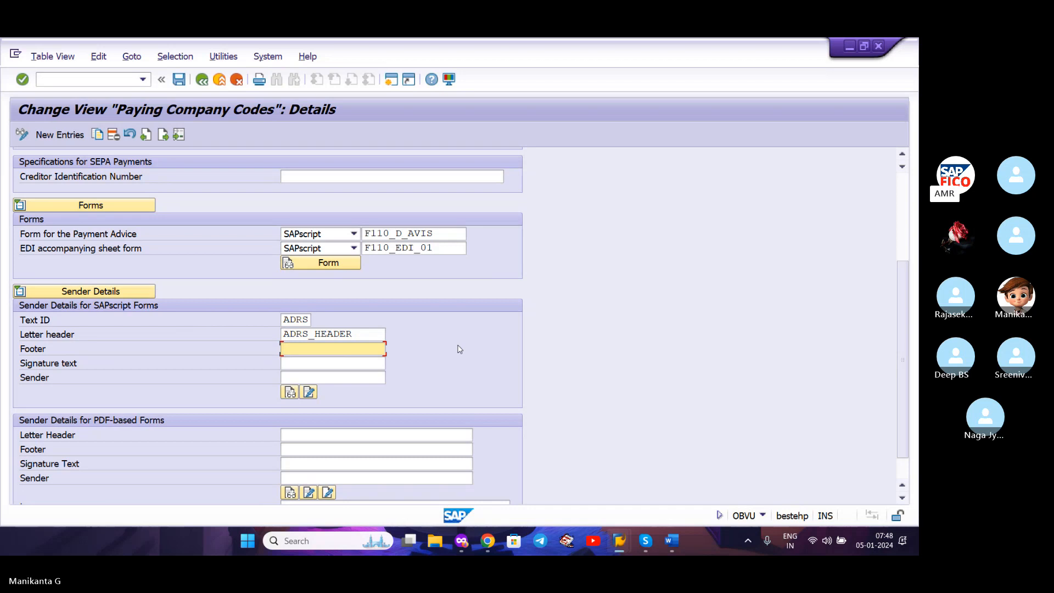
type("ADRS_FOOTER")
key("Tab")
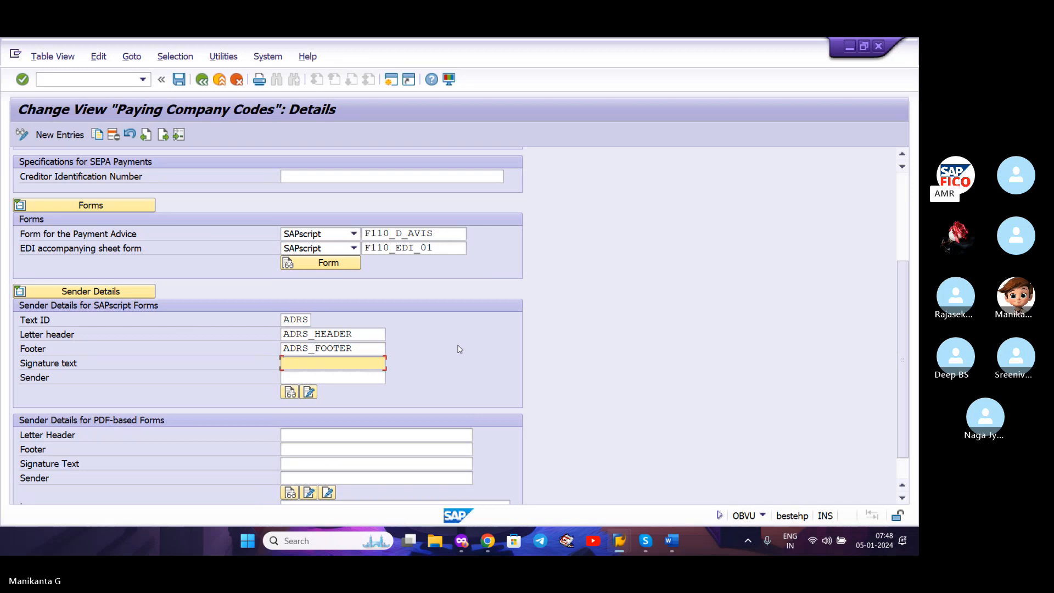
type("HEADER_SI")
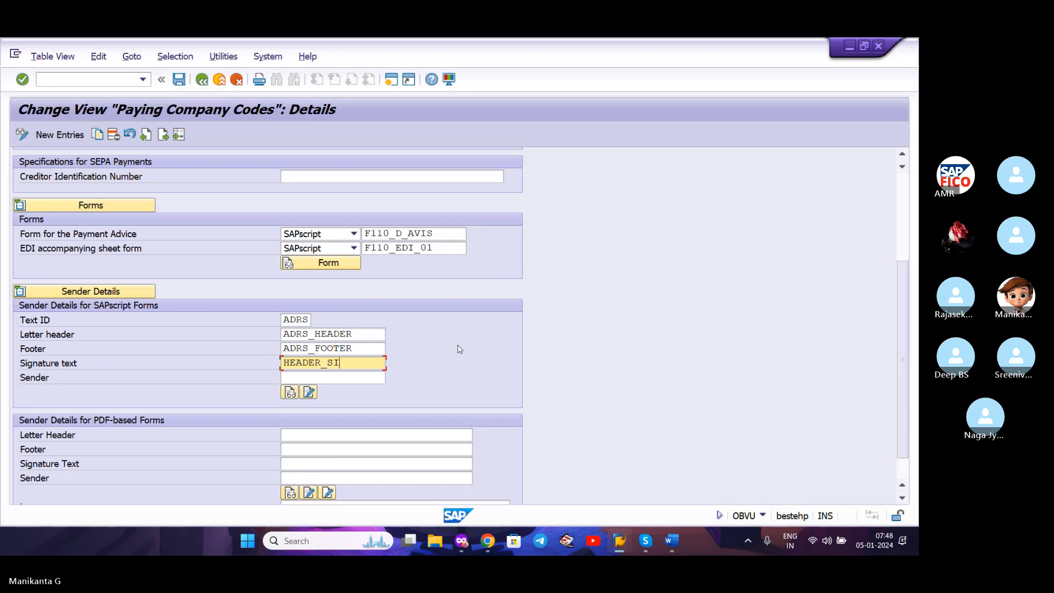
type("GNATURE")
key("Tab")
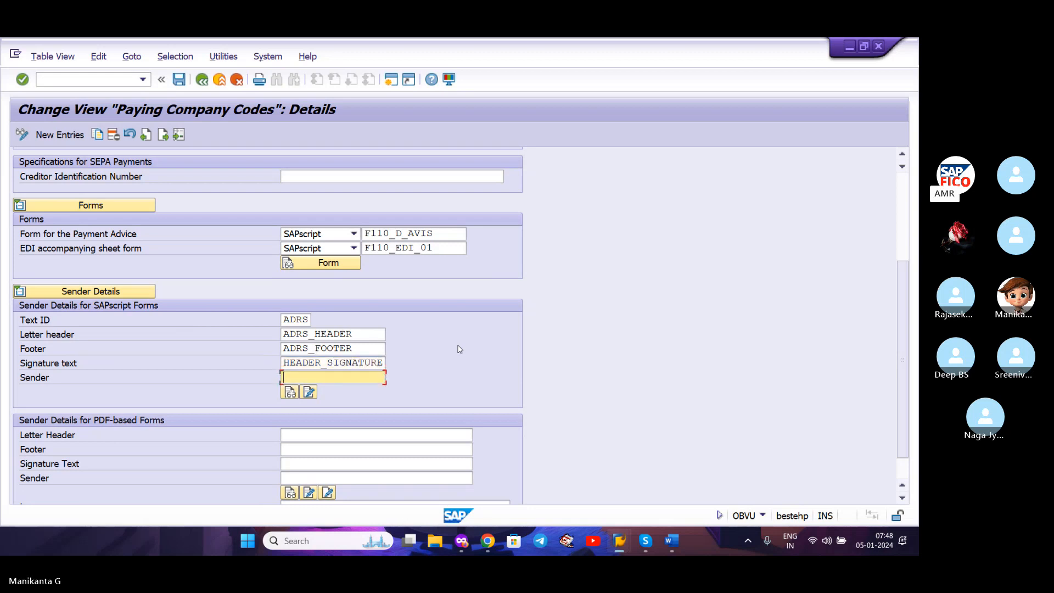
key("shift+Tab")
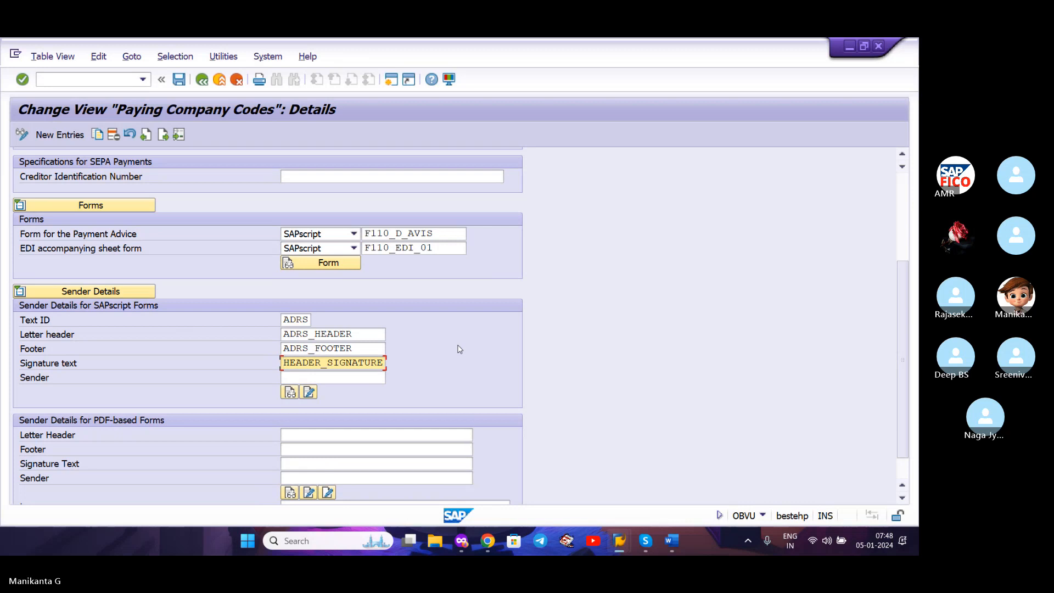
key("BackSpace")
key("BackSpace")
key("BackSpace")
key("BackSpace")
key("BackSpace")
key("BackSpace")
key("BackSpace")
key("BackSpace")
key("BackSpace")
key("BackSpace")
key("BackSpace")
key("BackSpace")
key("BackSpace")
key("BackSpace")
key("BackSpace")
key("BackSpace")
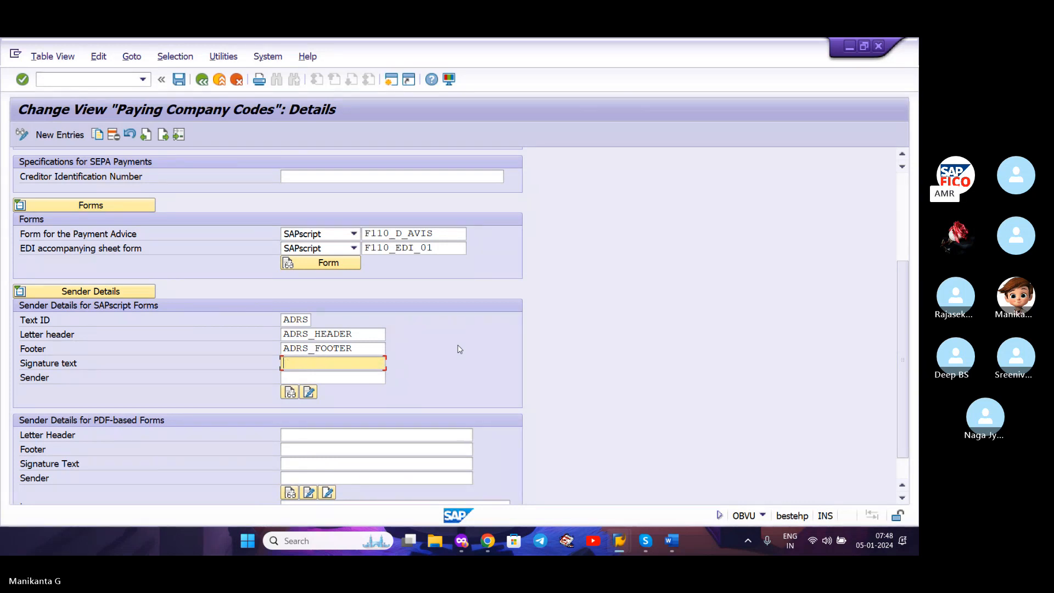
Set the SAPscript signature text to ADRS_SIGNATURE and the sender to ADRS_SENDER.
type("ADRS_S")
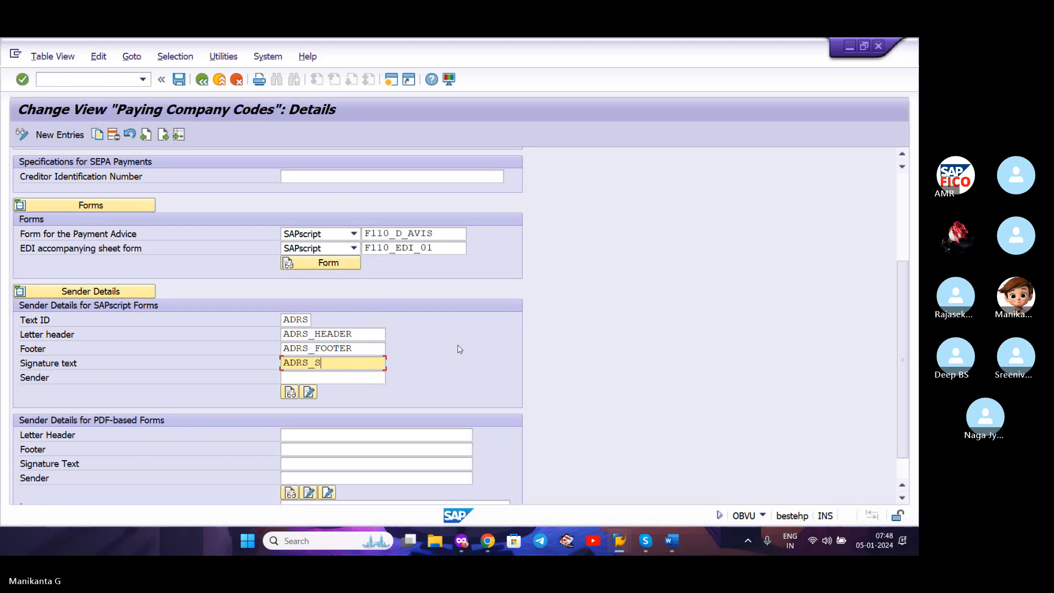
type("IGNATURE")
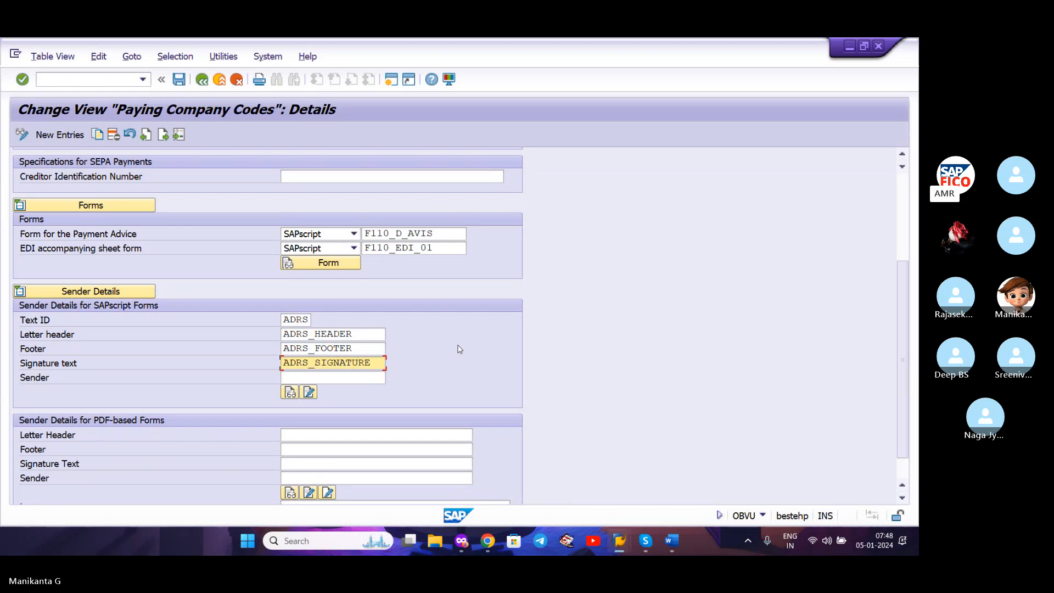
key("Tab")
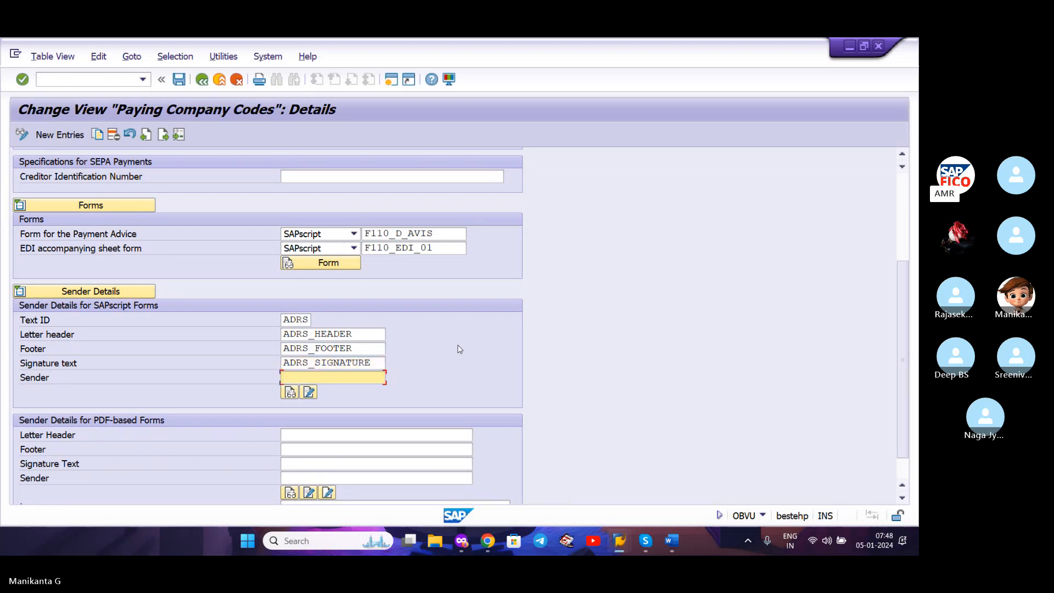
type("ADRS_")
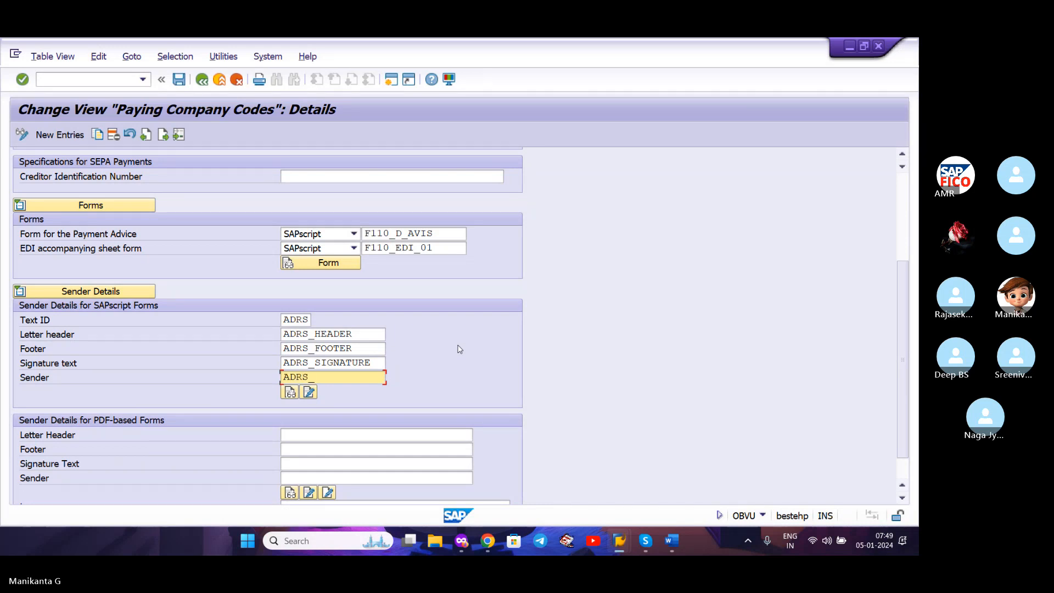
type("SENDER")
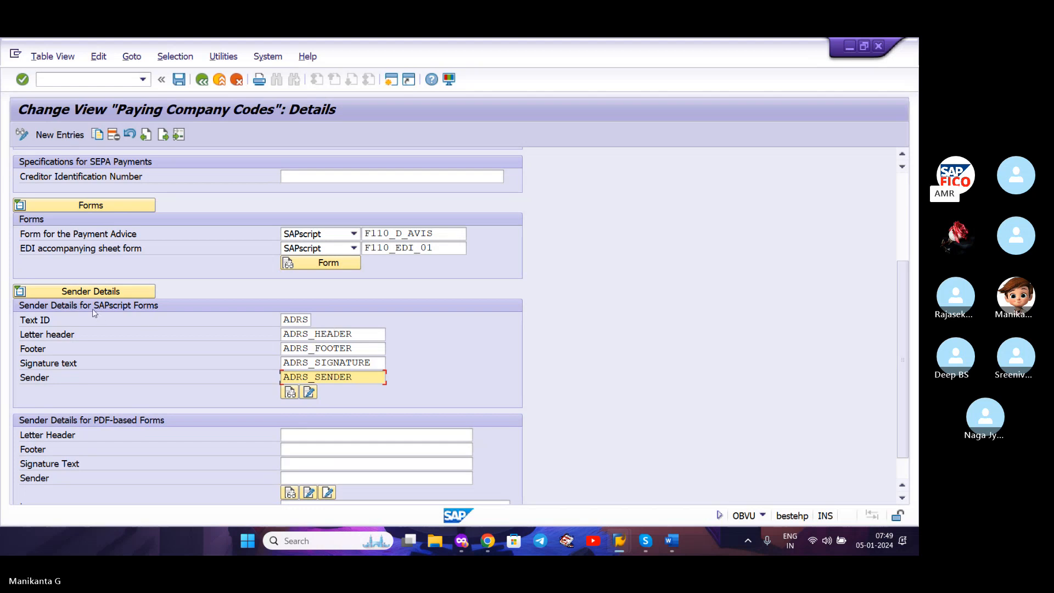
Review XIAO's form, SAPscript and PDF-based sender settings, and return to the paying company codes overview.
scroll(121, 309, "up", 2)
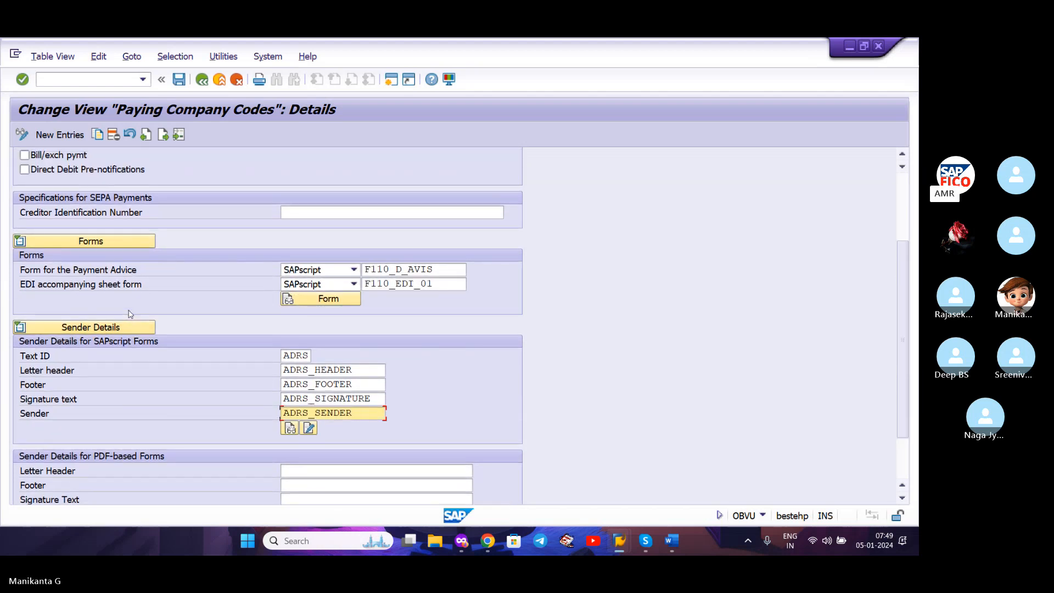
scroll(131, 314, "up", 1)
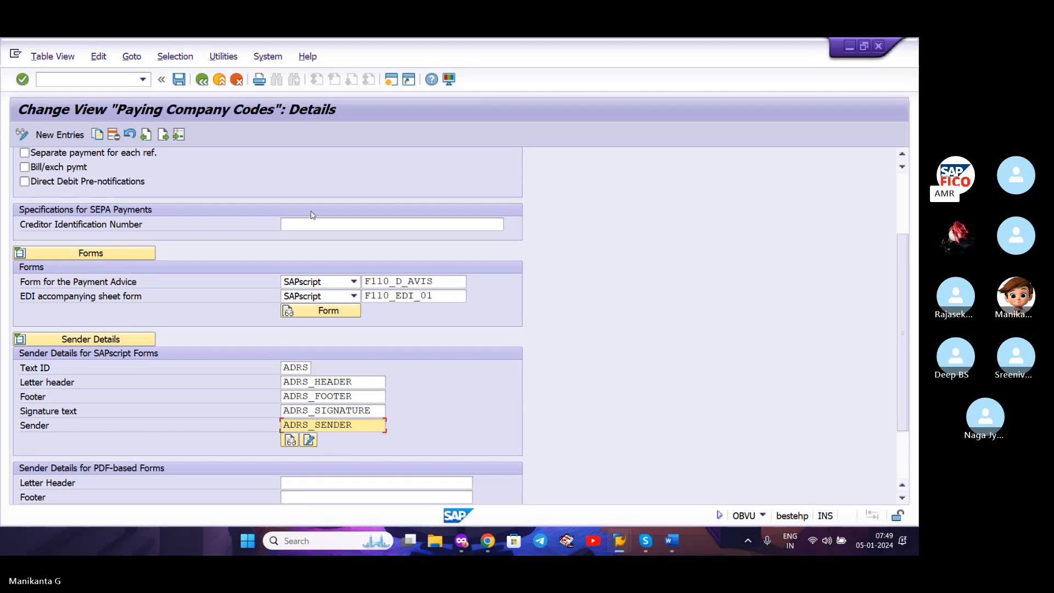
scroll(240, 287, "down", 2)
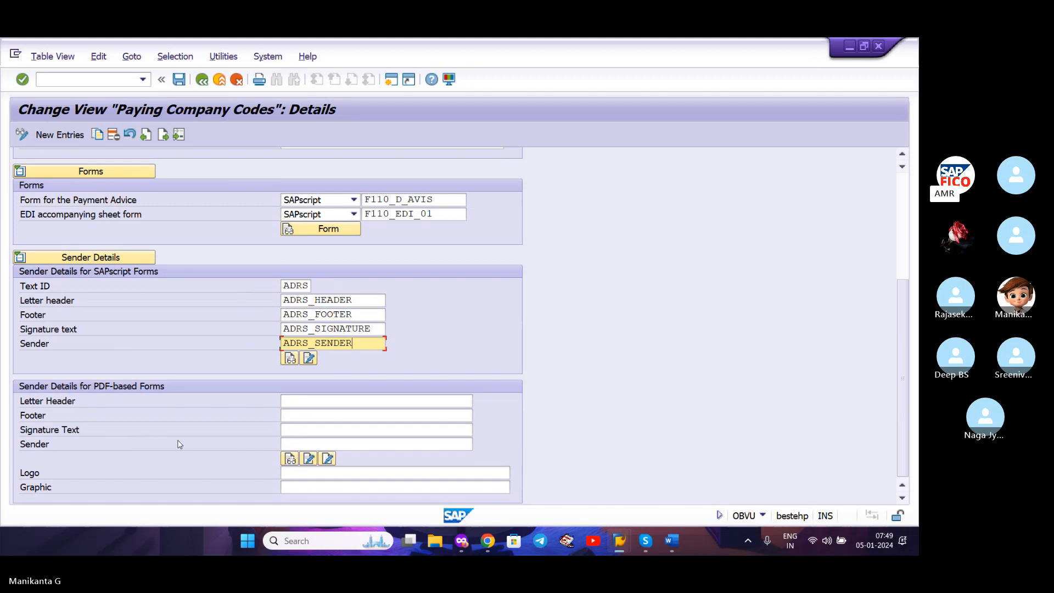
scroll(155, 403, "up", 4)
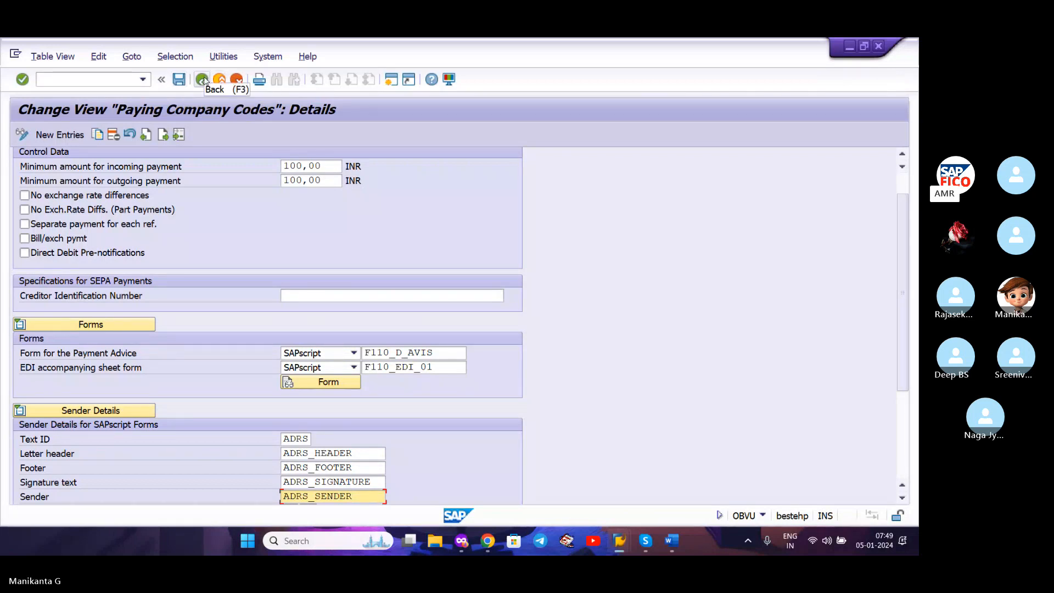
left_click(202, 80)
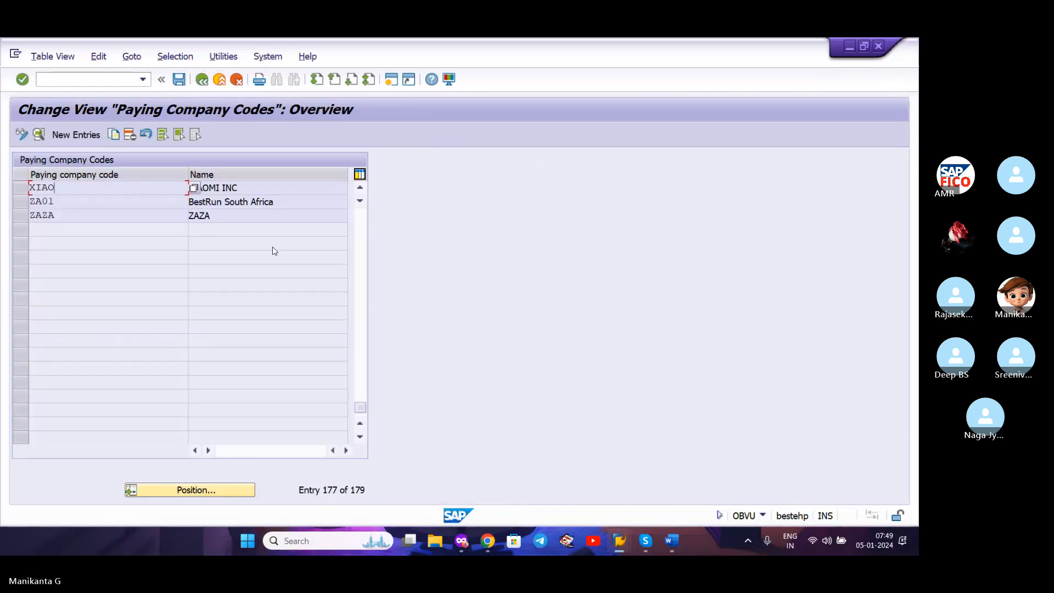
Leave the paying company codes without saving the changes and open the payment methods in country.
left_click(202, 80)
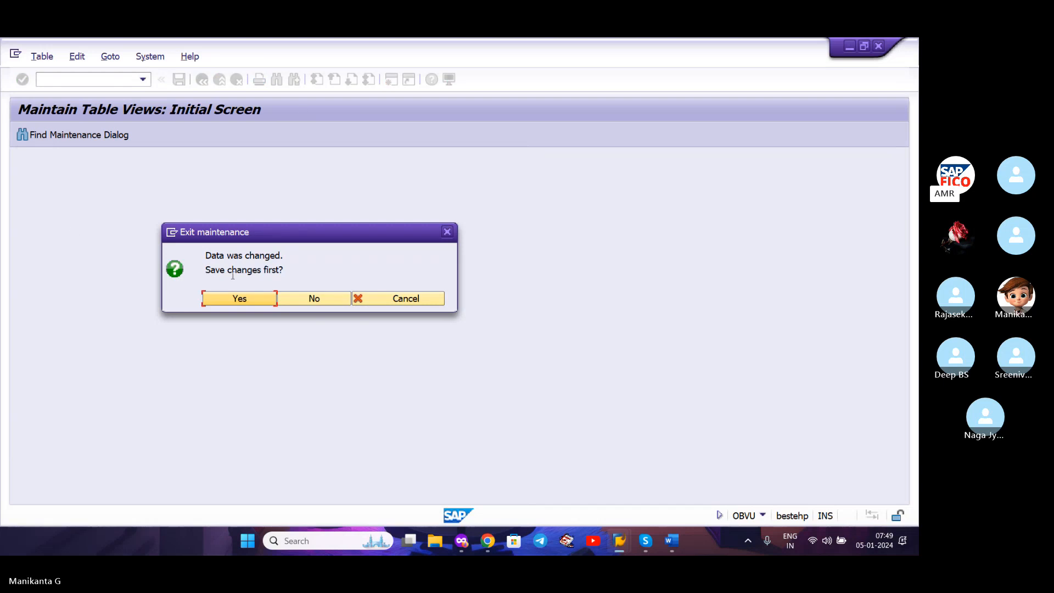
left_click(305, 301)
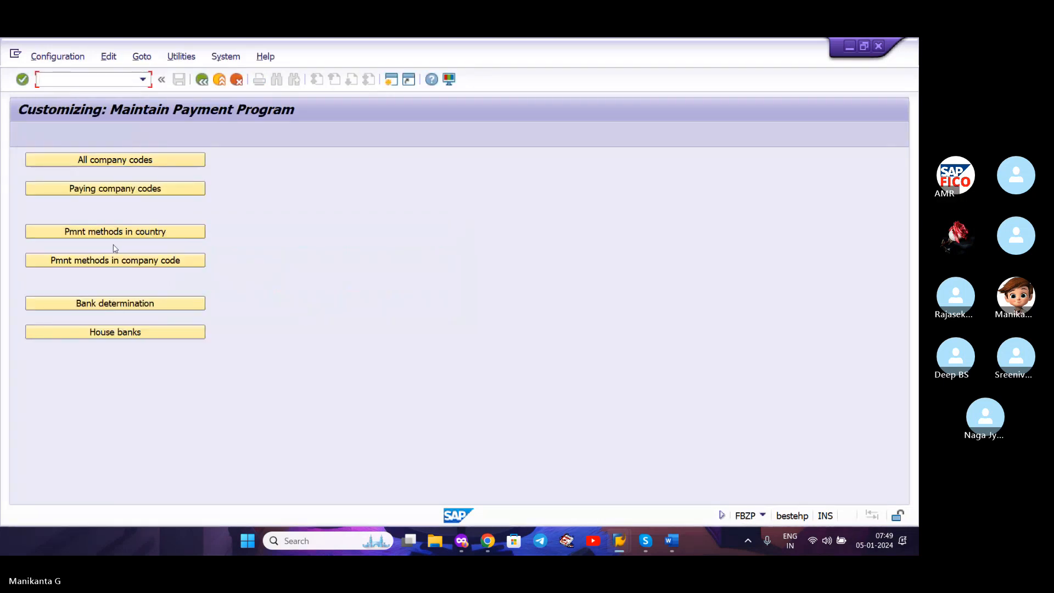
left_click(114, 233)
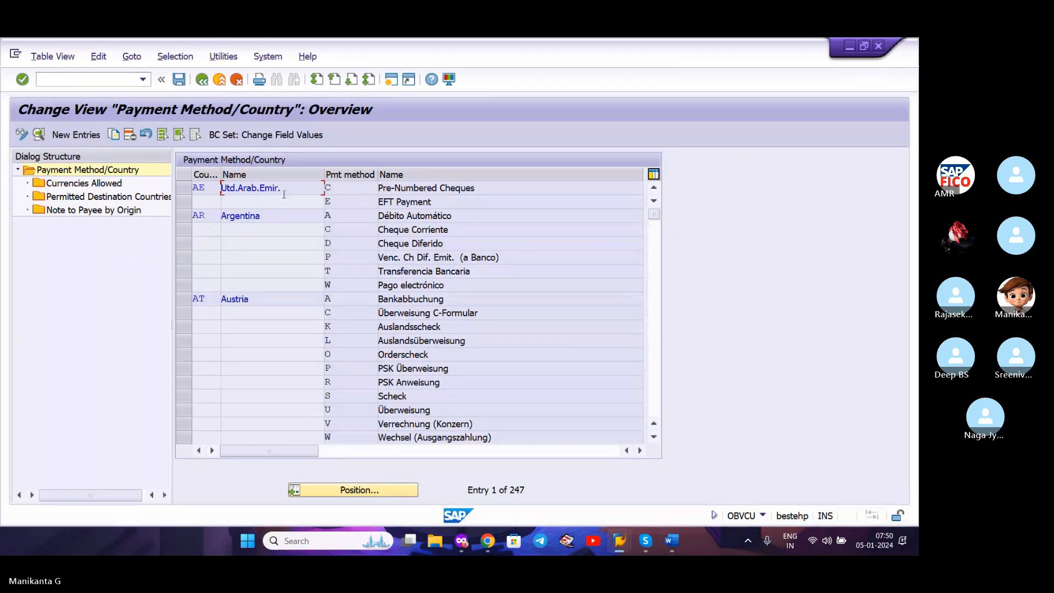
Position the payment method list at country IN, method A, and open the details of India's cheque payment method C.
left_click(373, 491)
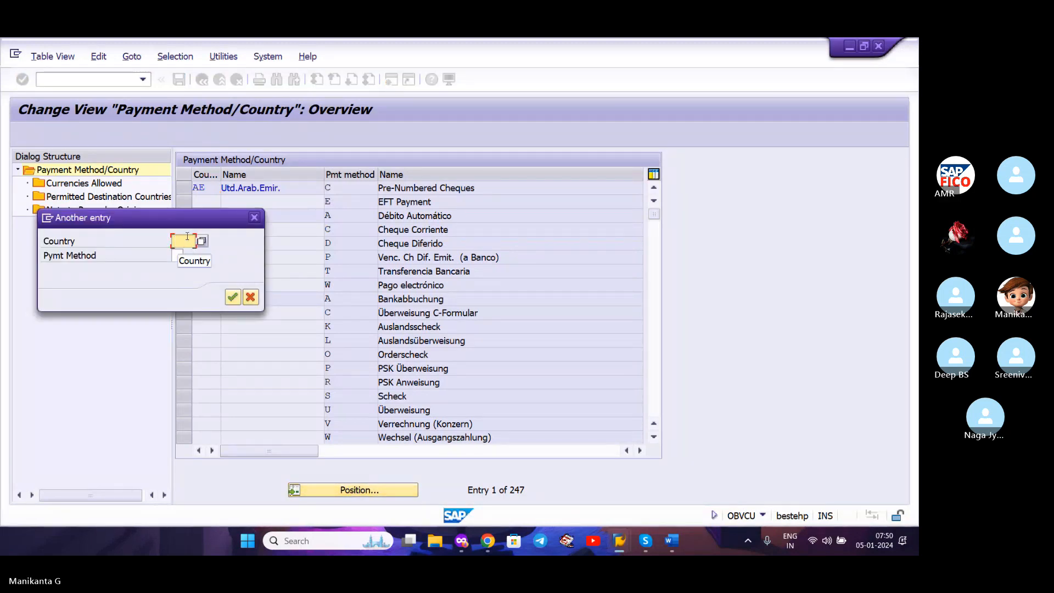
type("IN")
left_click(176, 256)
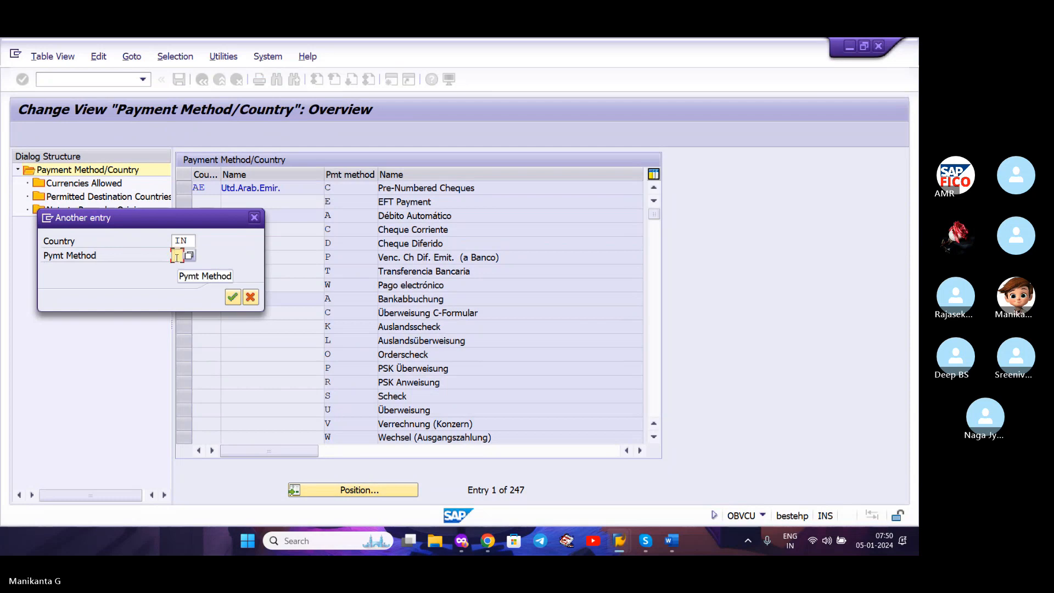
type("C")
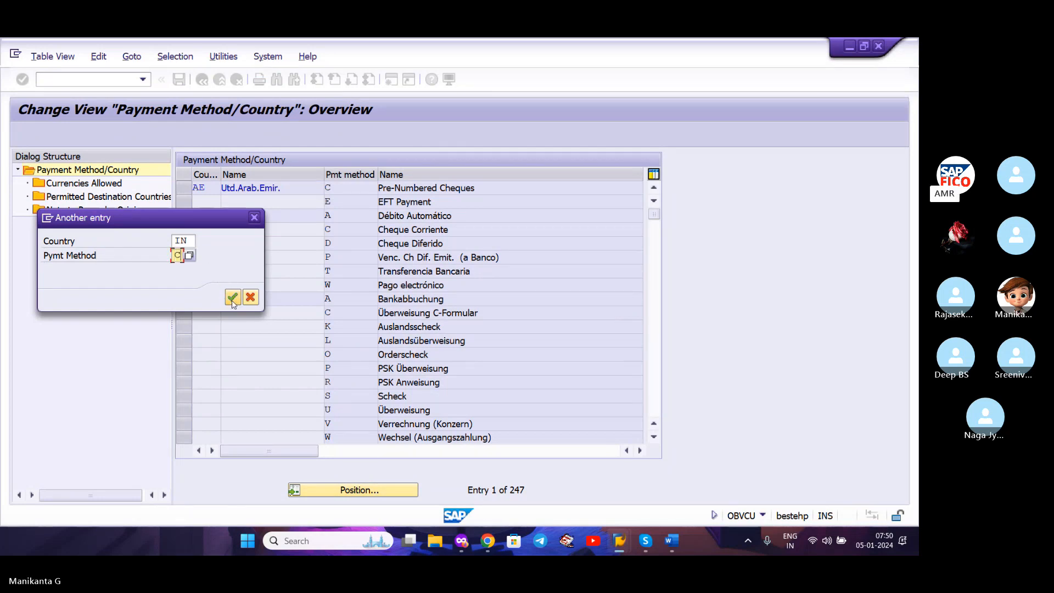
key("BackSpace")
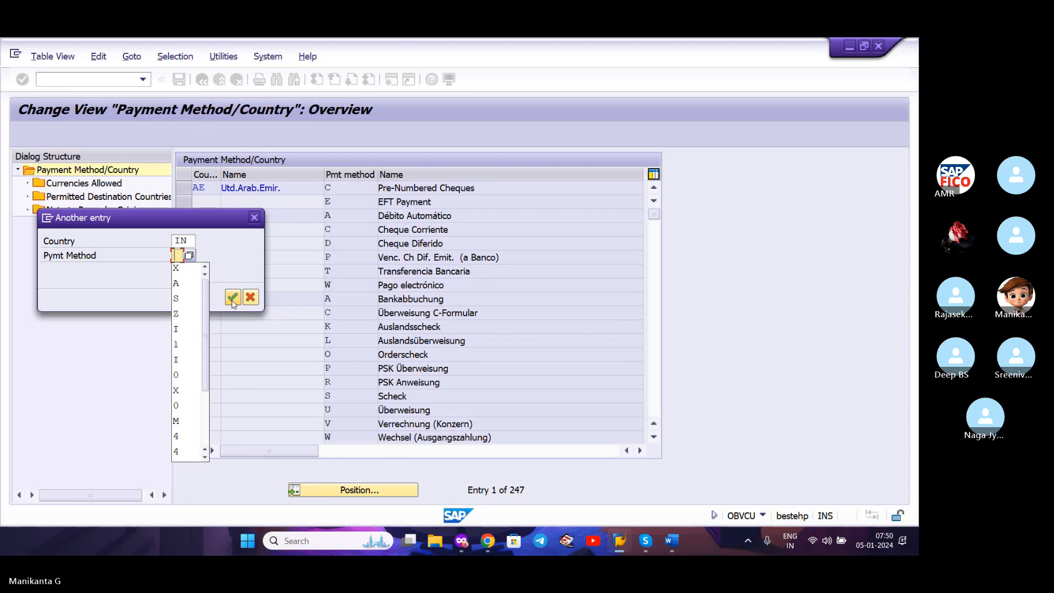
left_click(232, 298)
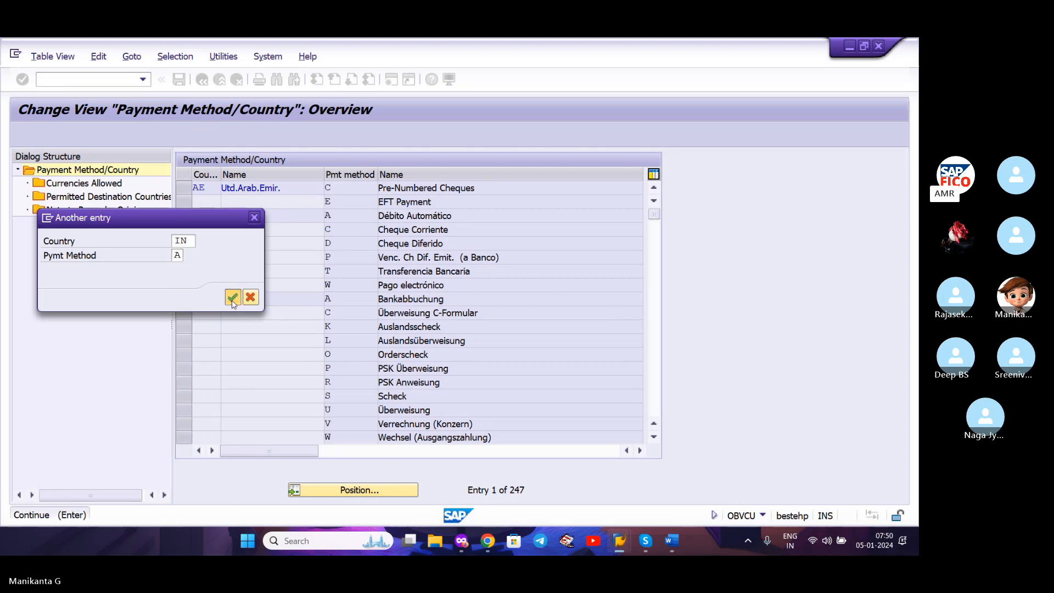
left_click(232, 298)
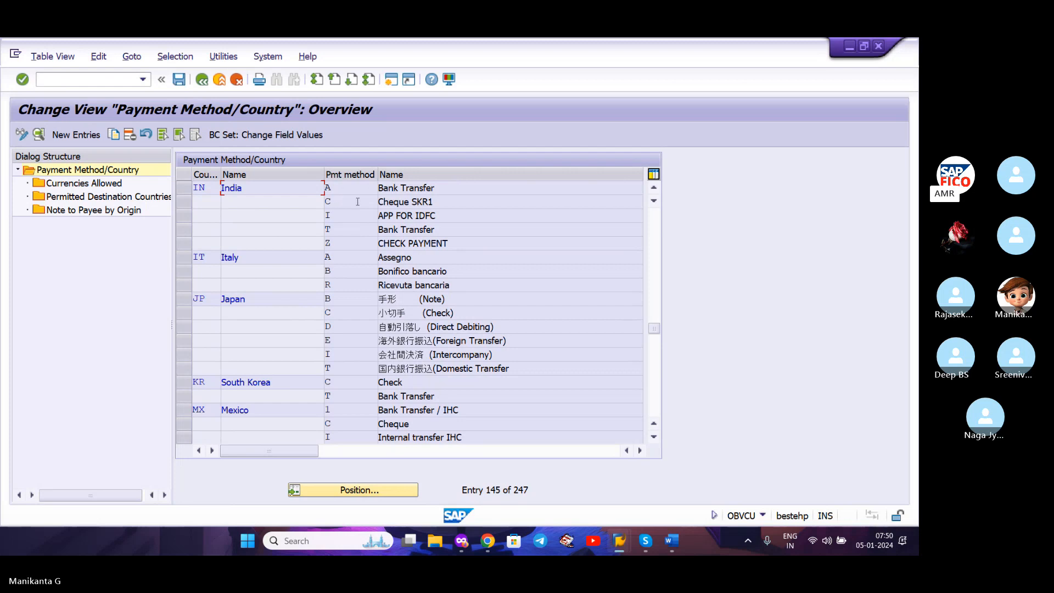
left_click(397, 203)
double_click(420, 202)
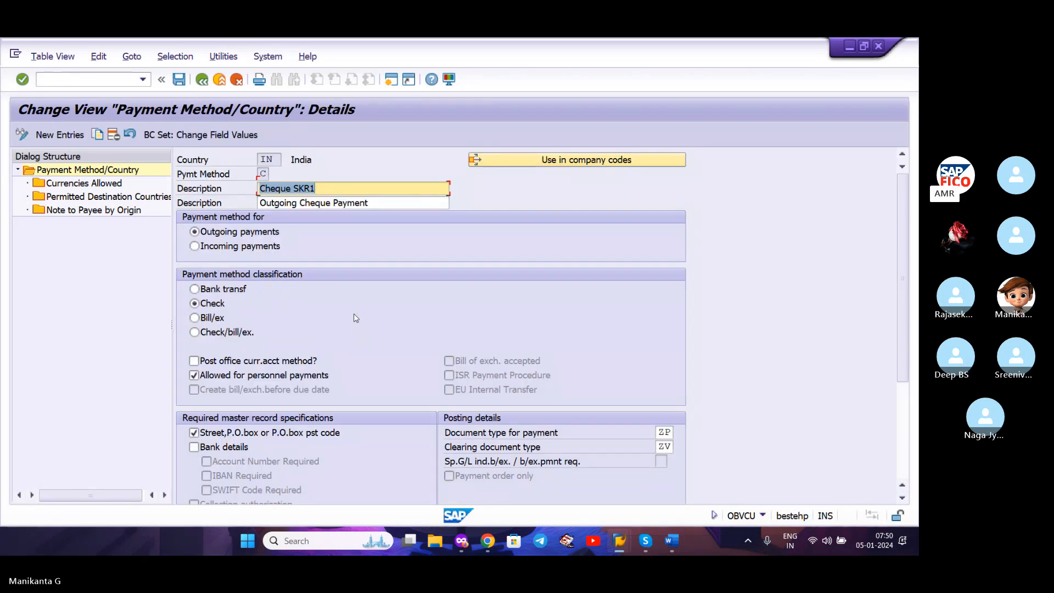
Examine the cheque method's classification, required master record specifications, and document types for payment and clearing.
scroll(355, 318, "down", 1)
scroll(355, 318, "up", 1)
scroll(352, 441, "down", 2)
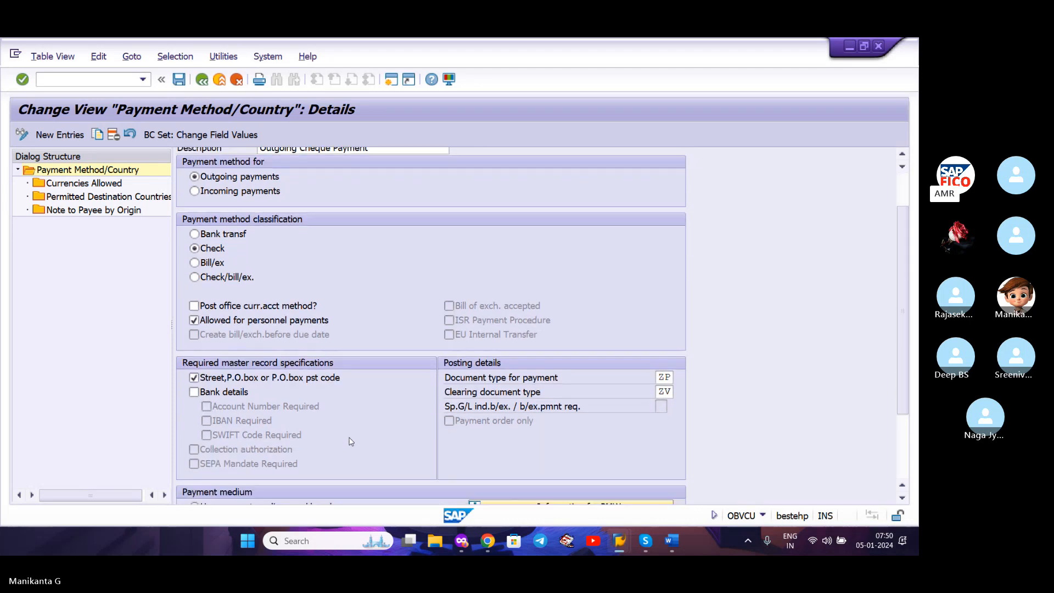
scroll(358, 401, "down", 2)
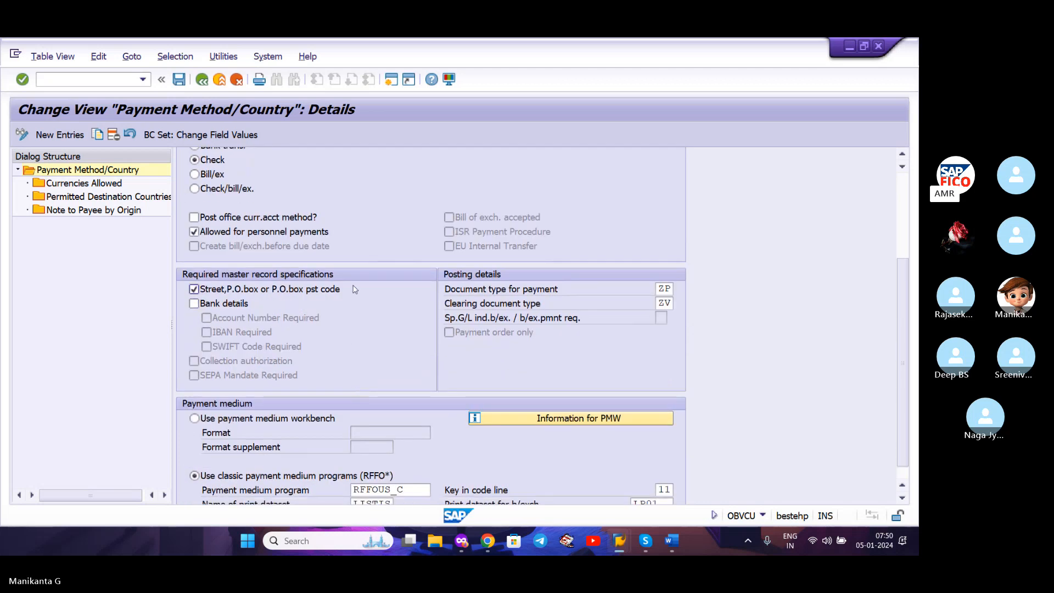
left_click(670, 290)
left_click(670, 302)
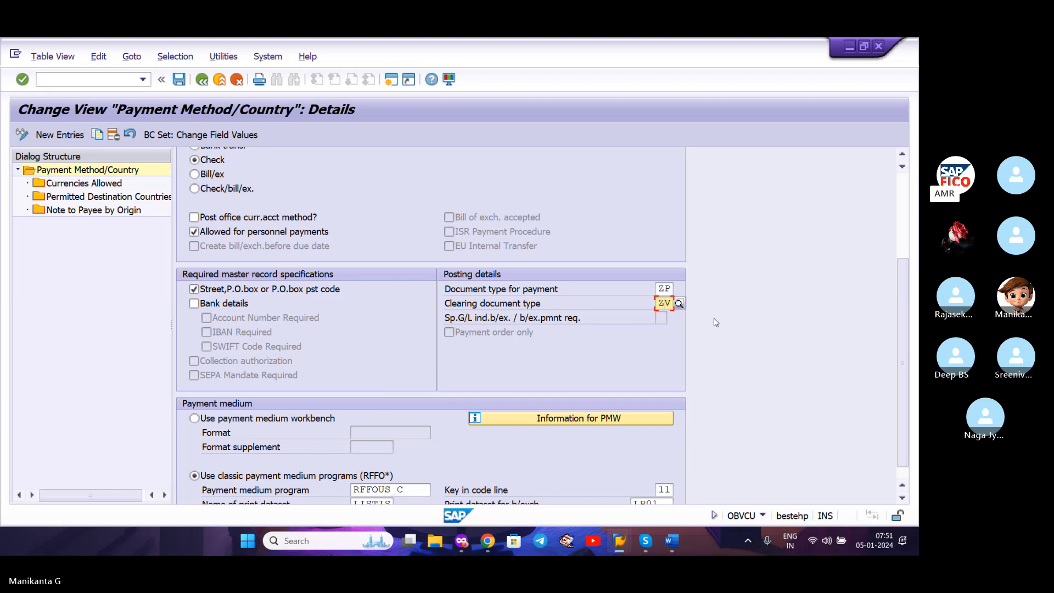
left_click(670, 288)
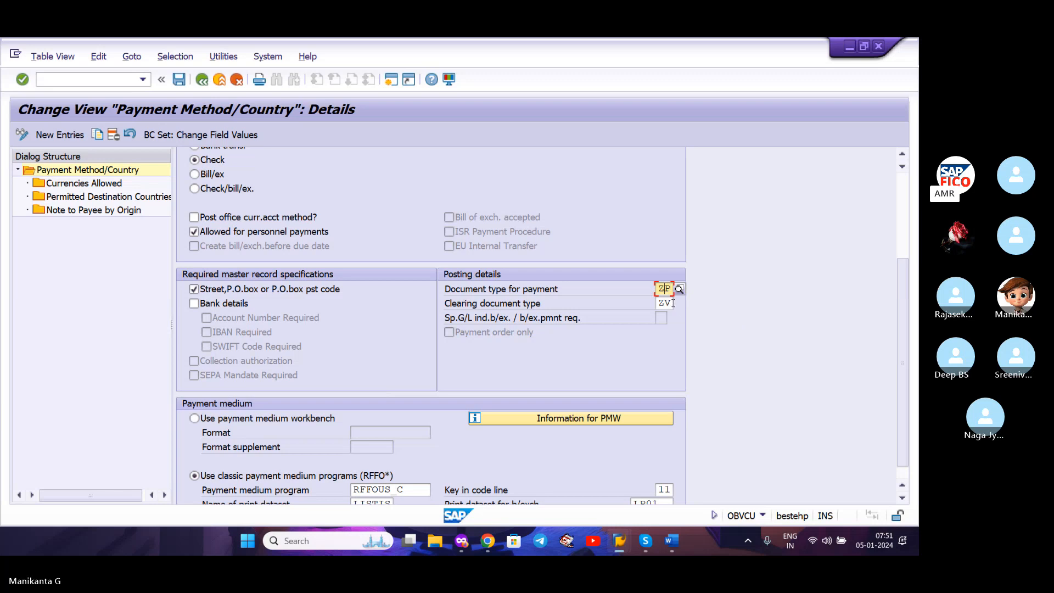
left_click(674, 303)
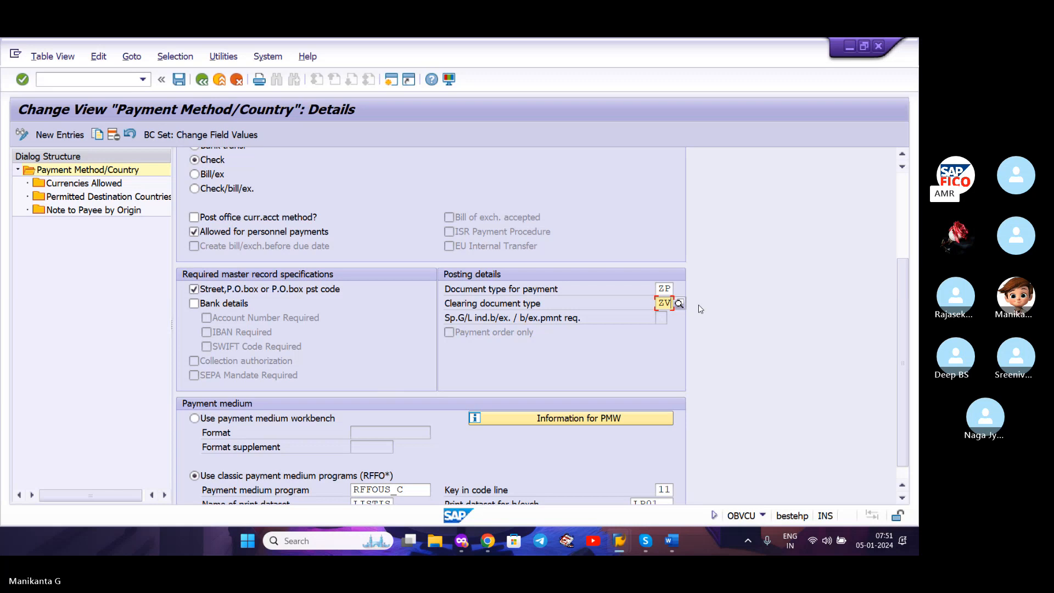
left_click(671, 287)
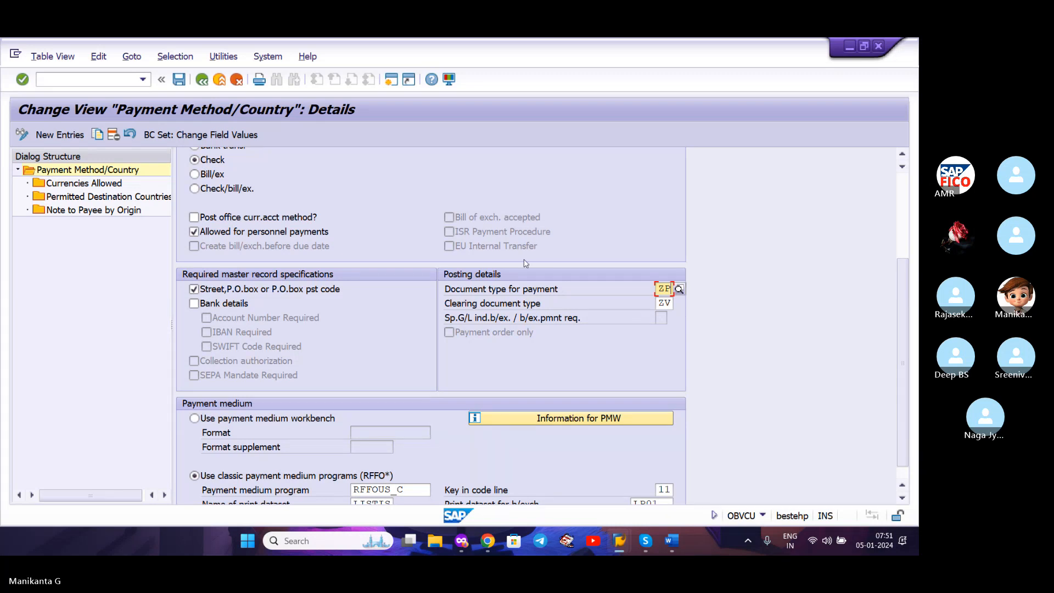
Review the cheque method's general settings and payment medium programs, and return to the payment program customizing overview.
scroll(620, 356, "up", 3)
scroll(622, 359, "up", 1)
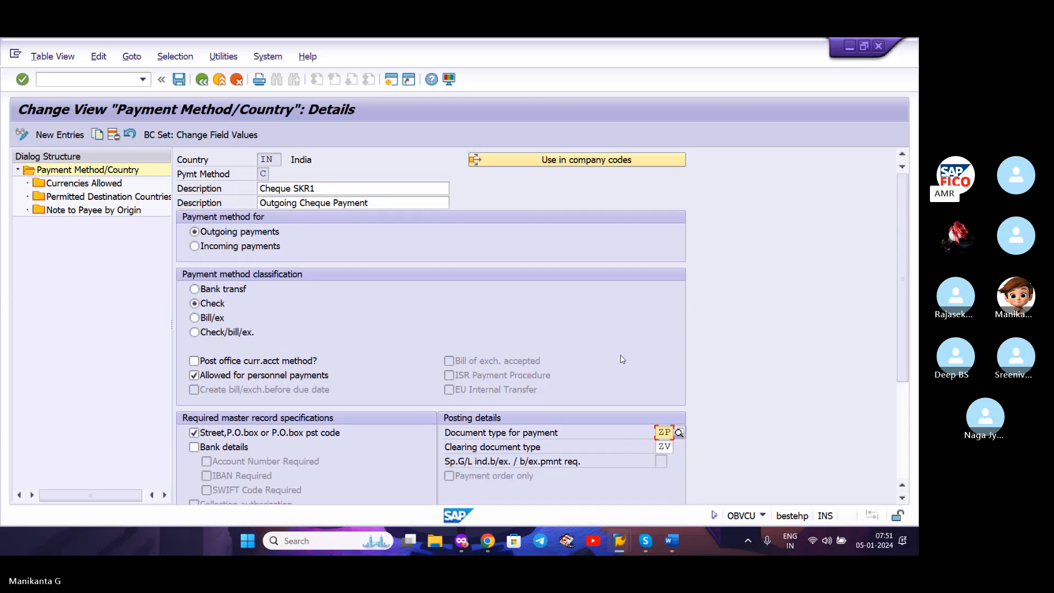
scroll(273, 318, "down", 4)
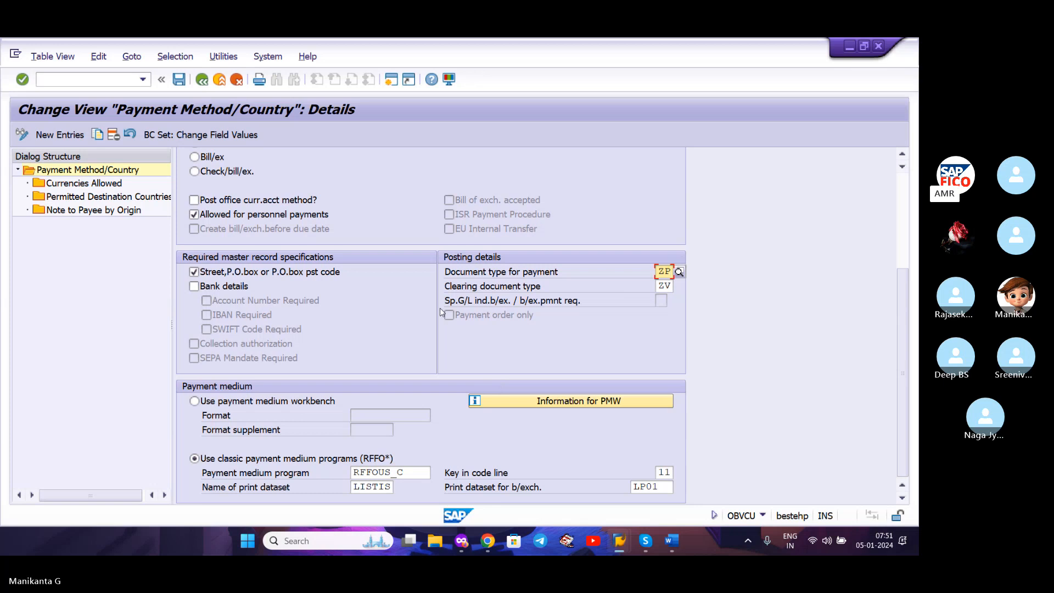
scroll(440, 310, "up", 1)
scroll(440, 308, "up", 5)
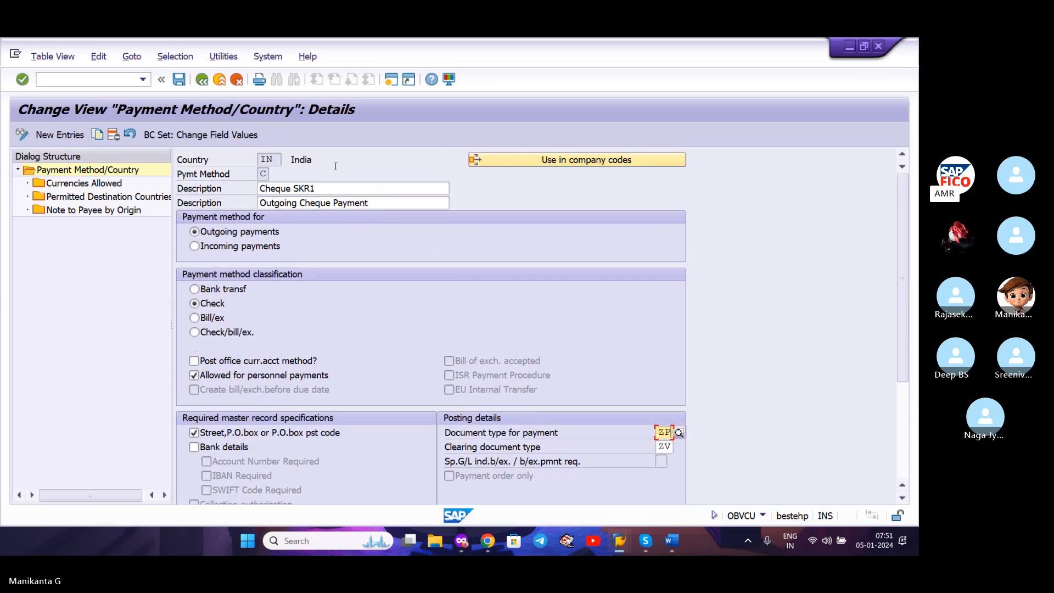
scroll(337, 171, "down", 4)
scroll(337, 171, "up", 1)
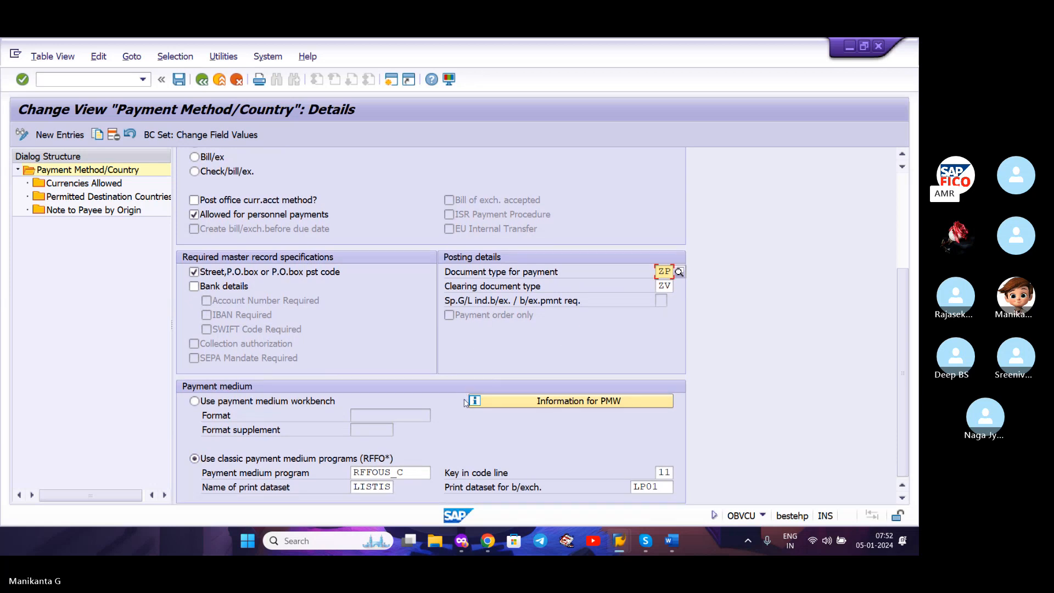
scroll(464, 404, "up", 3)
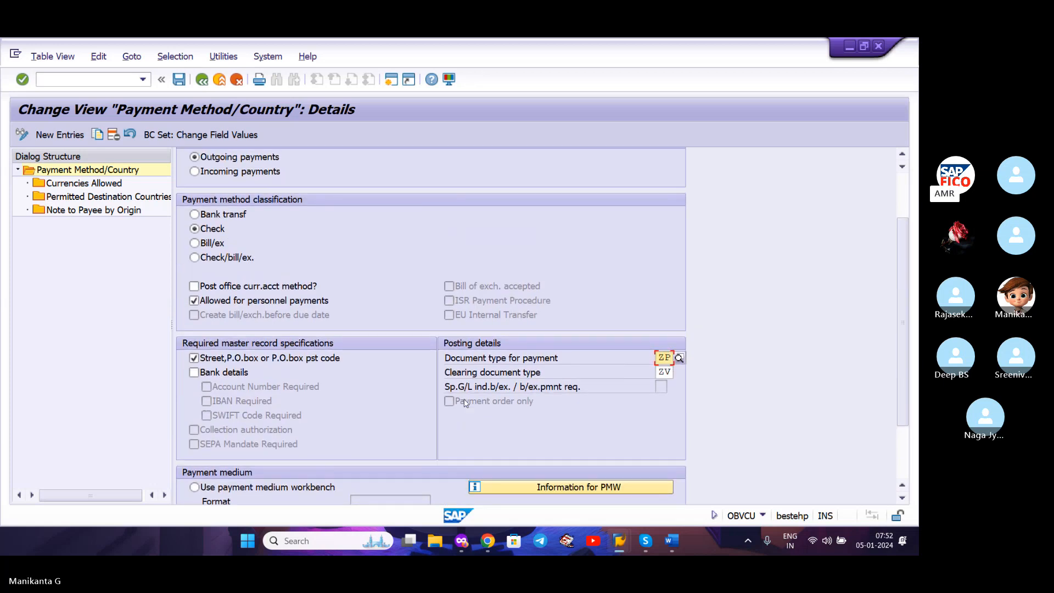
scroll(464, 404, "up", 1)
left_click(203, 83)
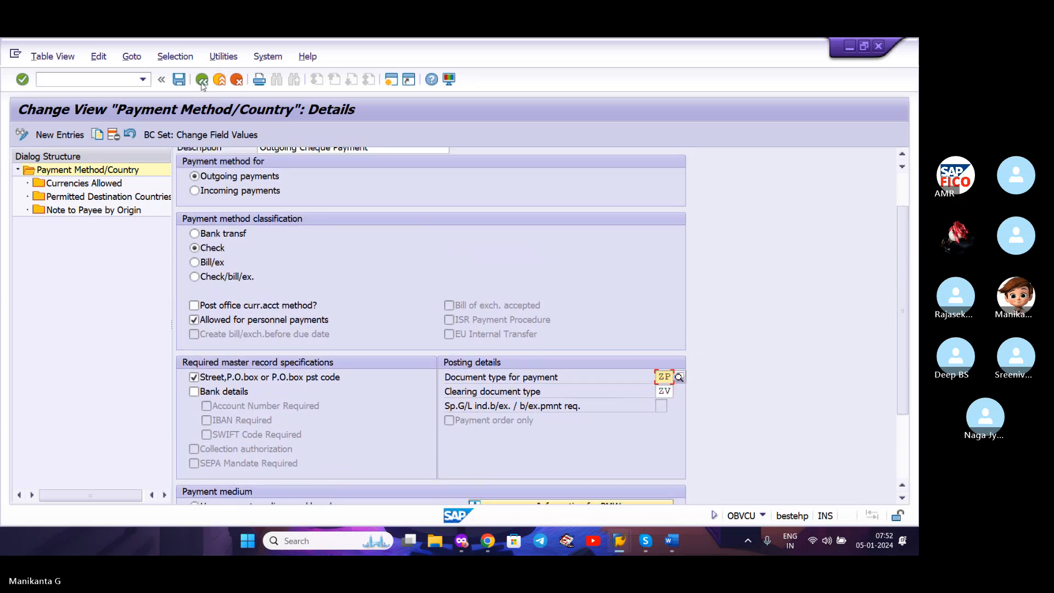
left_click(202, 80)
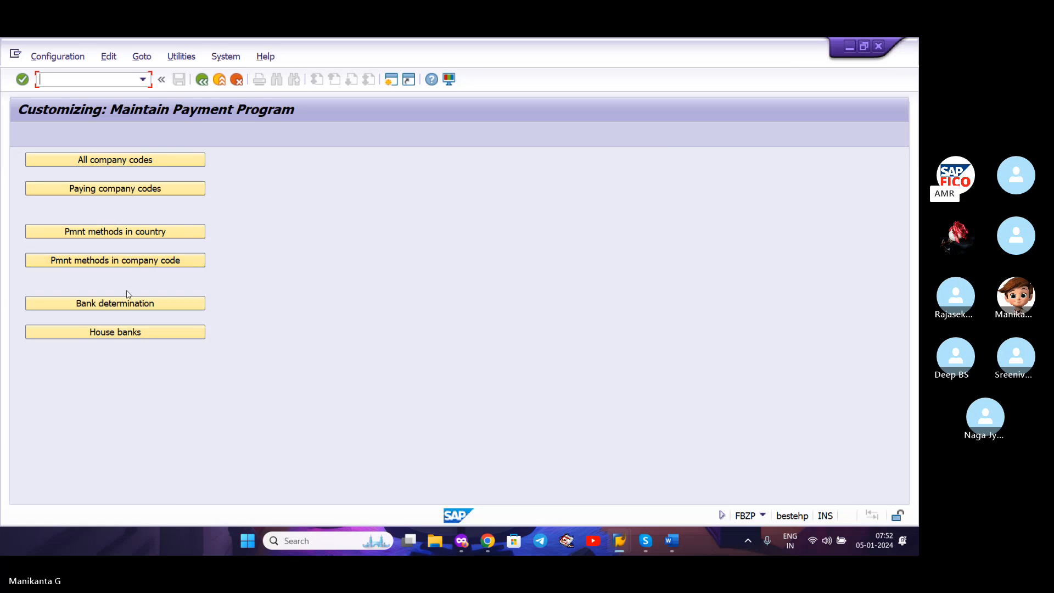
Open the house banks configuration for company code XIAO.
left_click(124, 334)
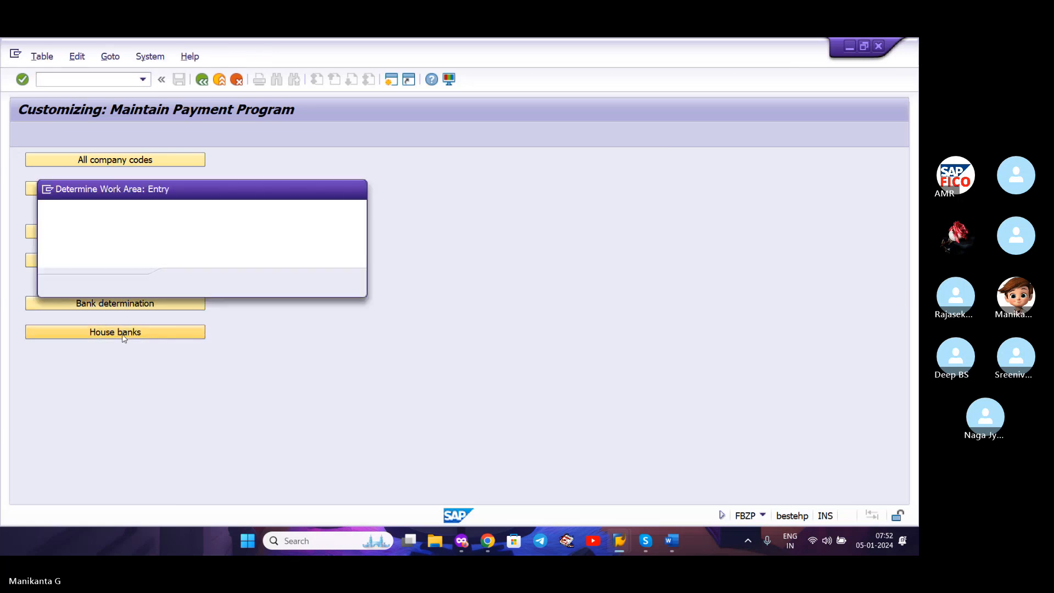
type("XIAO")
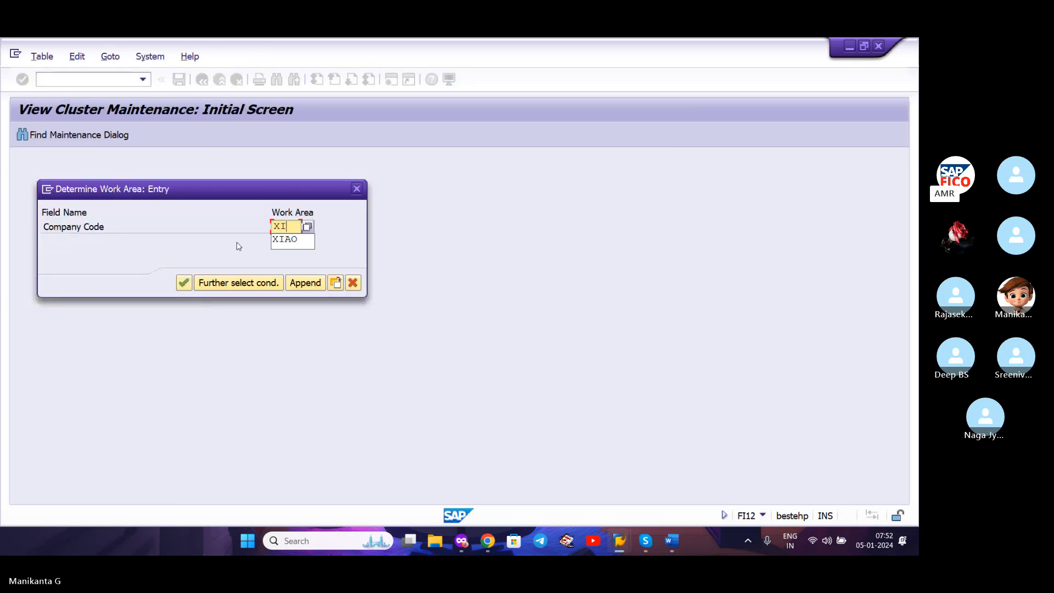
left_click(184, 283)
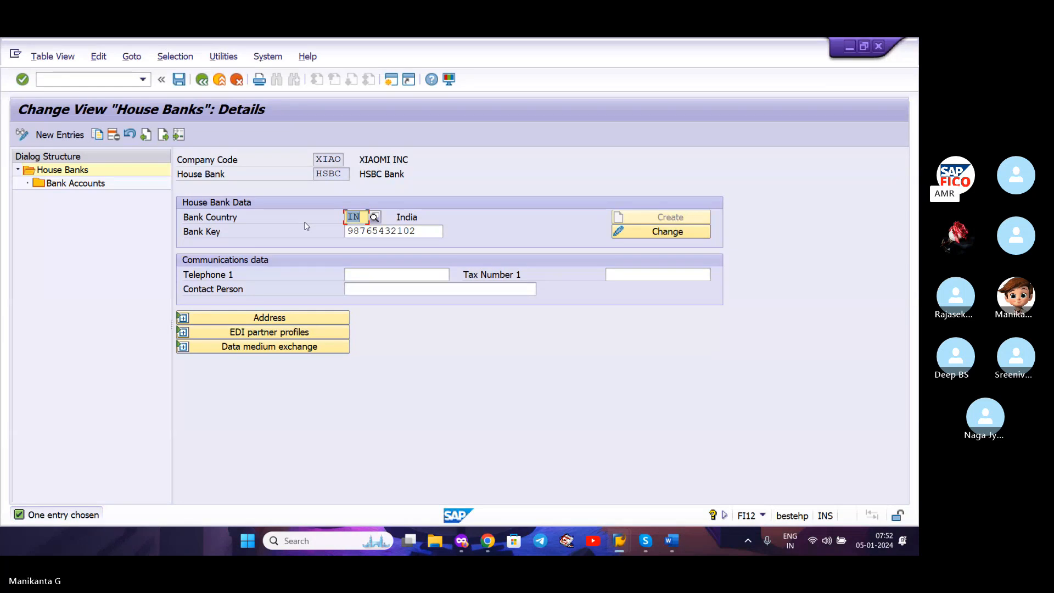
Expand the HSBC house bank's address, examine its address and control data, and return to the payment program customizing overview.
left_click(436, 158)
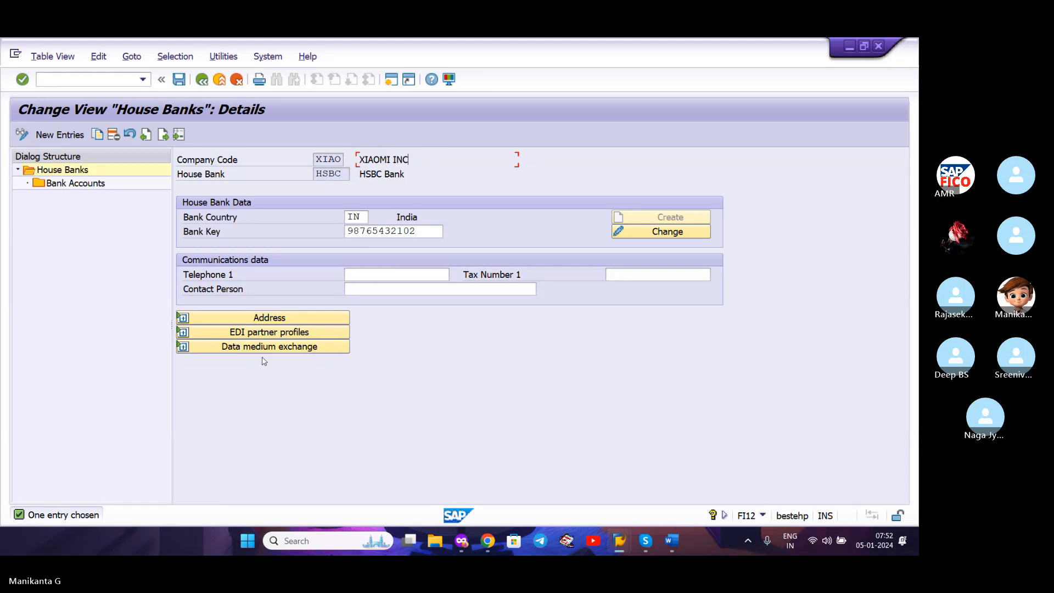
left_click(285, 317)
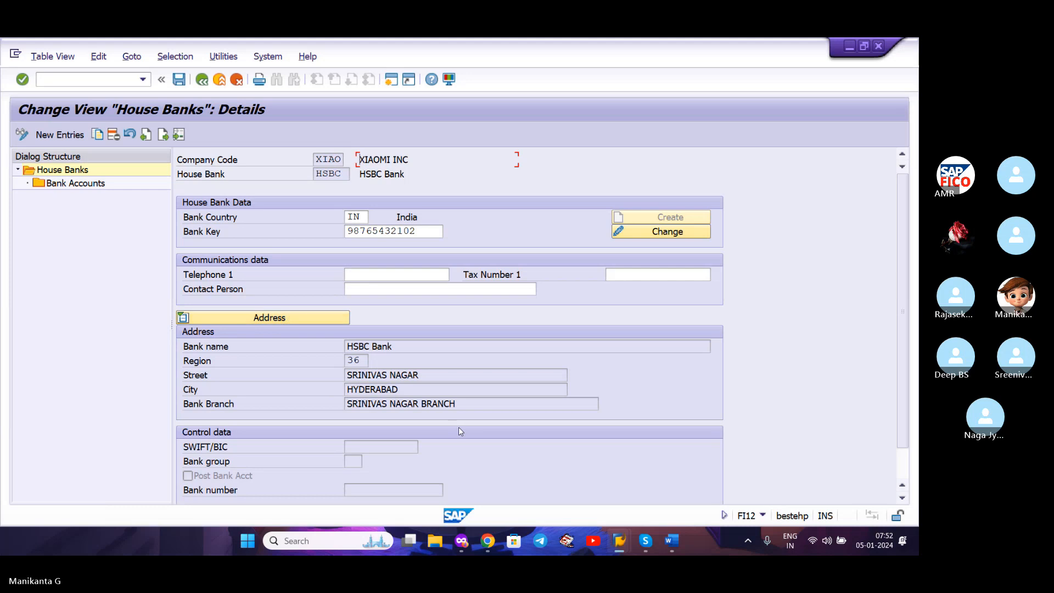
scroll(459, 427, "down", 1)
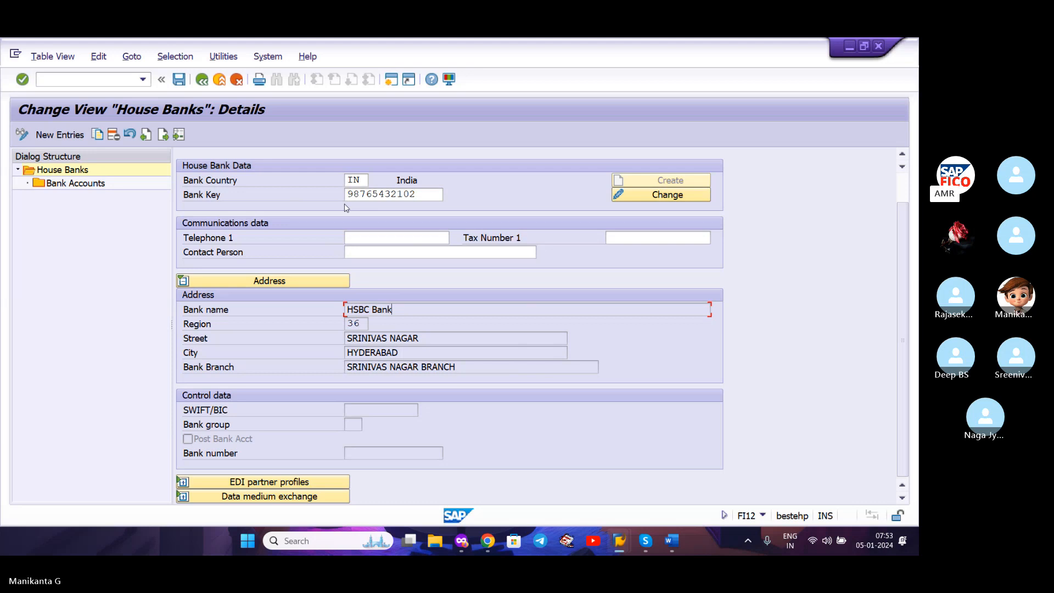
left_click(203, 80)
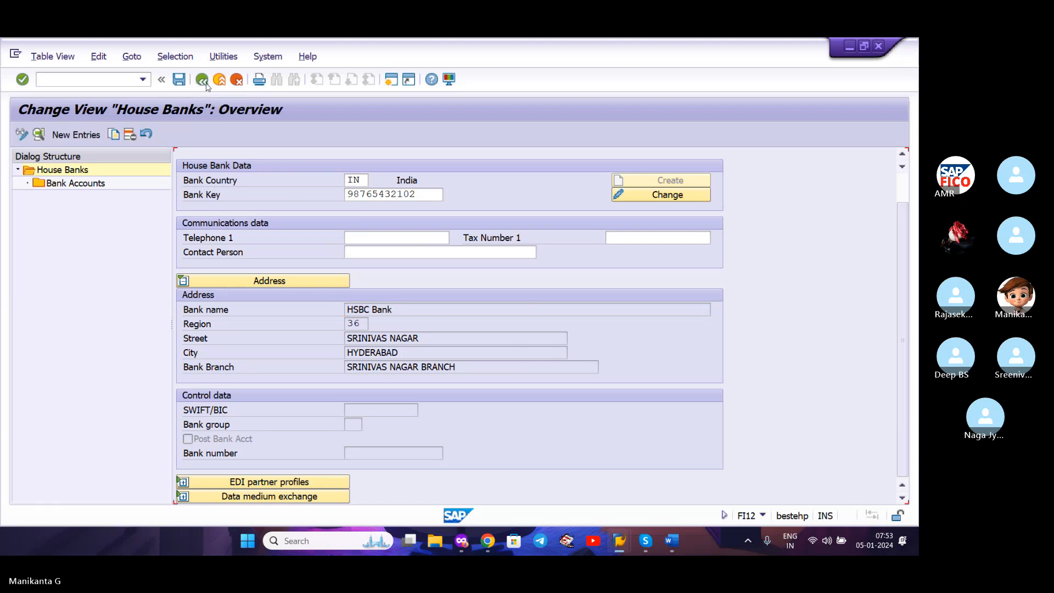
left_click(202, 80)
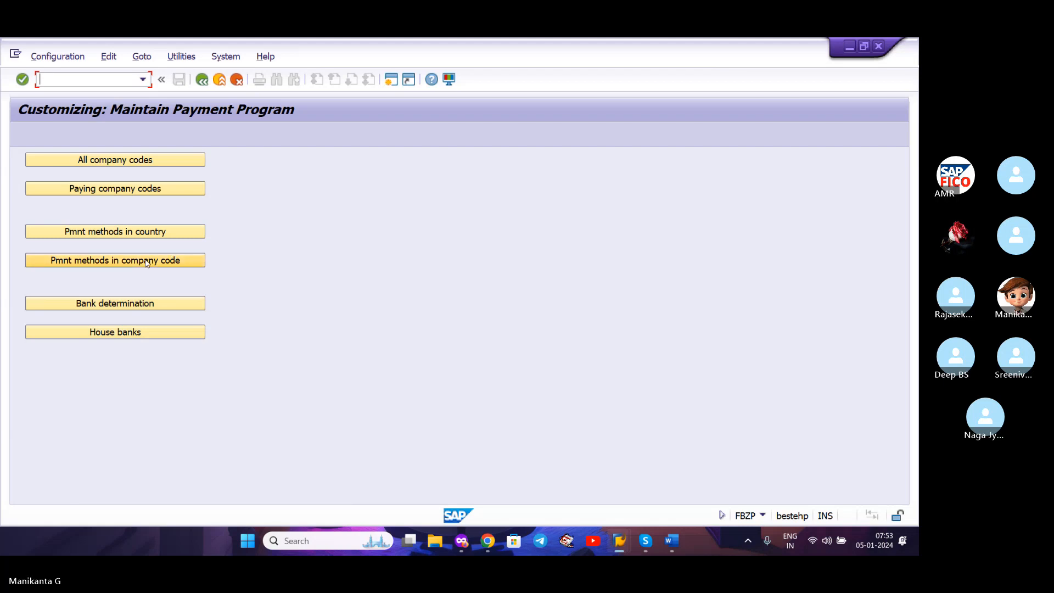
Reopen India's cheque payment method C in the country payment methods and review its classification and posting details.
left_click(148, 236)
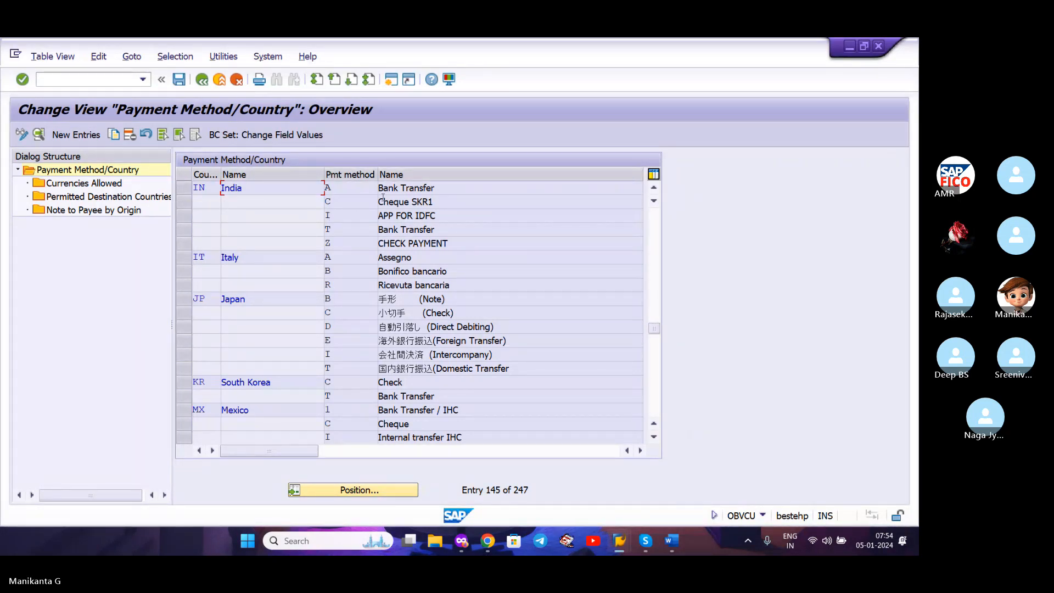
double_click(395, 203)
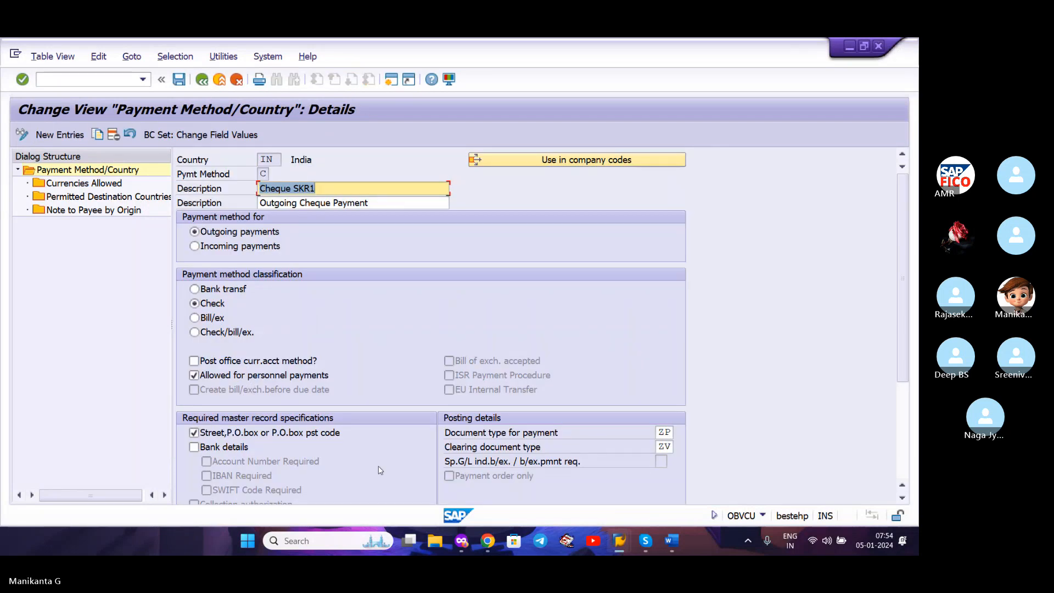
scroll(552, 295, "down", 2)
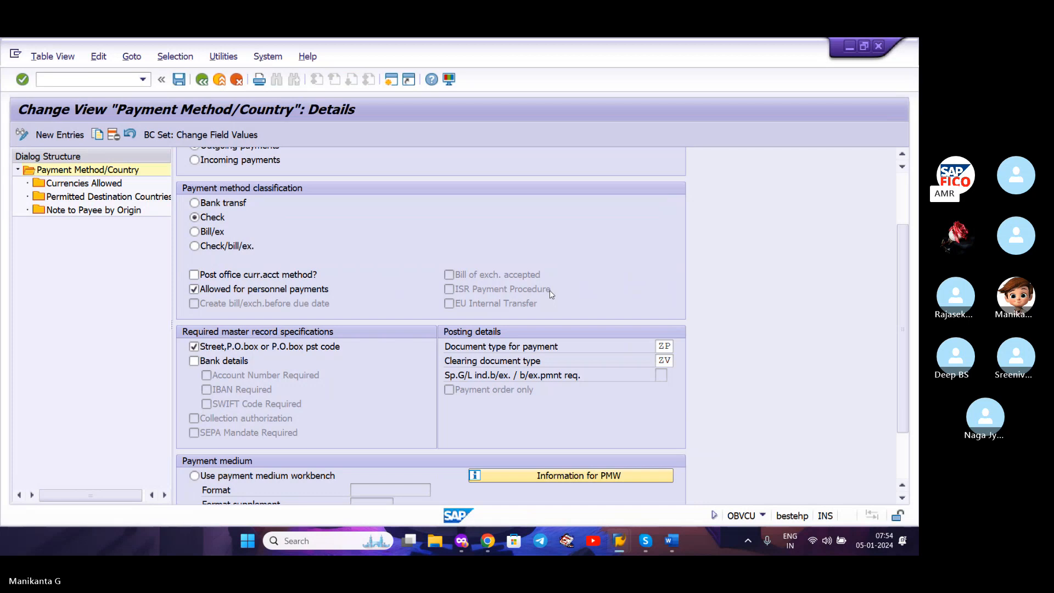
scroll(549, 293, "up", 2)
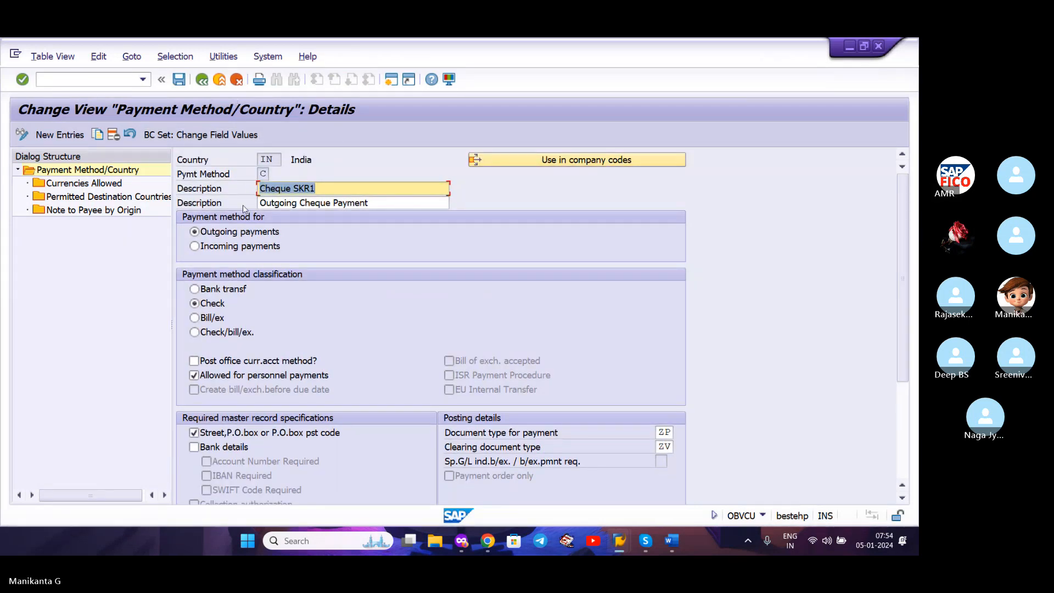
Return to the payment program customizing overview and open company code XIAO's cheque method C in the company code payment methods.
left_click(202, 80)
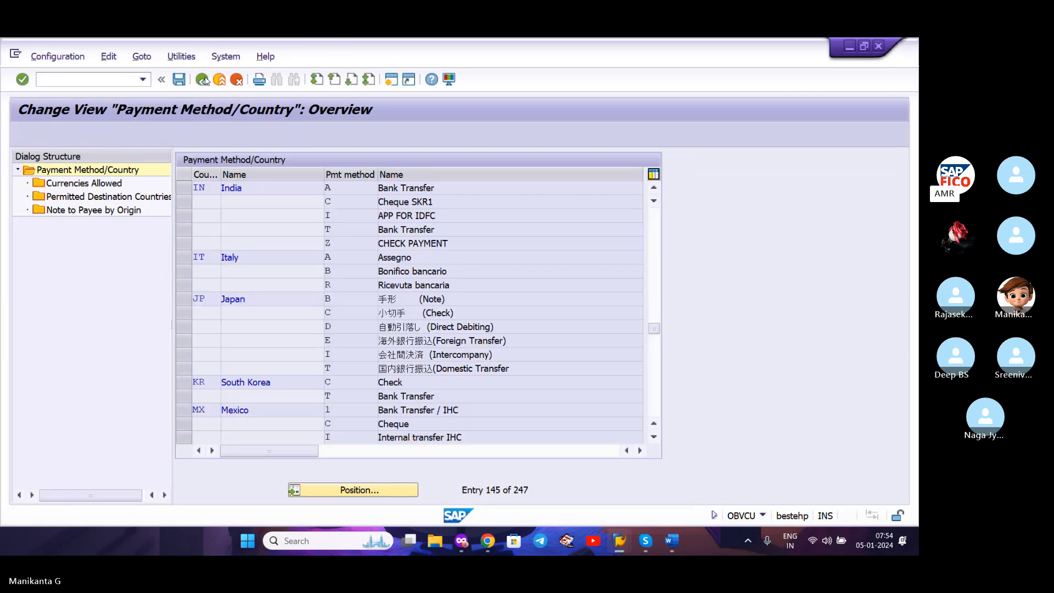
left_click(203, 80)
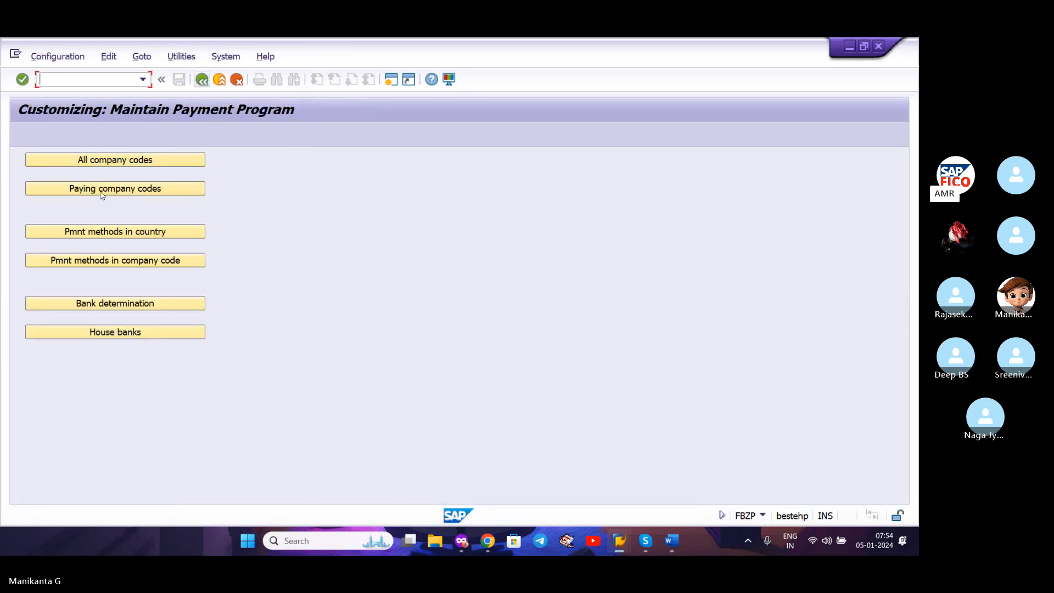
left_click(101, 260)
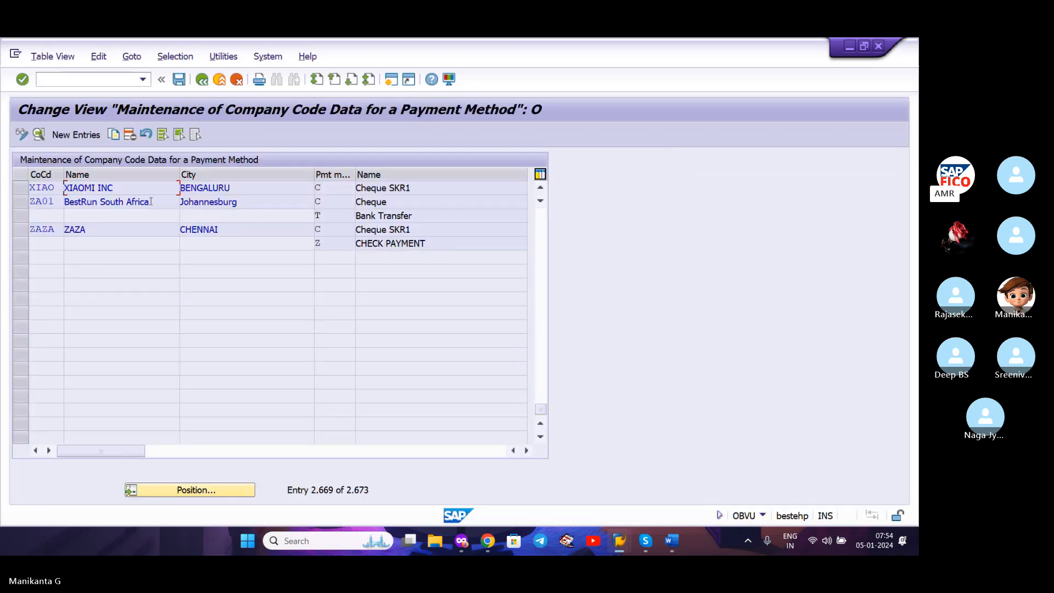
double_click(154, 192)
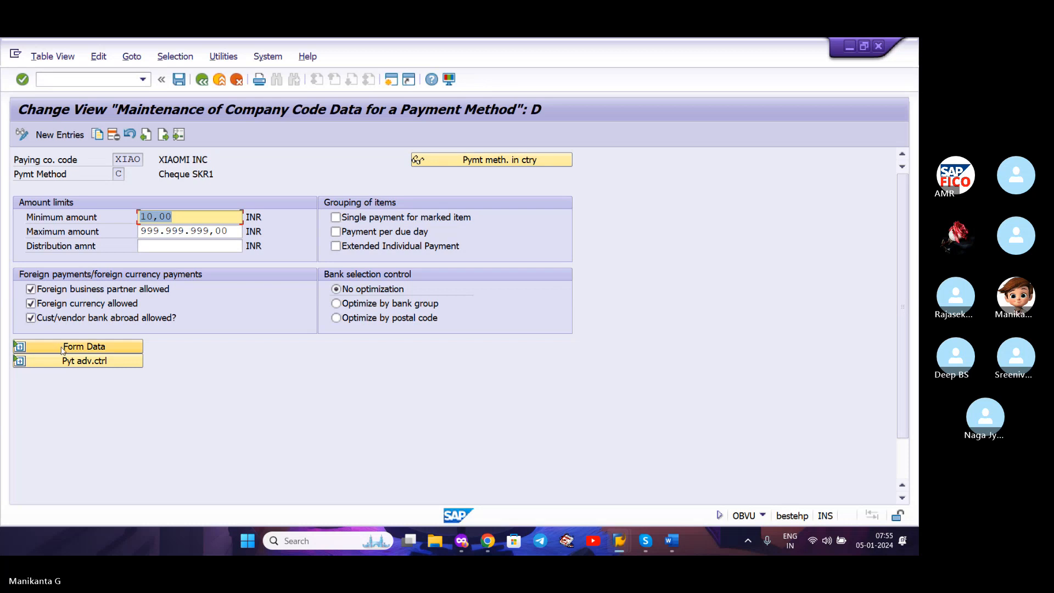
Expand the cheque method's form data and display the payment medium form F110_PRENUM_CHCK.
left_click(106, 349)
scroll(200, 390, "down", 2)
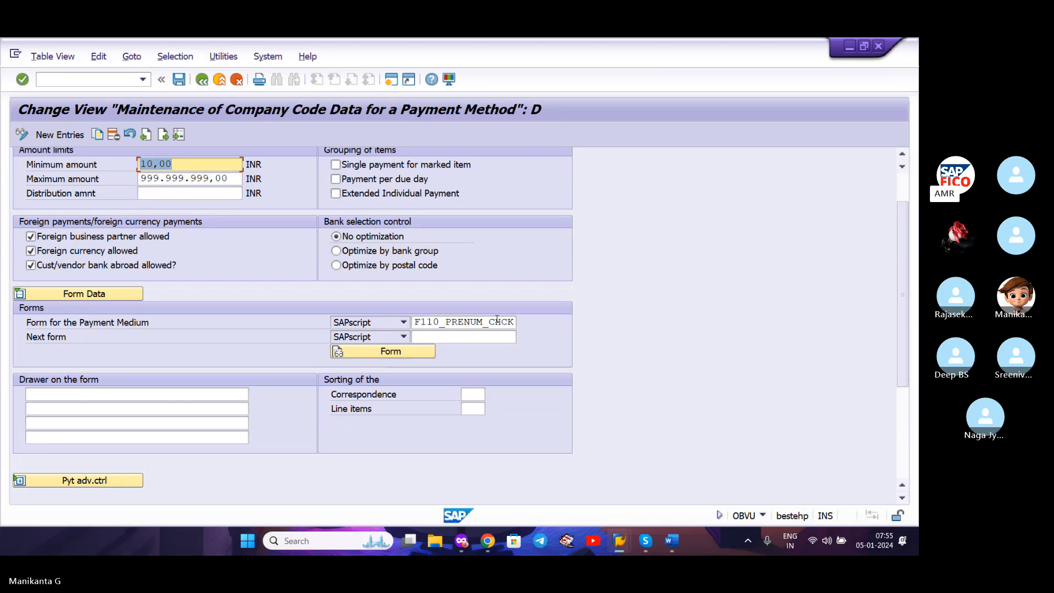
left_click(457, 324)
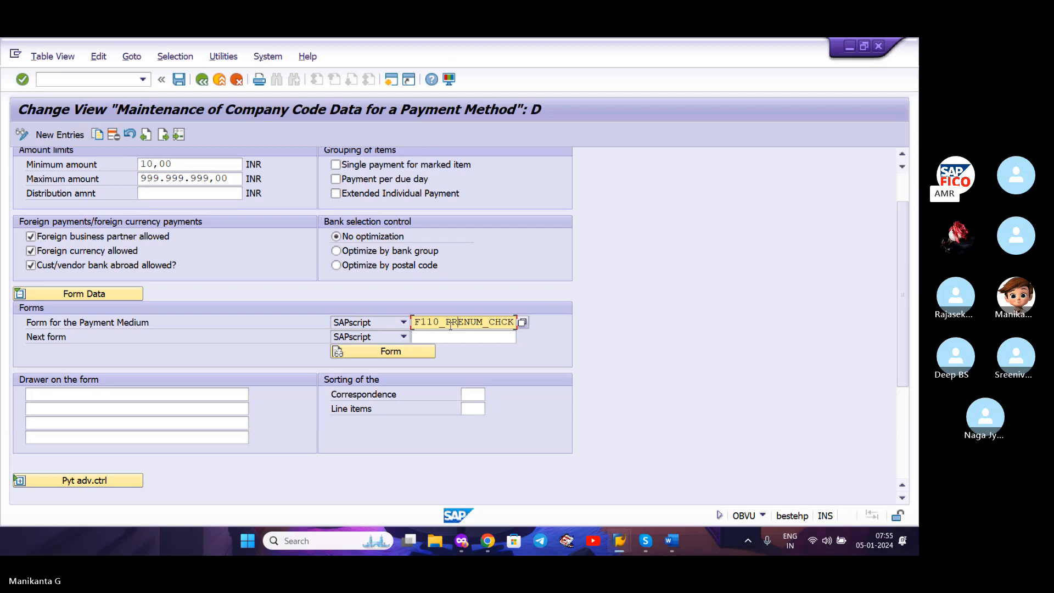
left_click(413, 351)
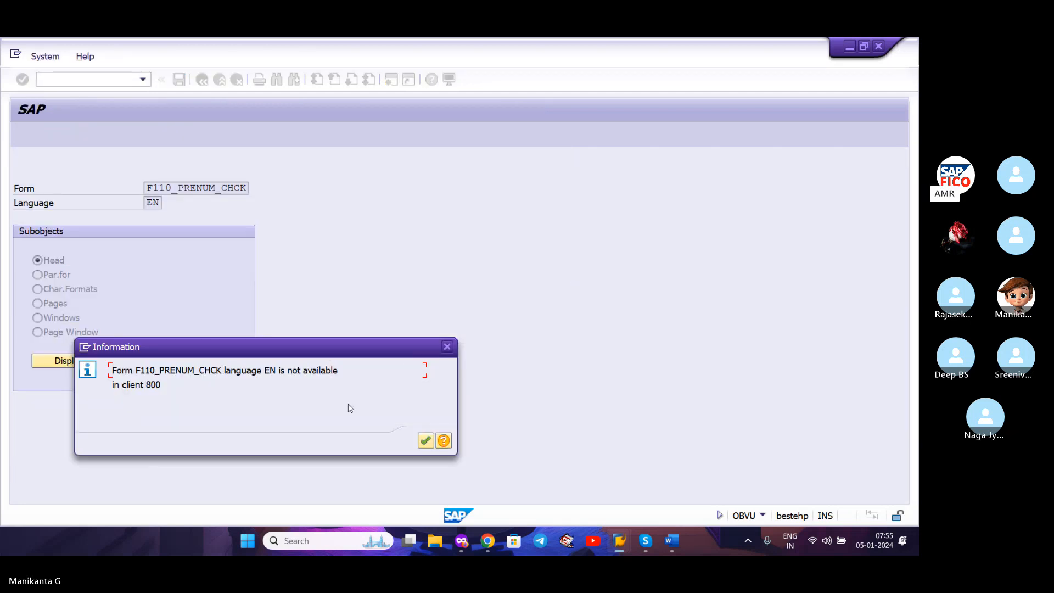
left_click(425, 442)
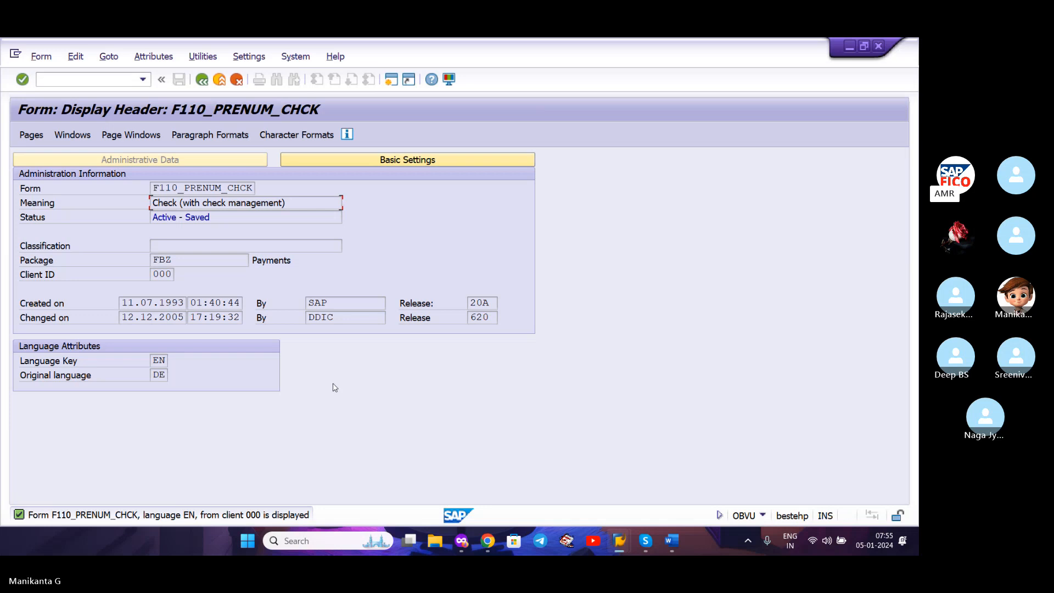
Run a printing test of the cheque form with output device LP01 and examine its print preview.
left_click(204, 59)
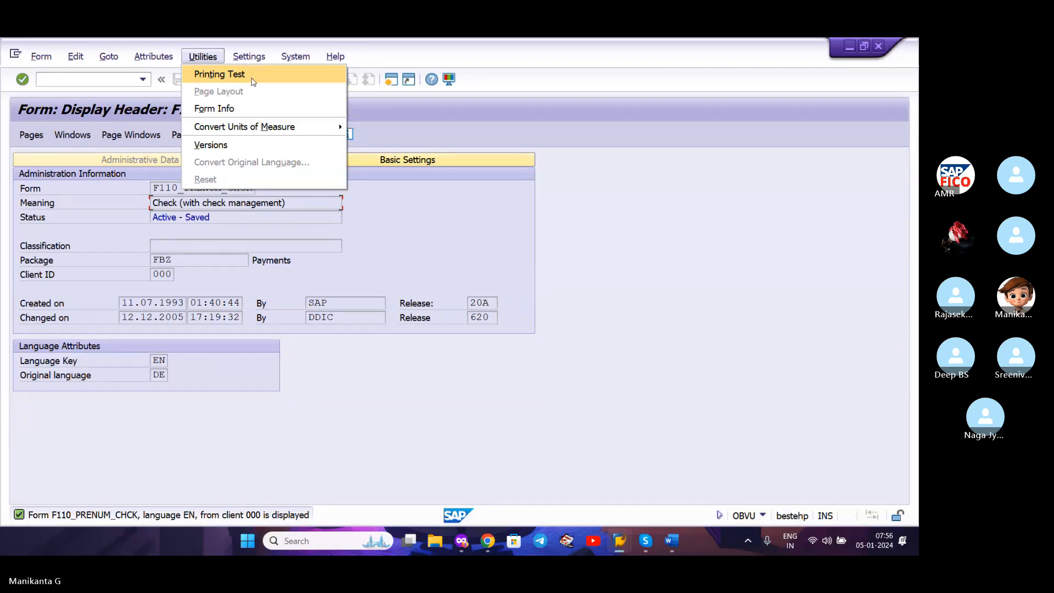
left_click(253, 82)
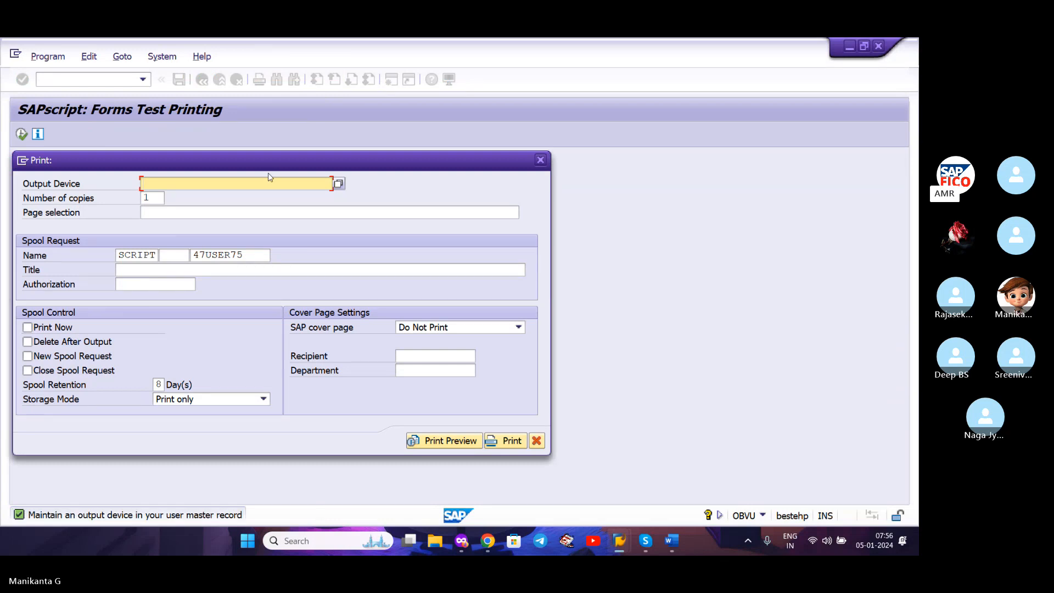
type("LP01")
left_click(440, 443)
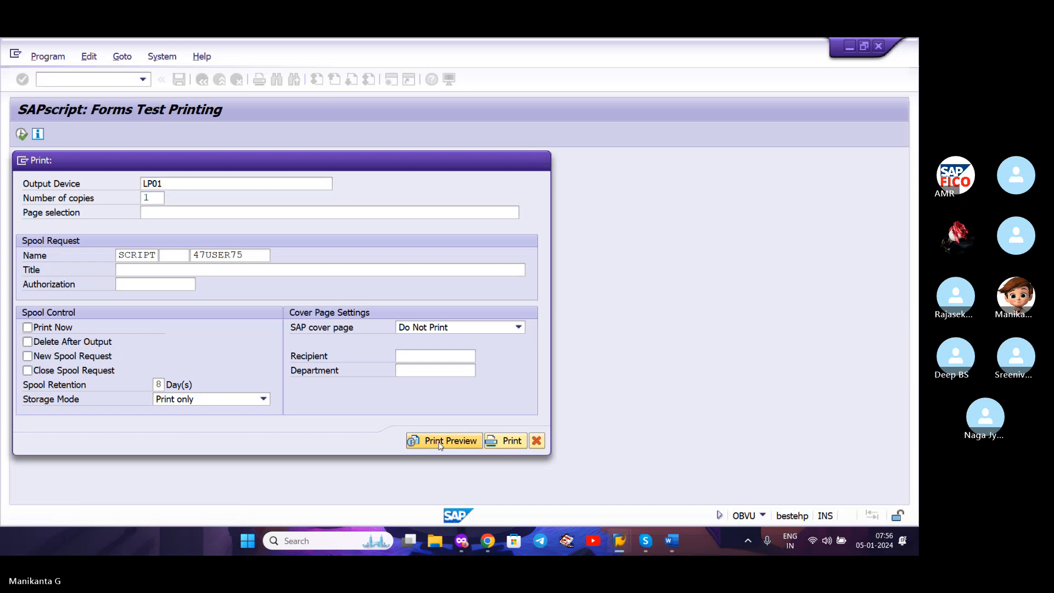
scroll(287, 295, "down", 3)
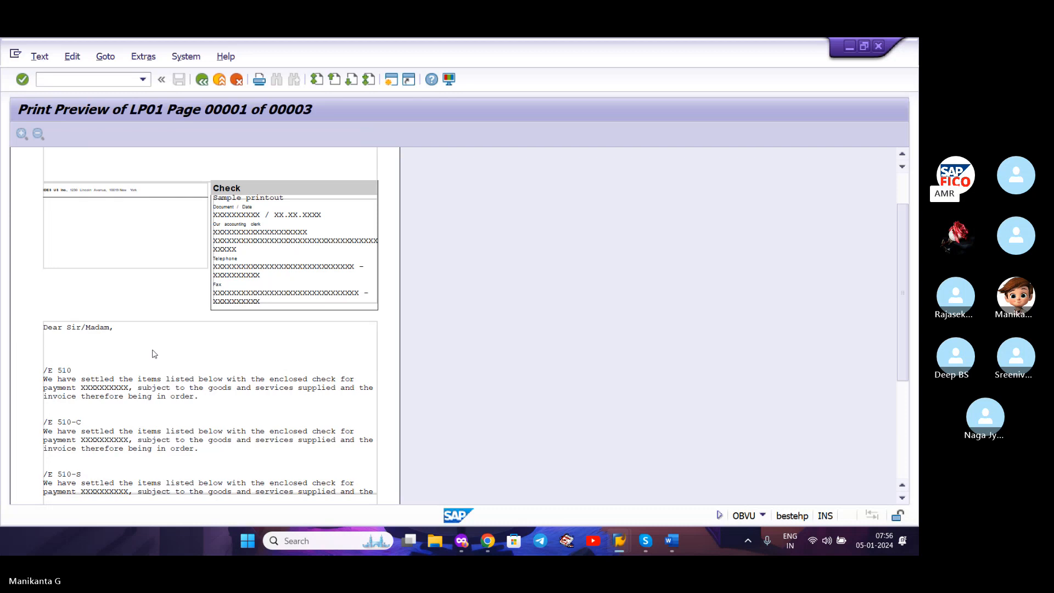
scroll(154, 354, "down", 1)
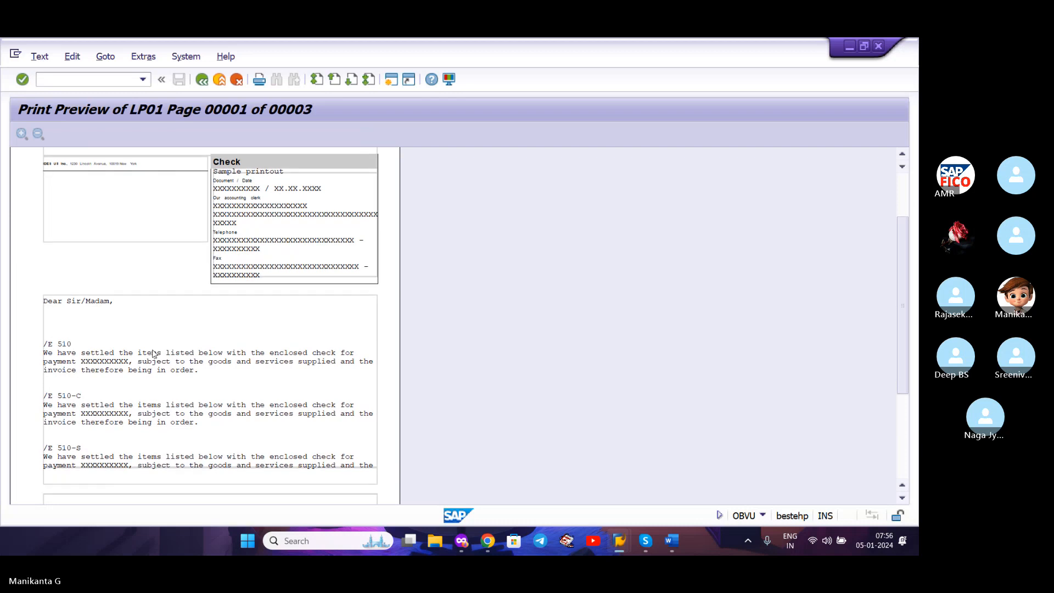
scroll(155, 353, "down", 5)
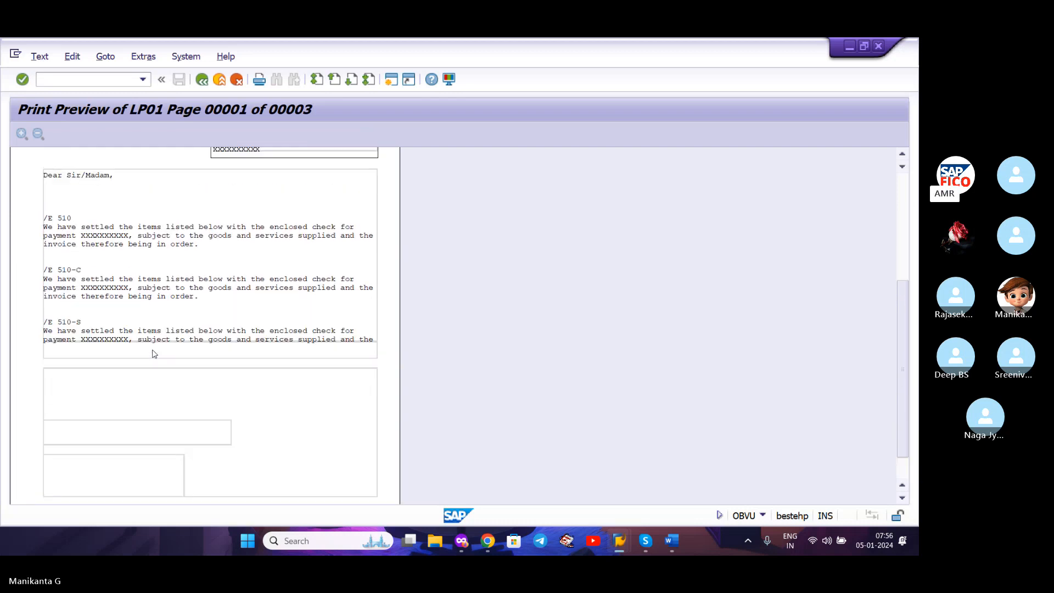
scroll(155, 354, "up", 3)
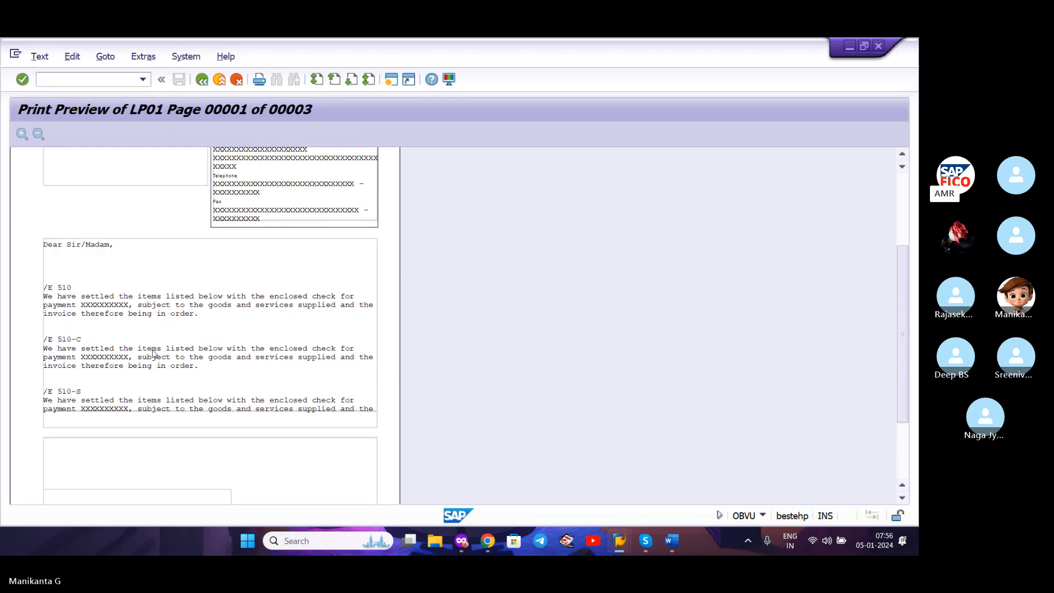
Leave the print preview, cheque form and company code payment methods, returning to the payment program customizing overview.
left_click(202, 81)
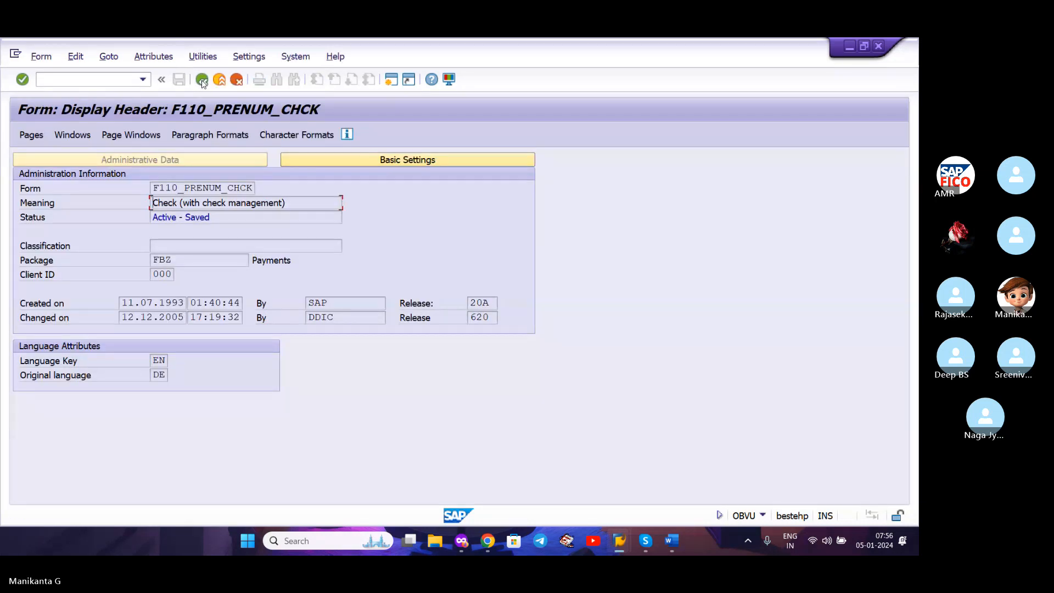
left_click(202, 81)
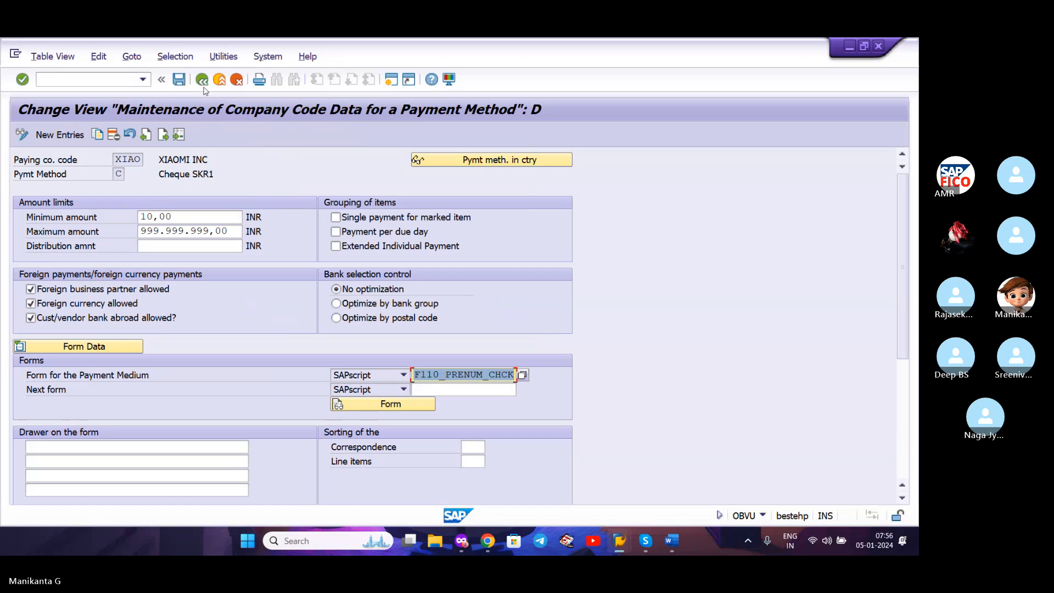
left_click(203, 82)
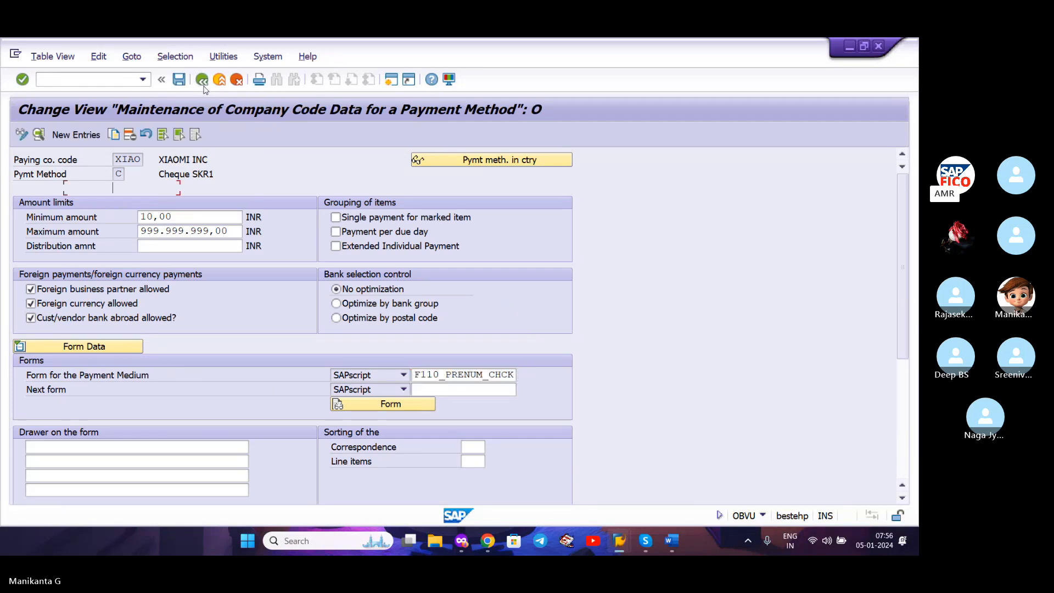
left_click(202, 82)
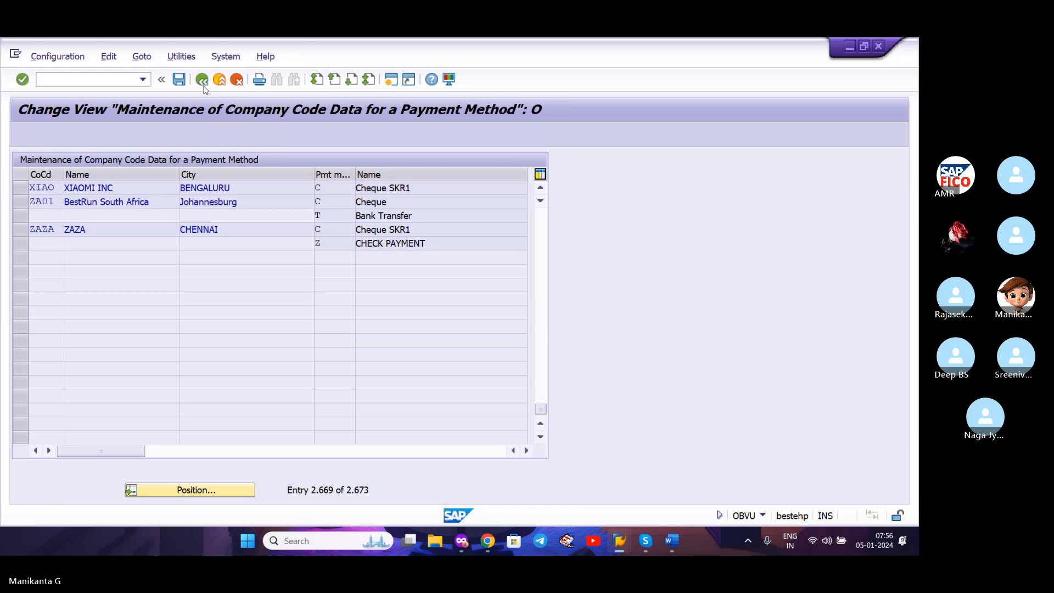
Open the bank determination configuration and position the bank selection list at paying company code XIAO.
left_click(130, 303)
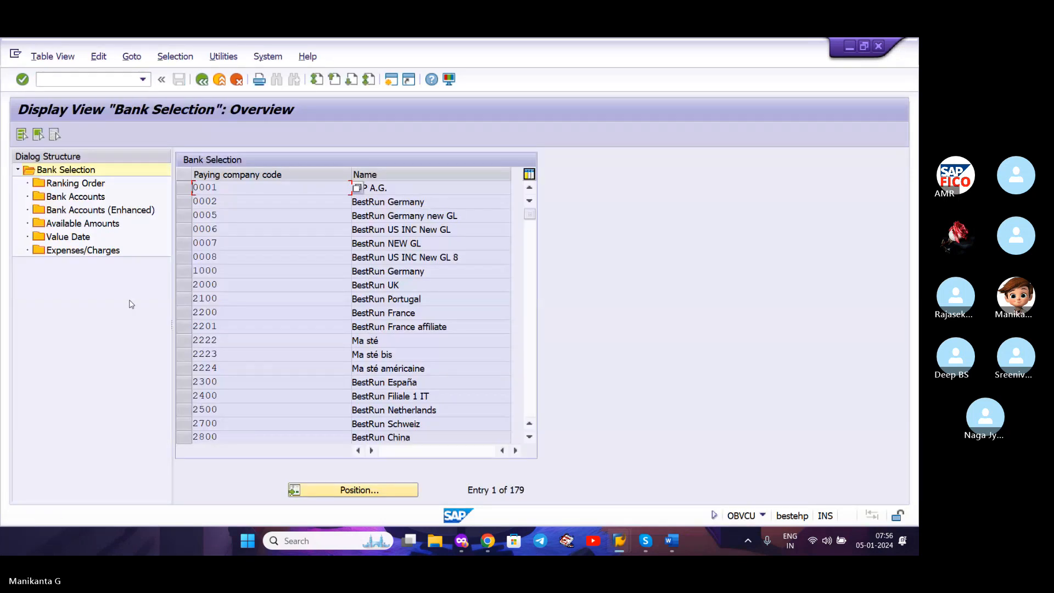
left_click(367, 488)
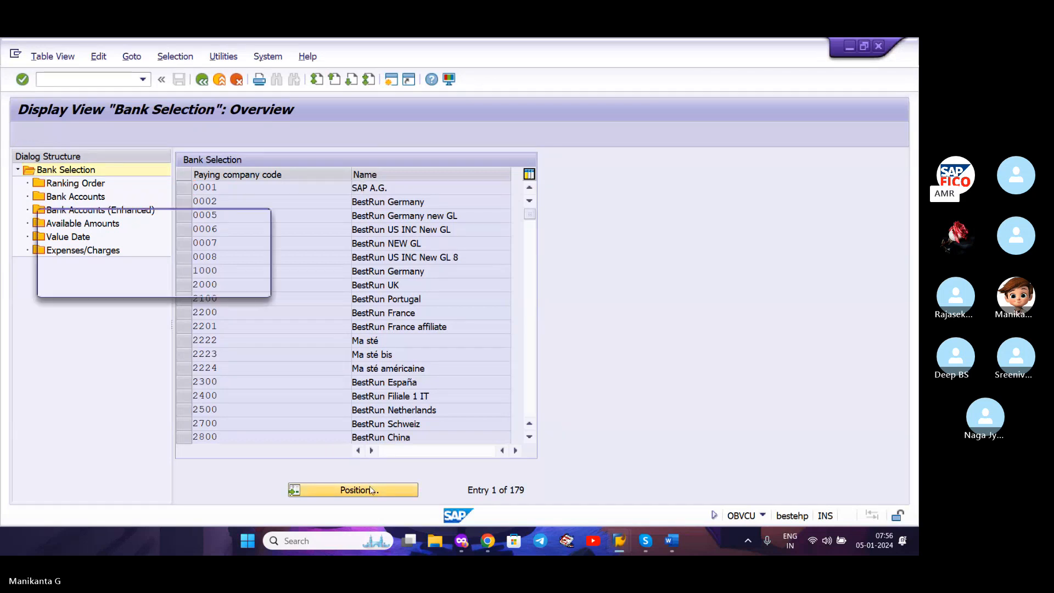
type("2100")
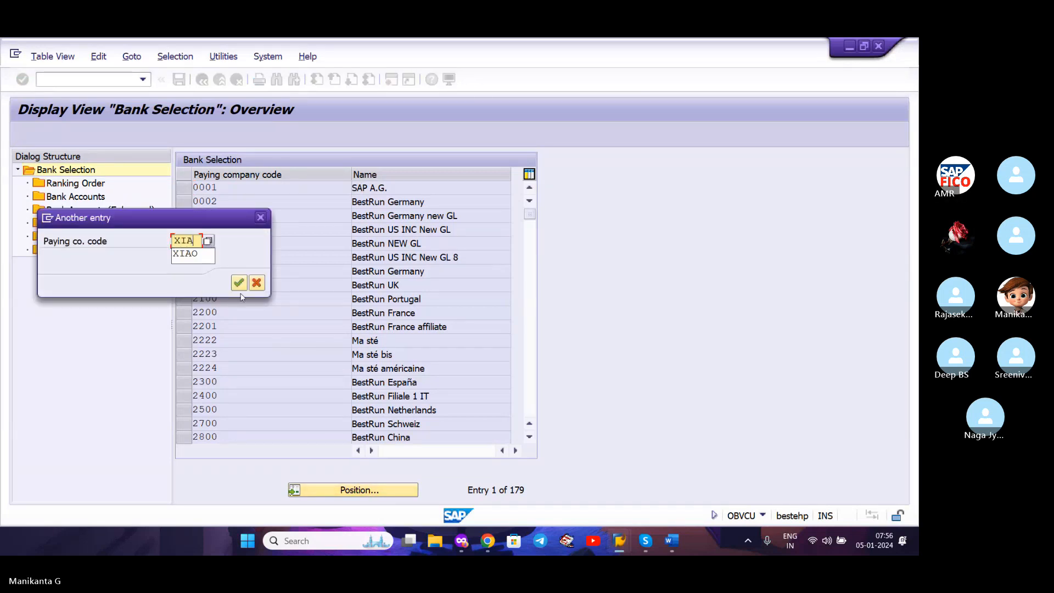
key("Return")
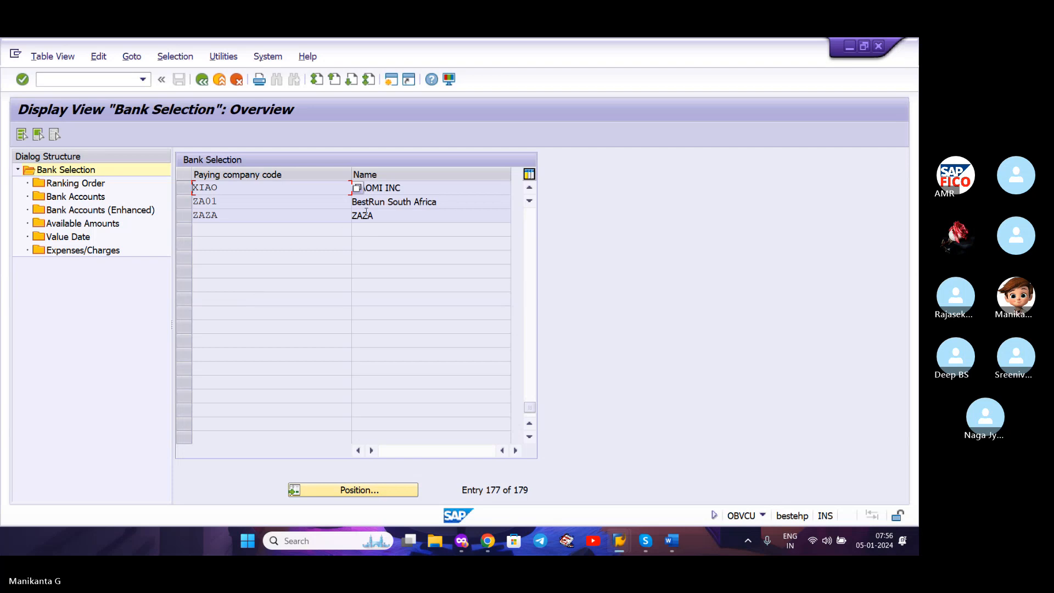
Select paying company code XIAO and review the payment method, ranking and house bank in its ranking order.
left_click(402, 189)
double_click(402, 190)
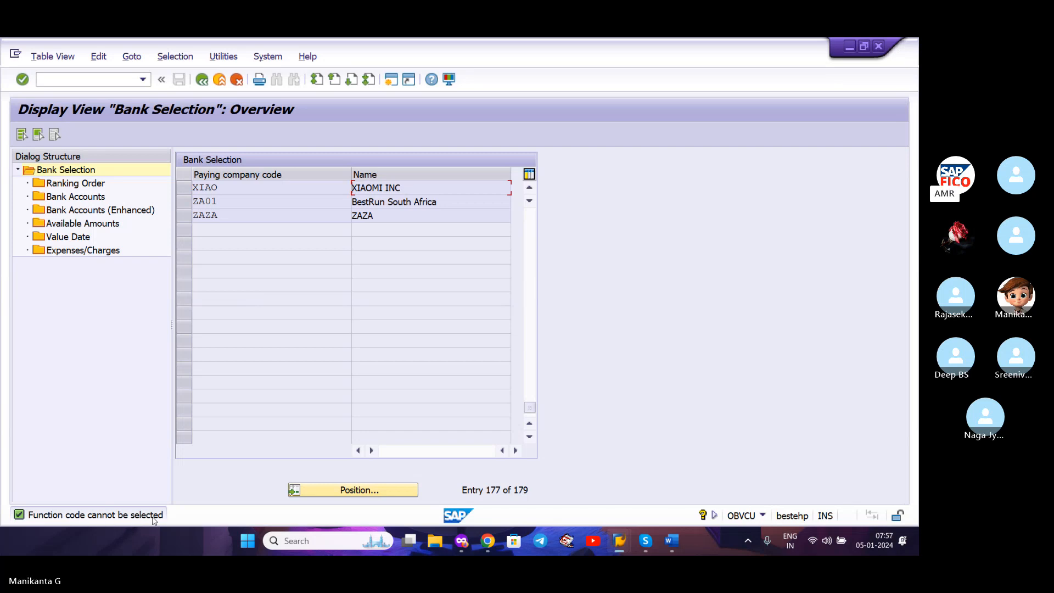
left_click(183, 188)
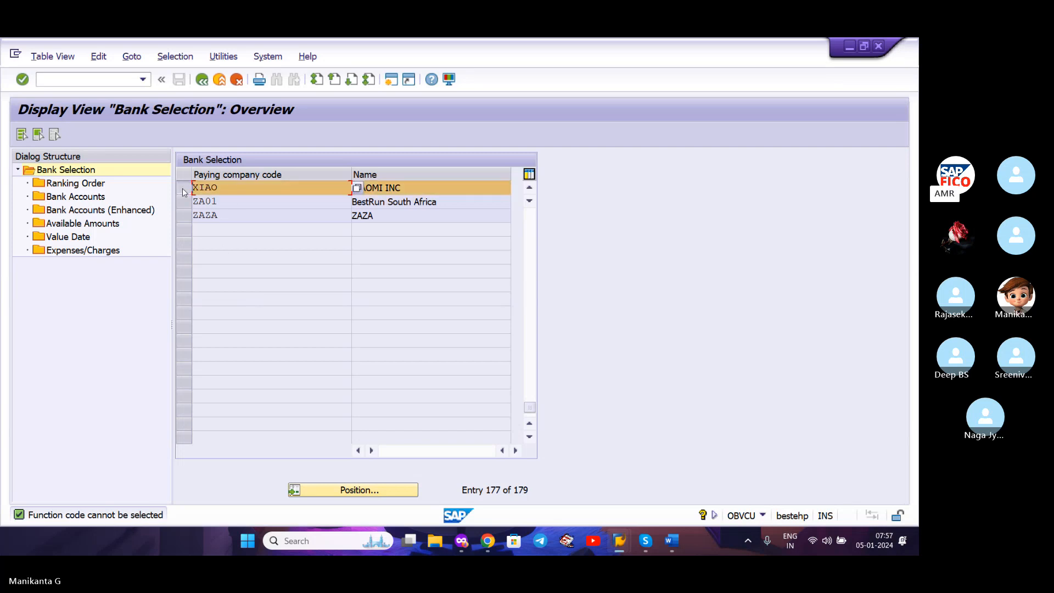
double_click(226, 192)
double_click(81, 183)
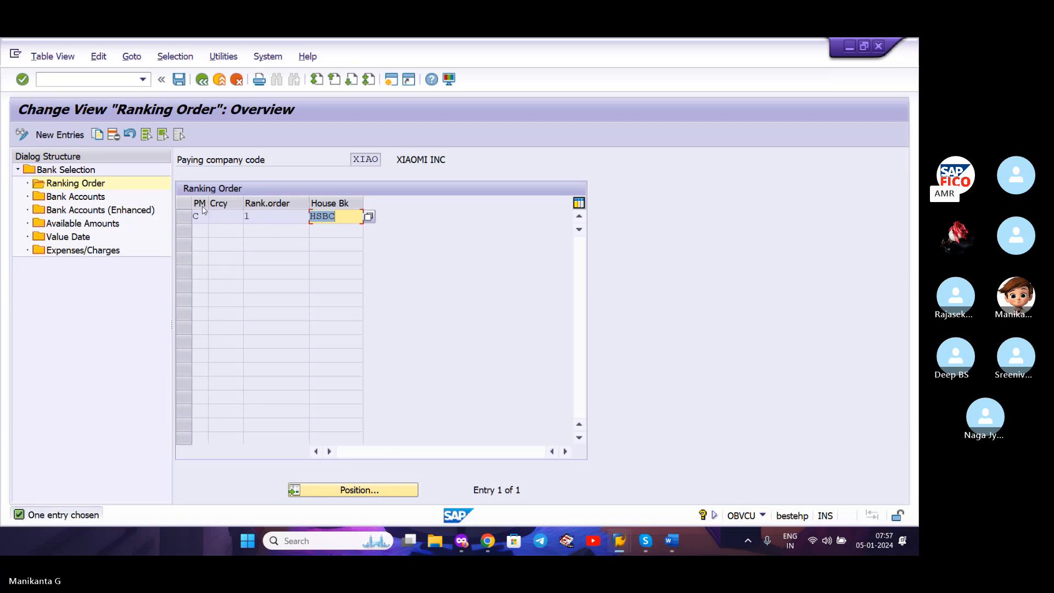
left_click(196, 217)
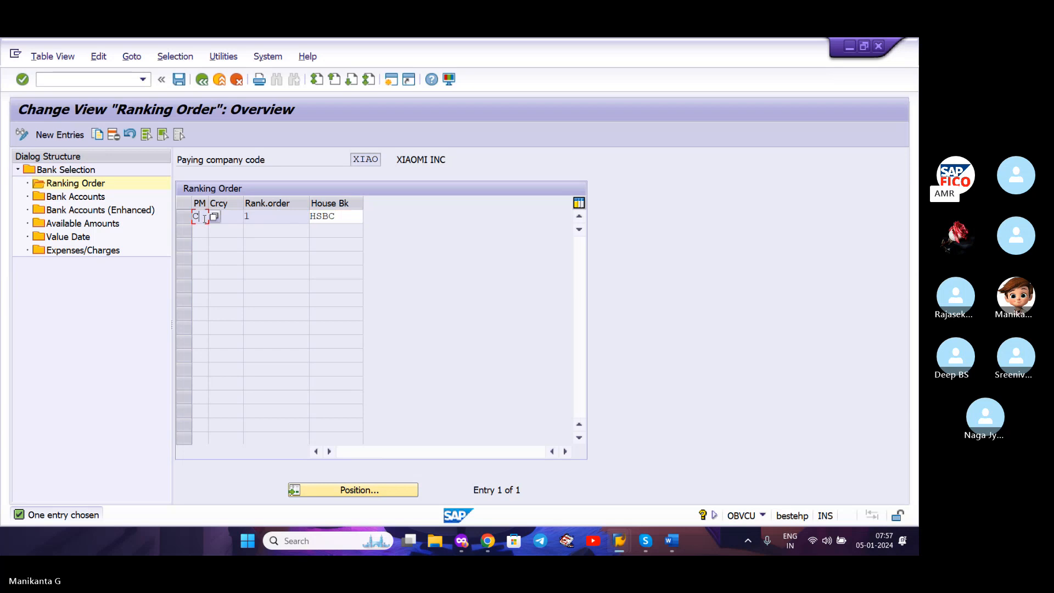
left_click(290, 212)
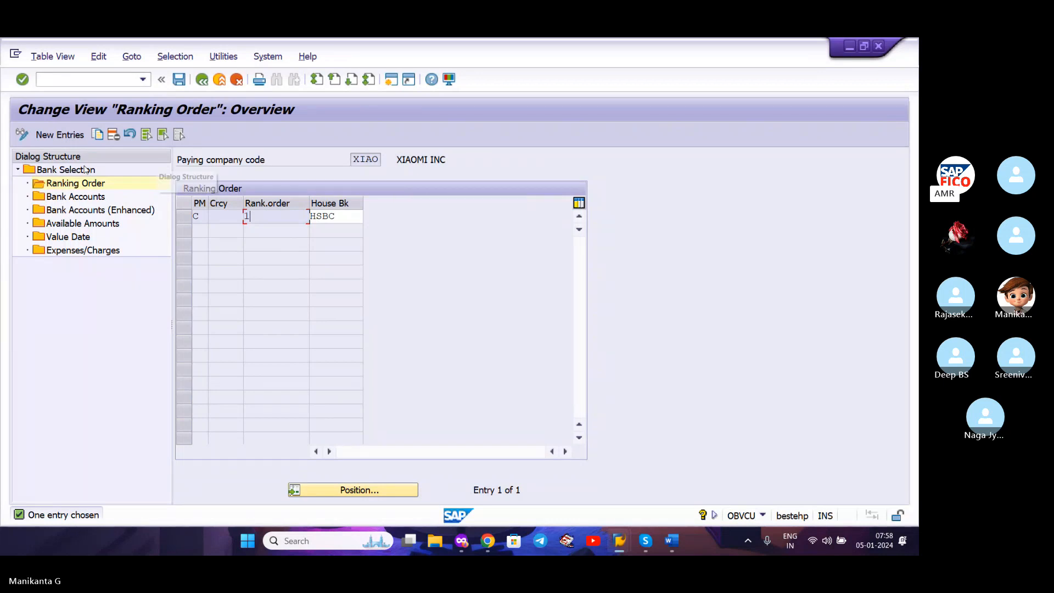
Review XIAO's bank accounts for bank determination and the available amounts of its HSBC house bank.
double_click(80, 198)
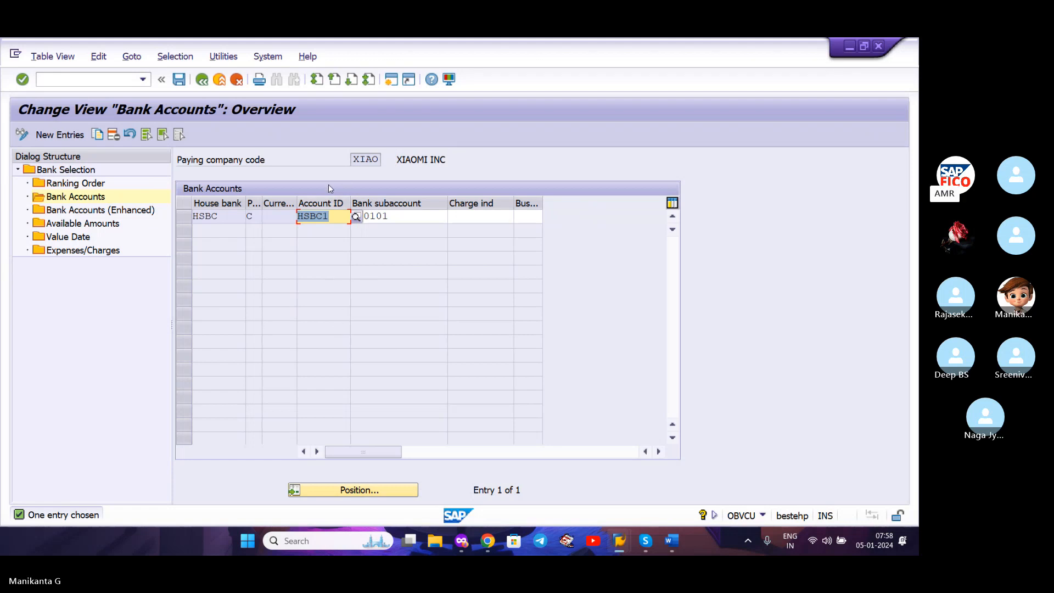
double_click(104, 224)
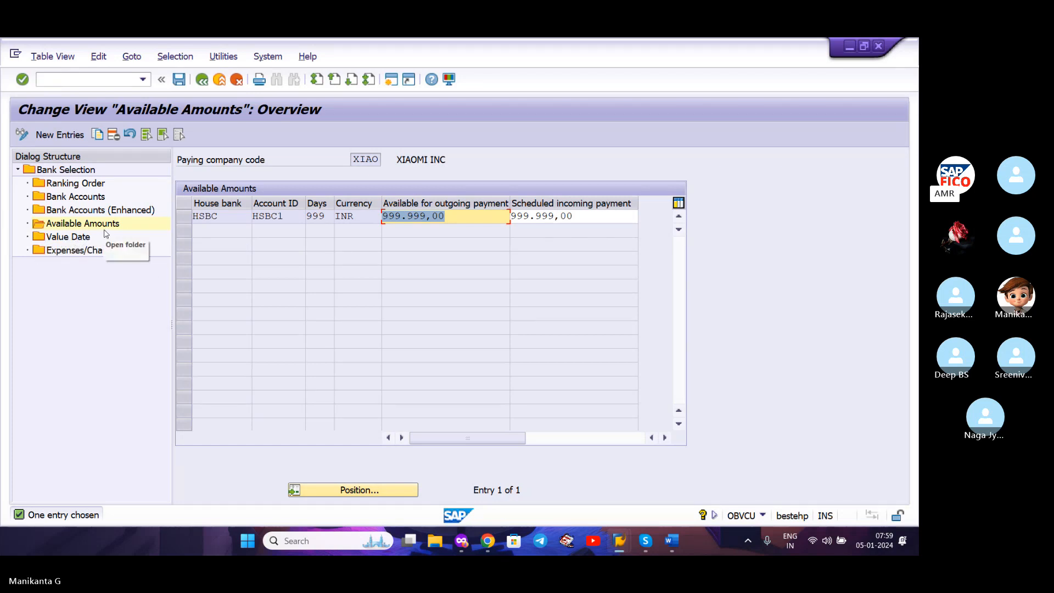
left_click(502, 213)
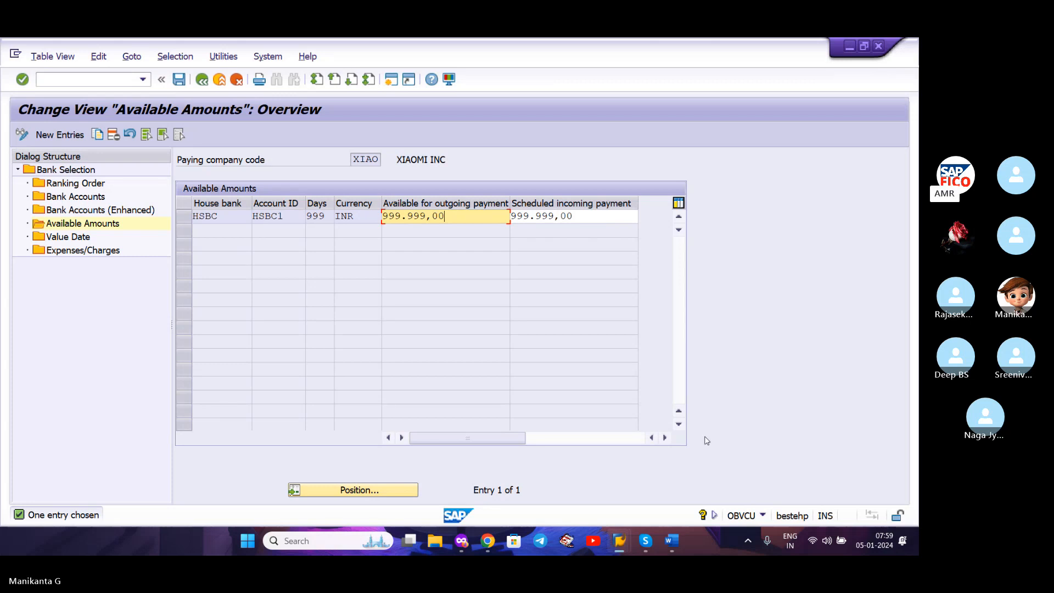
Open the value date settings for XIAO and examine the amount limit and days for cheque payments through HSBC.
double_click(87, 238)
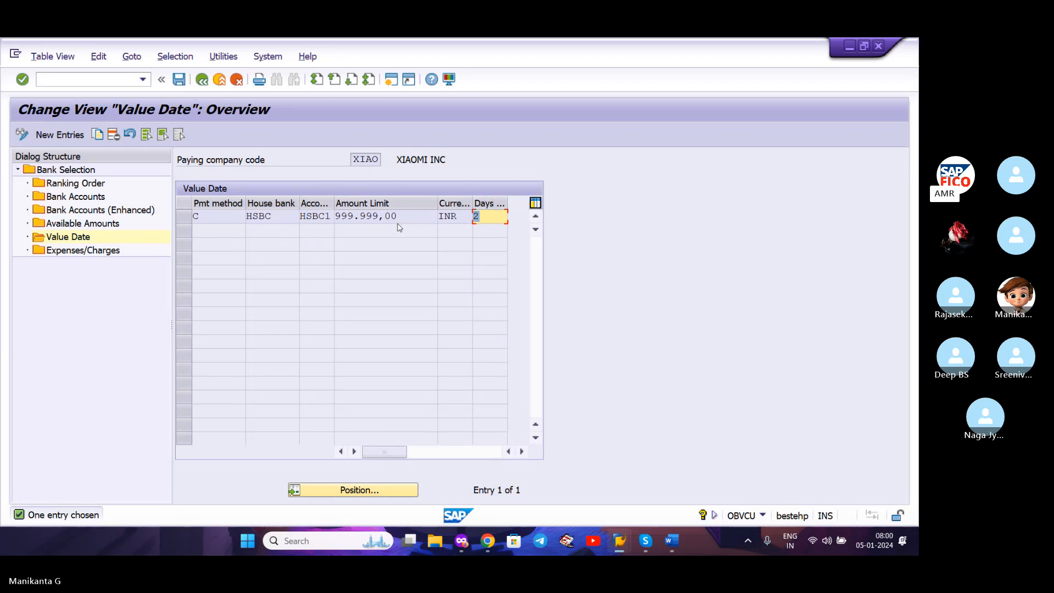
left_click(481, 216)
double_click(501, 222)
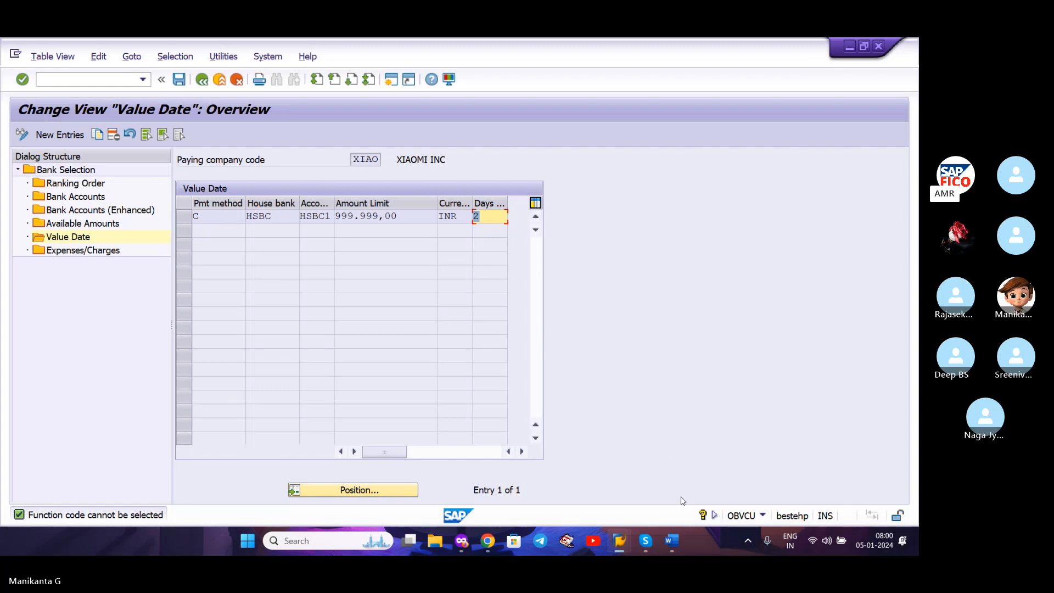
Switch to the Word notes and review the vendor and customer clearing types and the two APP run types.
left_click(672, 541)
scroll(643, 386, "up", 3)
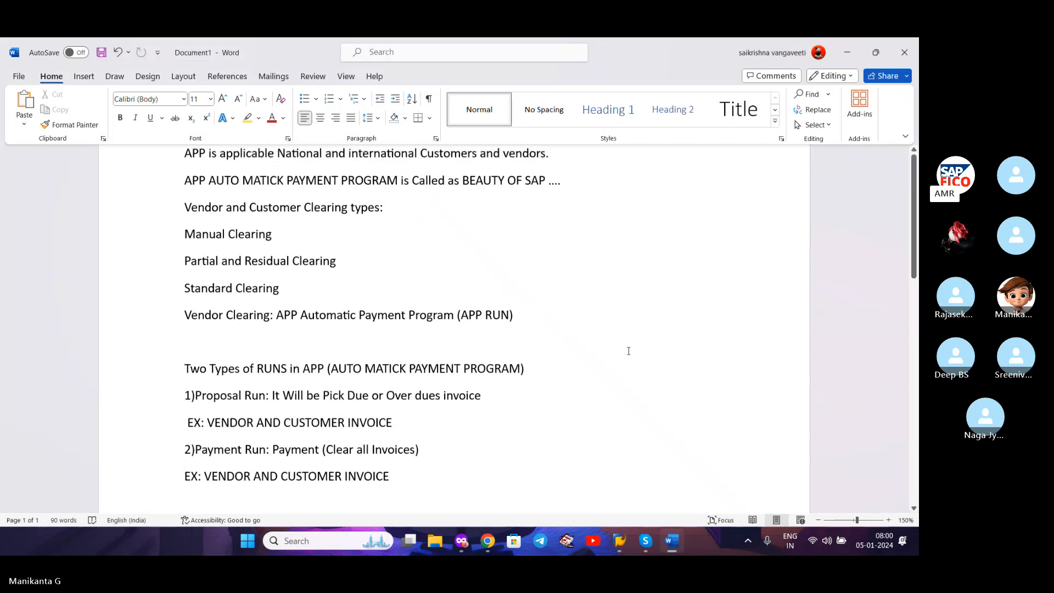
scroll(515, 269, "down", 2)
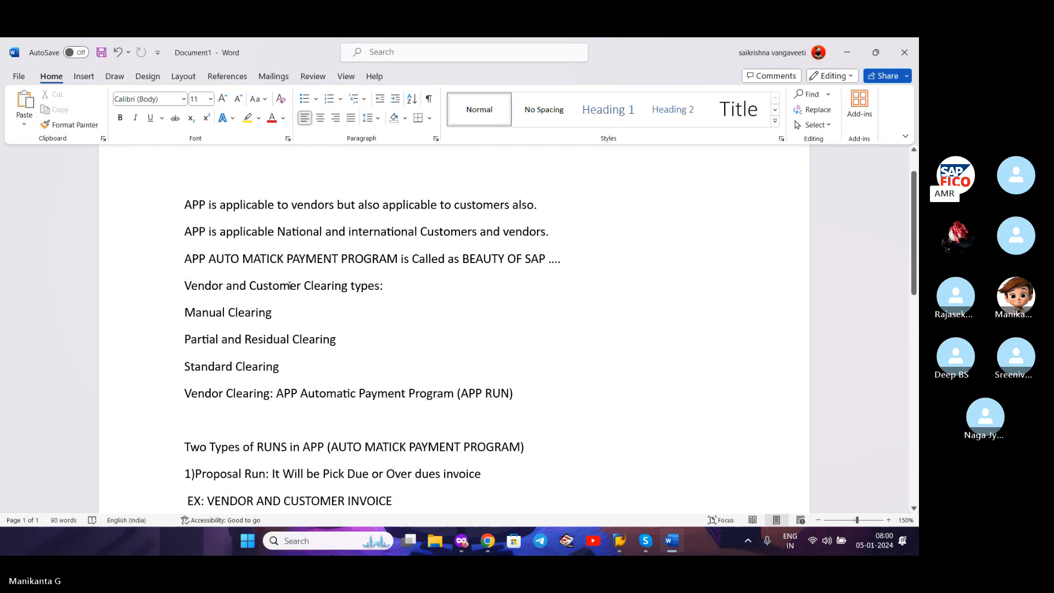
Switch back to SAP, open transaction XK02 and select the vendor named APP in company code XIAO.
left_click(859, 50)
type("/N")
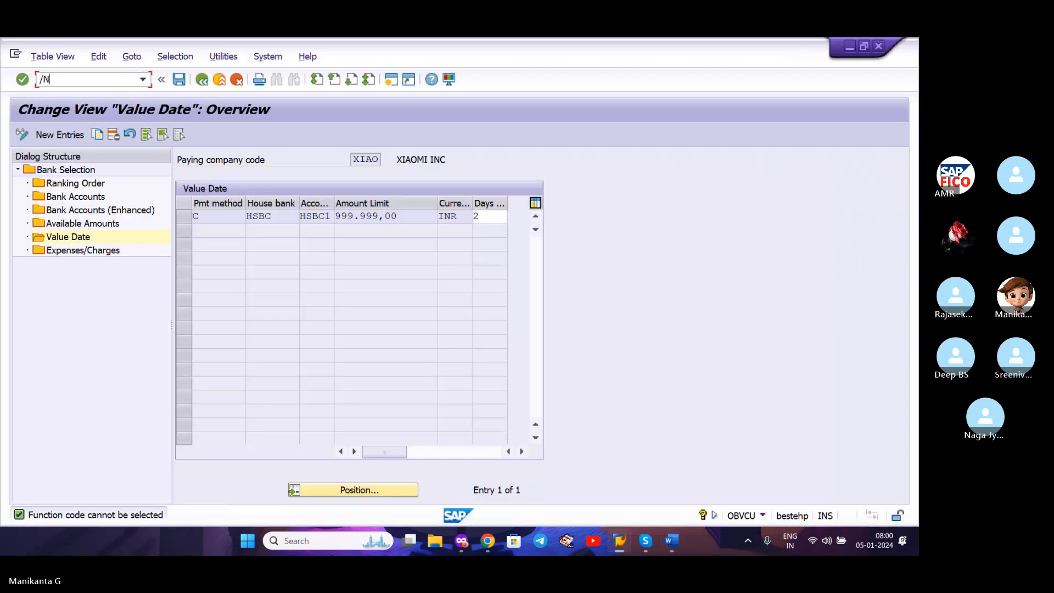
type("OBVCU")
key("Return")
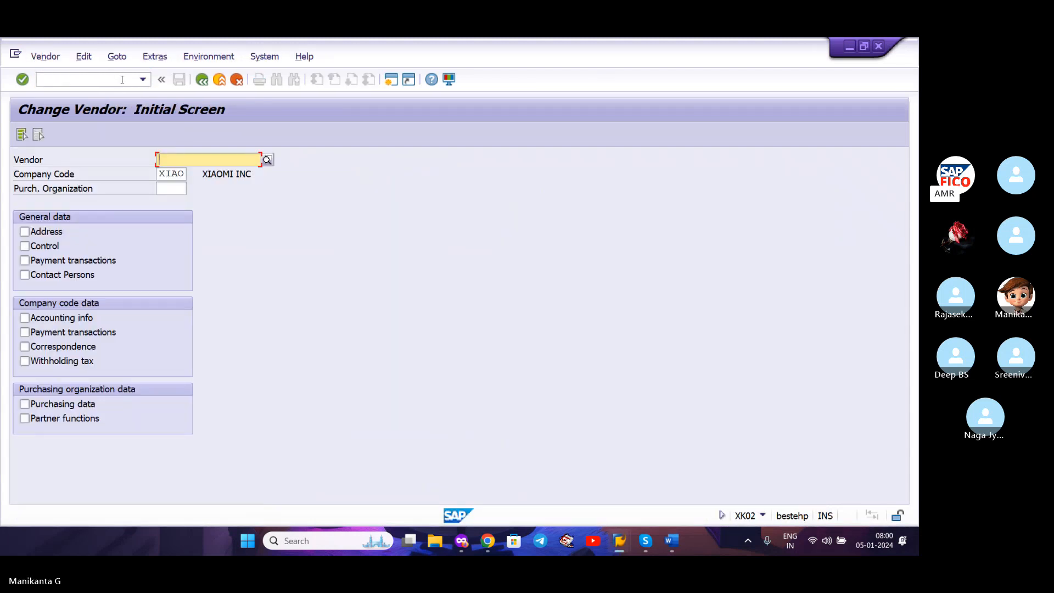
left_click(267, 160)
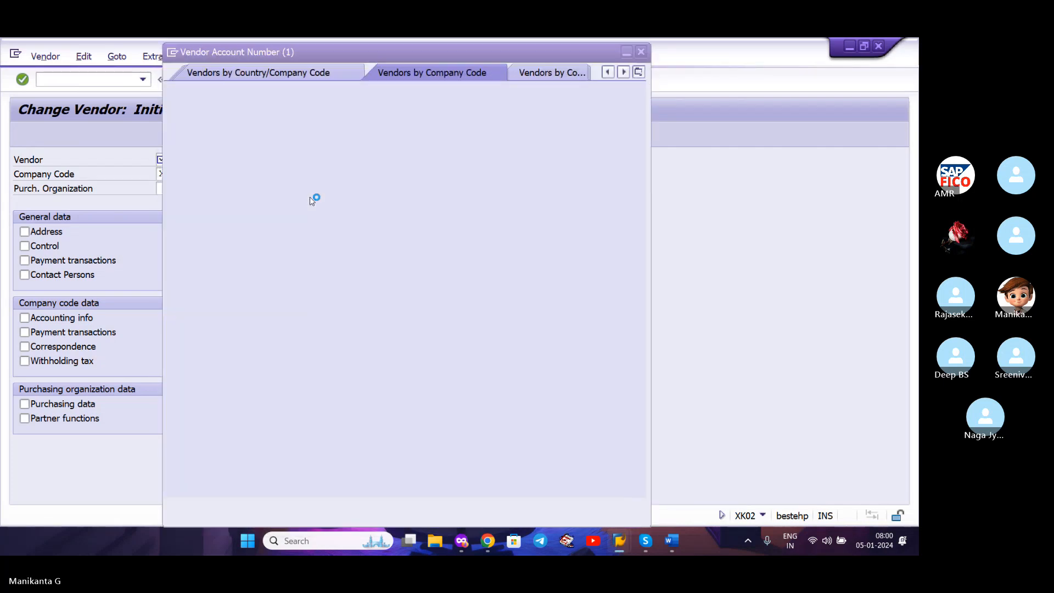
key("Return")
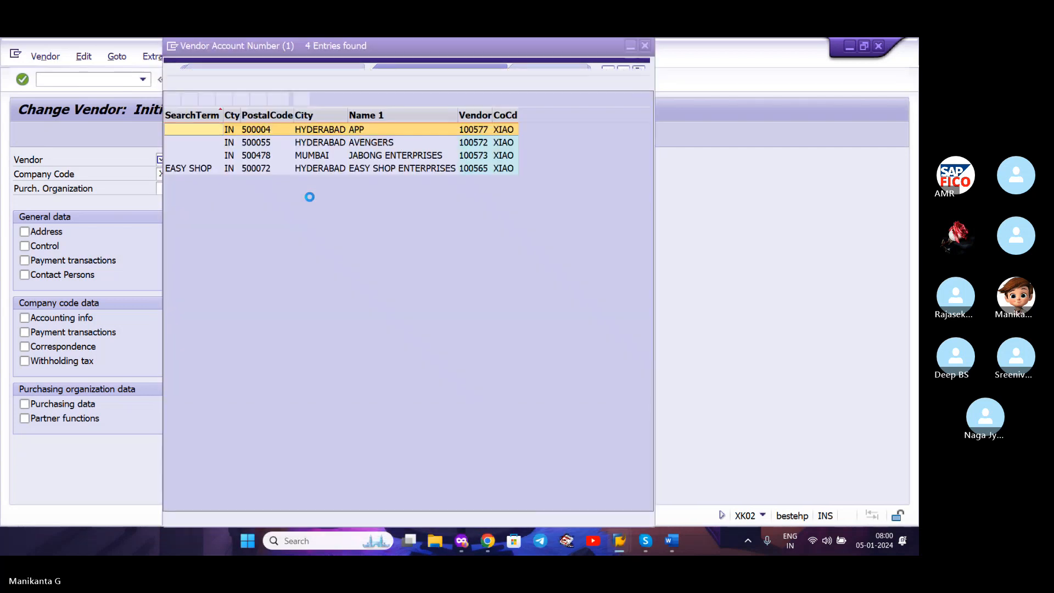
double_click(468, 135)
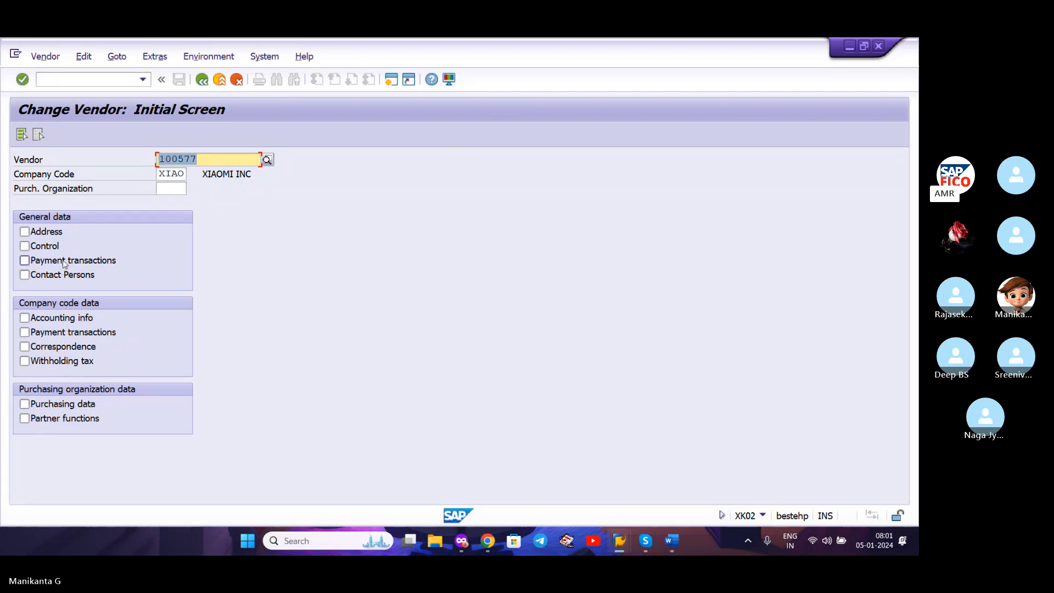
Open the vendor's company code payment transactions and review its payment method and house bank.
left_click(24, 332)
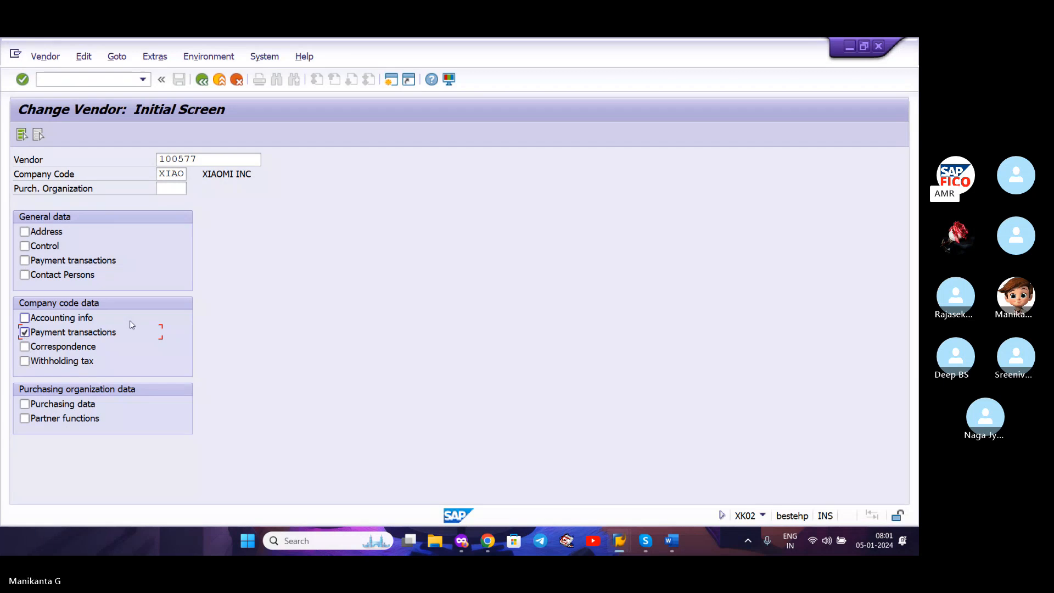
key("Return")
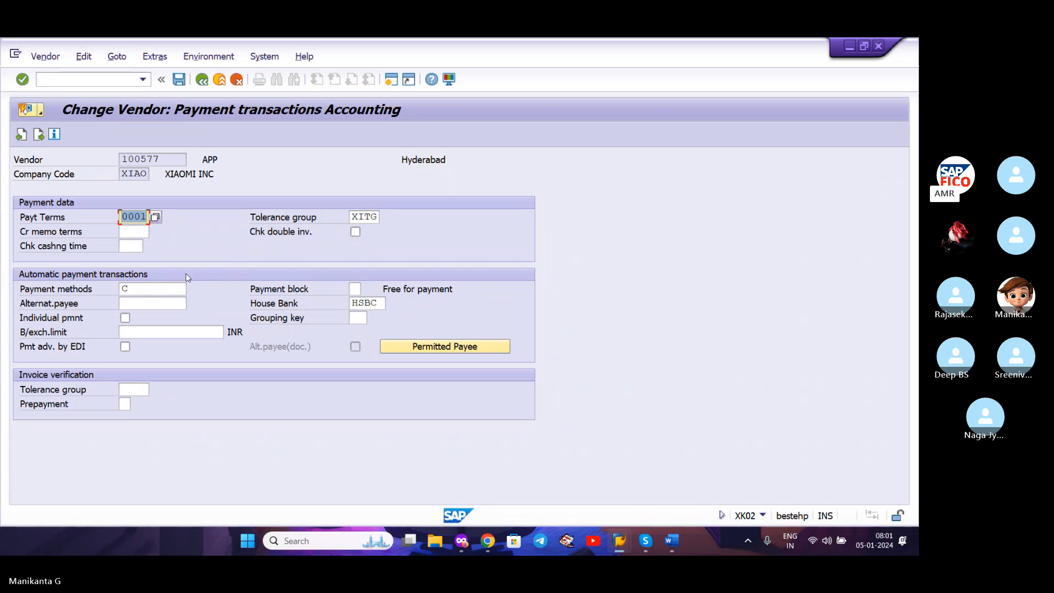
left_click(167, 288)
left_click(379, 302)
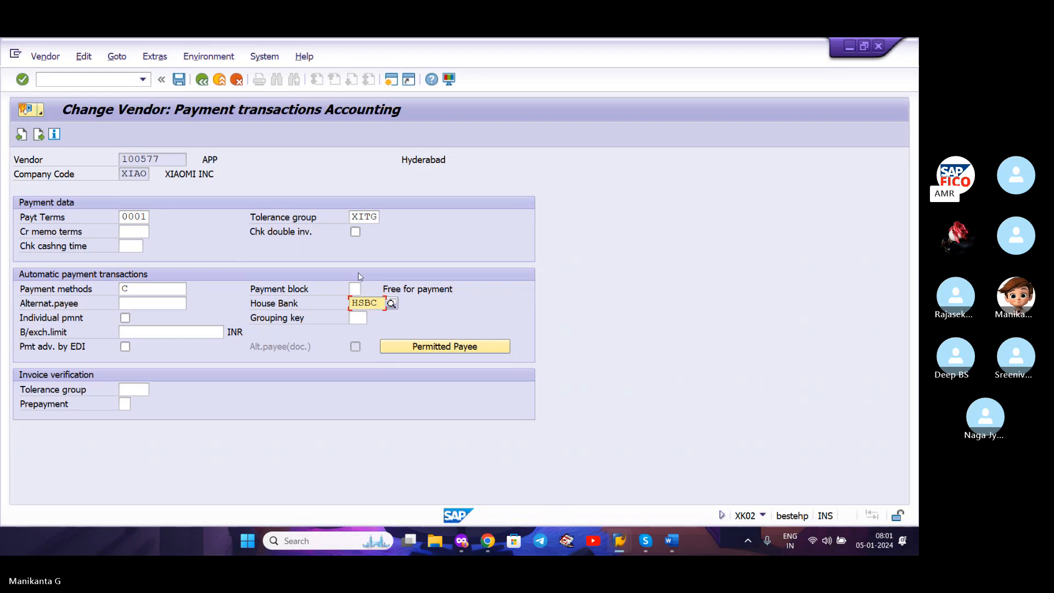
Open transaction FS00 and put the HSBC BANK A/C account under CURRENT ASSETS, LOANS & ADV into change mode.
left_click(115, 79)
type("/NFS00")
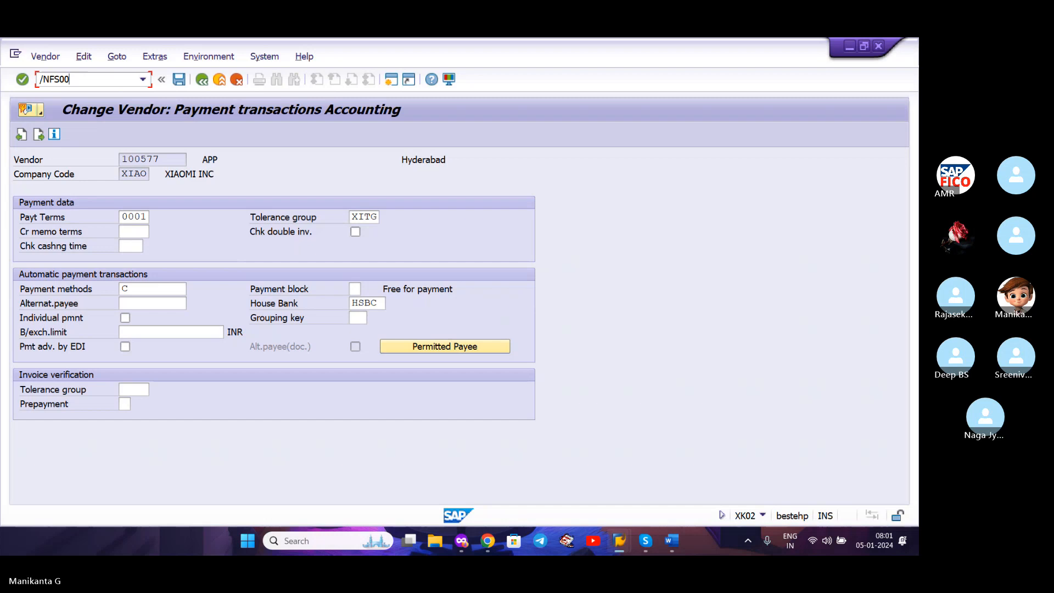
key("Return")
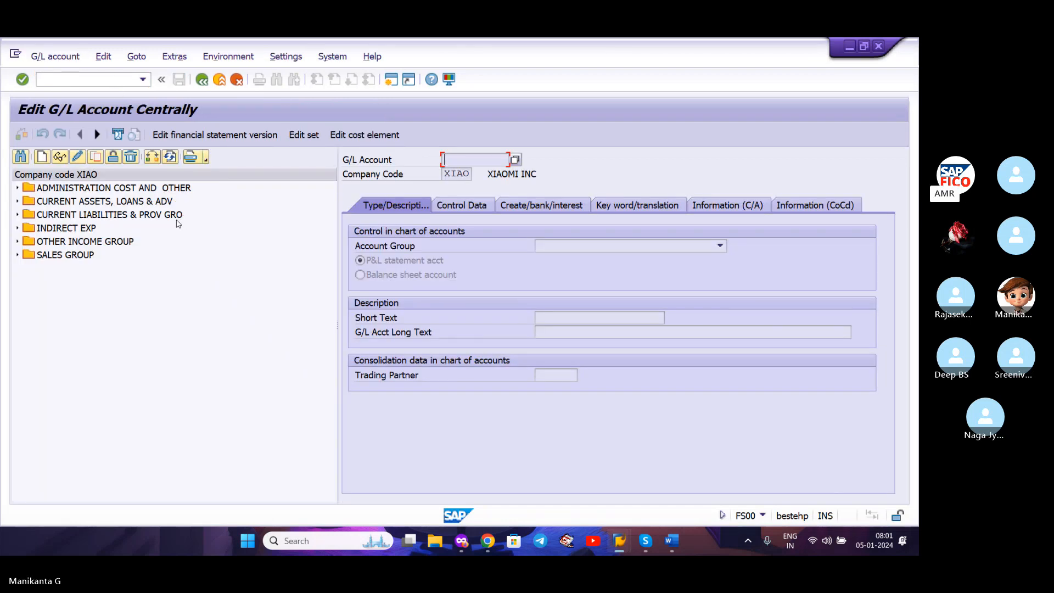
left_click(18, 203)
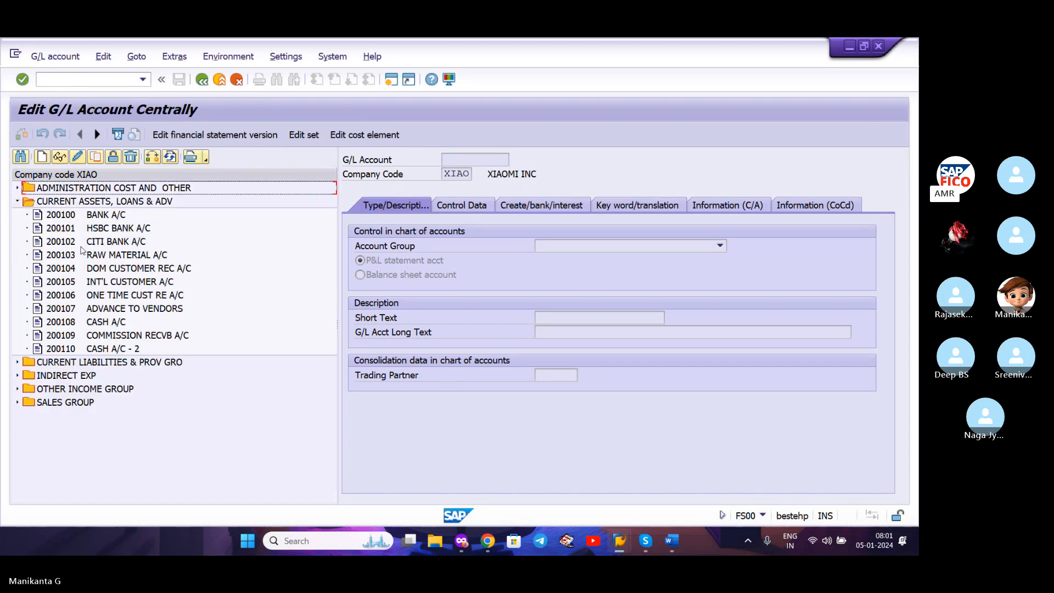
left_click(125, 228)
double_click(125, 229)
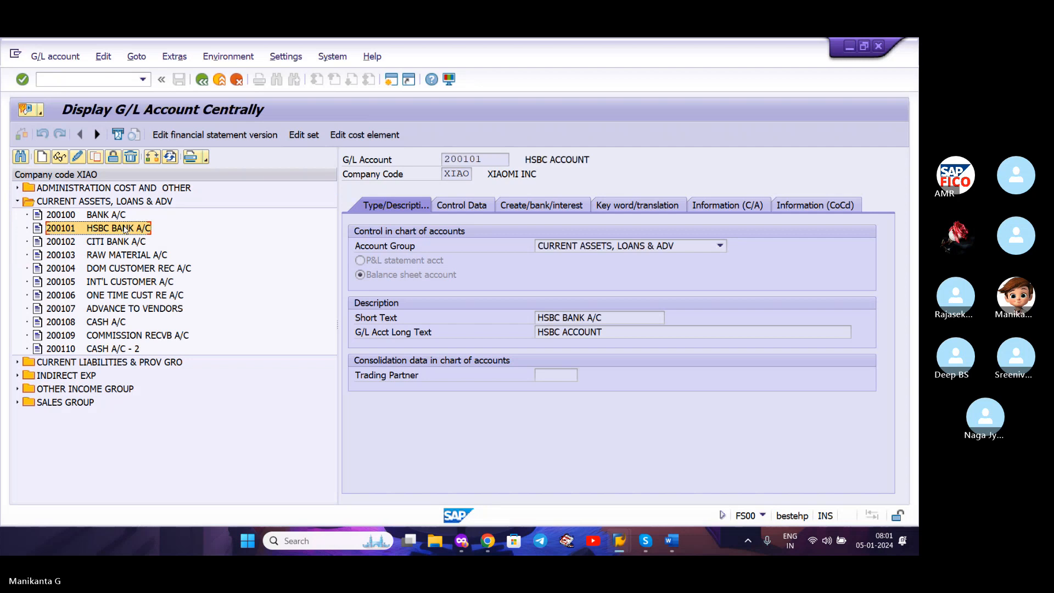
left_click(78, 157)
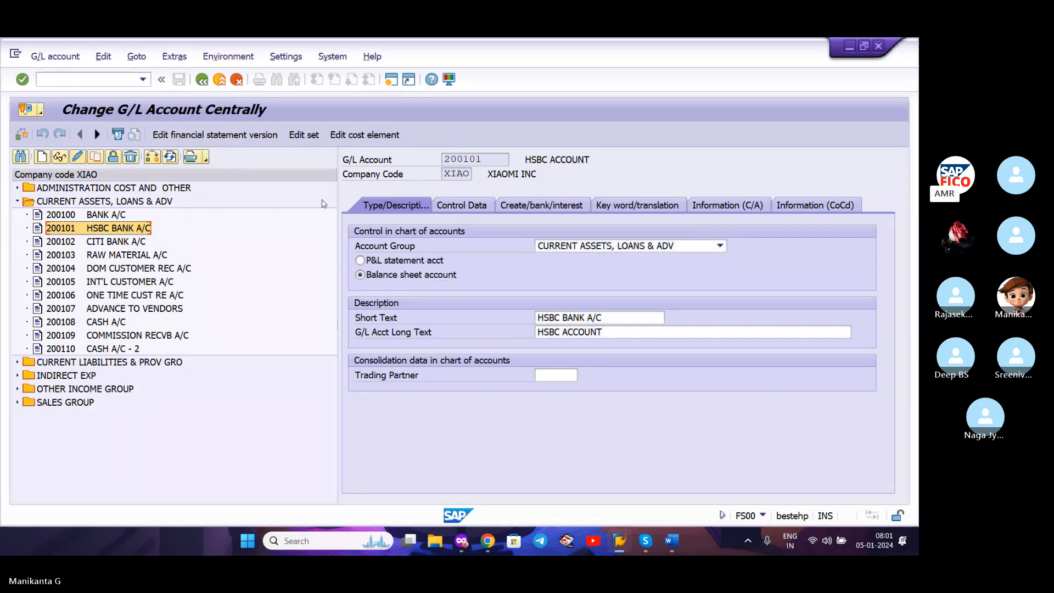
Examine the house bank and account ID in the HSBC G/L account's bank details, and narrow the account tree.
left_click(540, 208)
left_click(566, 360)
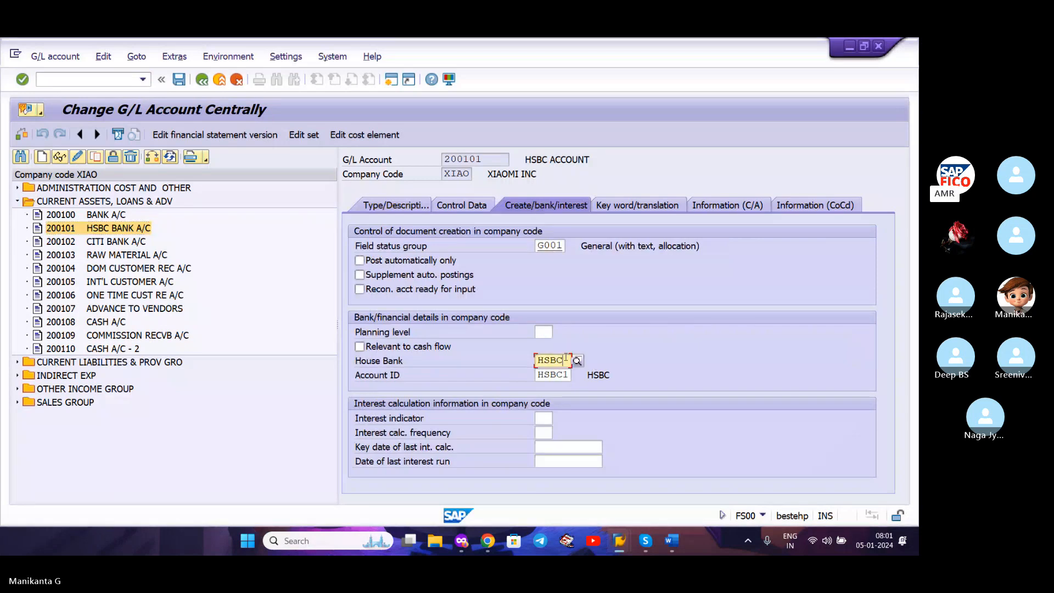
left_click(569, 375)
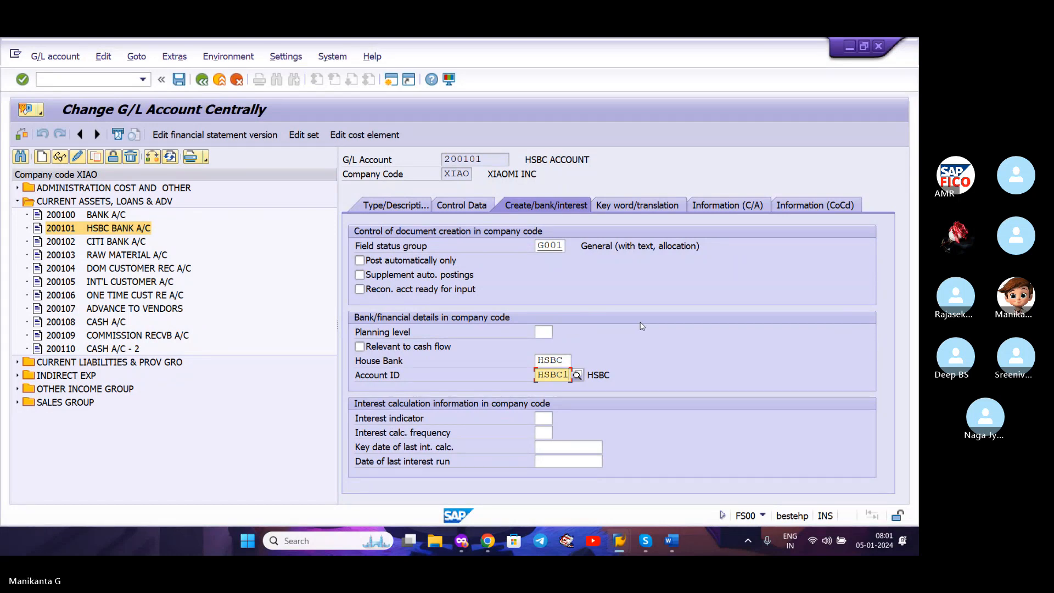
left_click(564, 362)
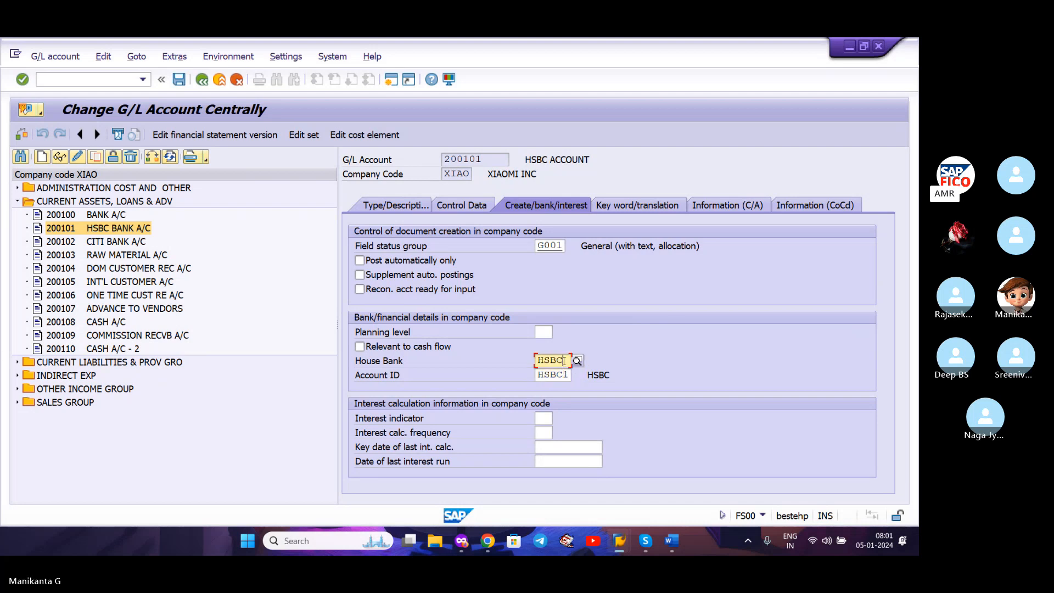
left_click(569, 376)
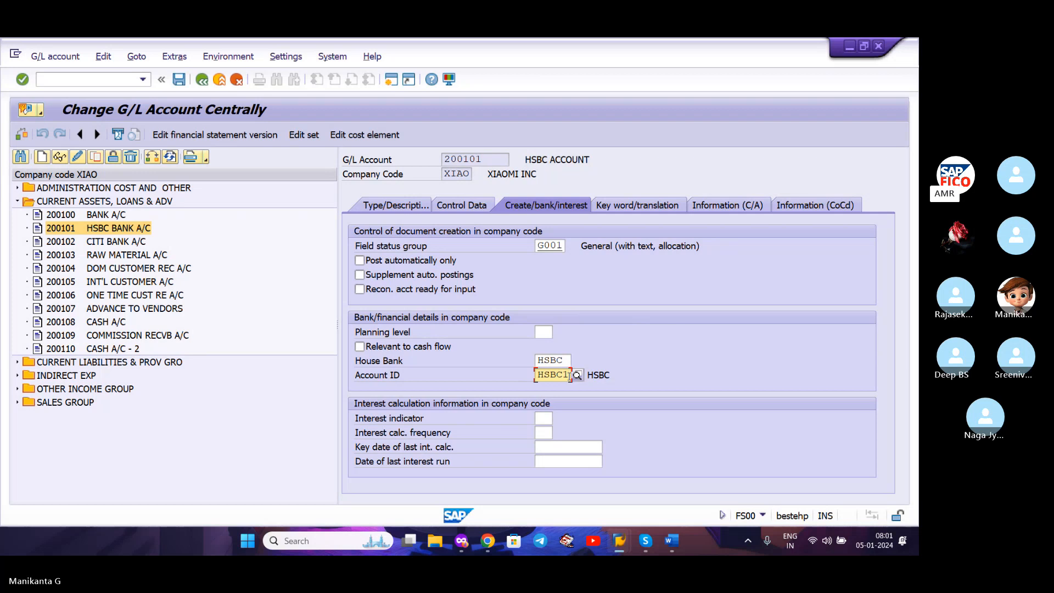
key("Up")
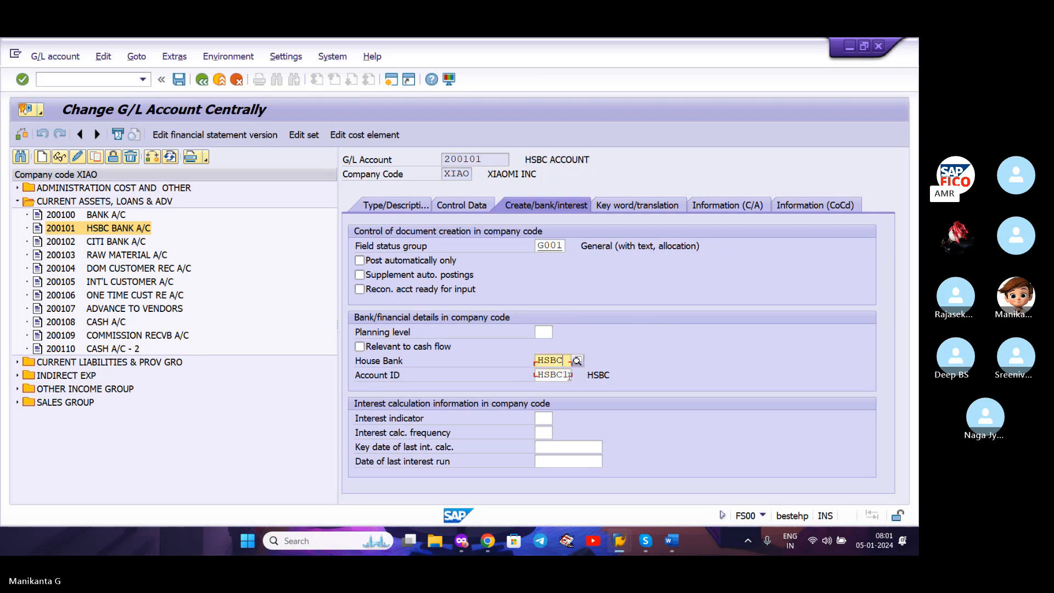
key("Down")
key("Up")
key("Down")
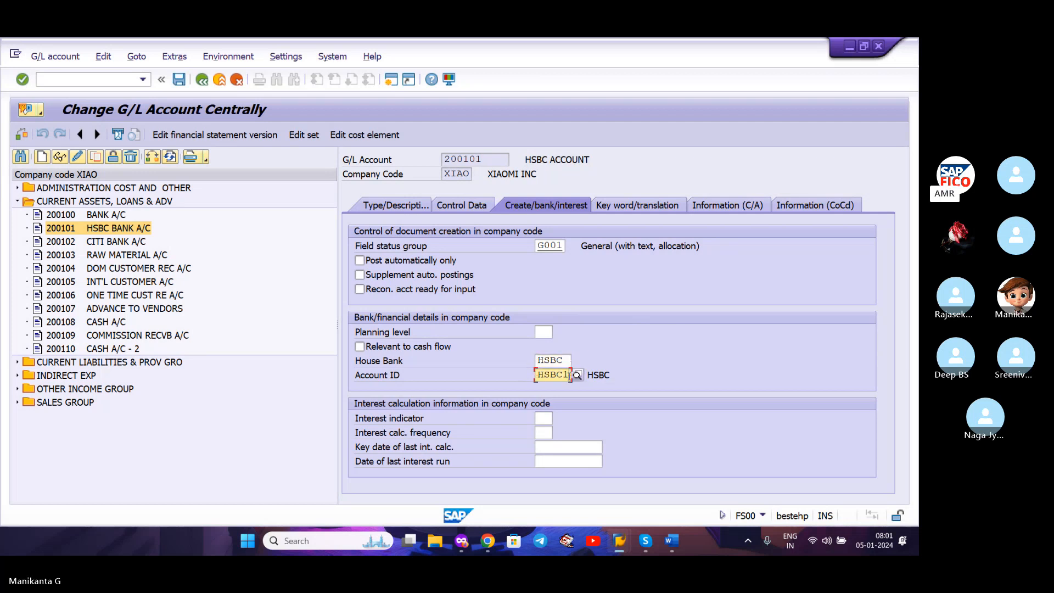
key("Up")
key("Down")
left_click_drag(338, 269, 201, 265)
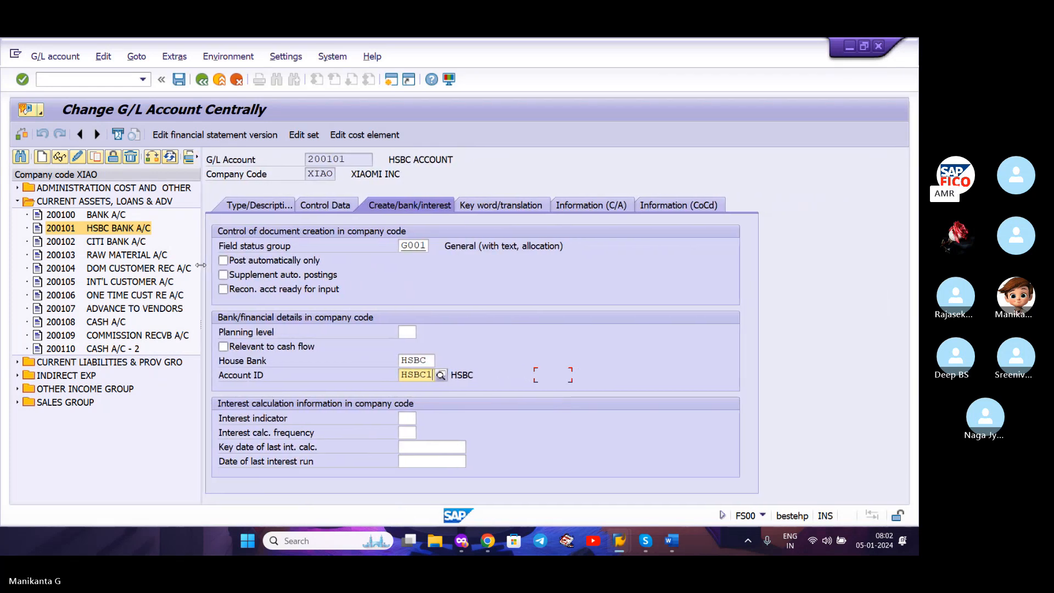
Unmute and re-mute the microphone in the Skype call, switching between the meeting and the HSBC account in SAP.
left_click(645, 541)
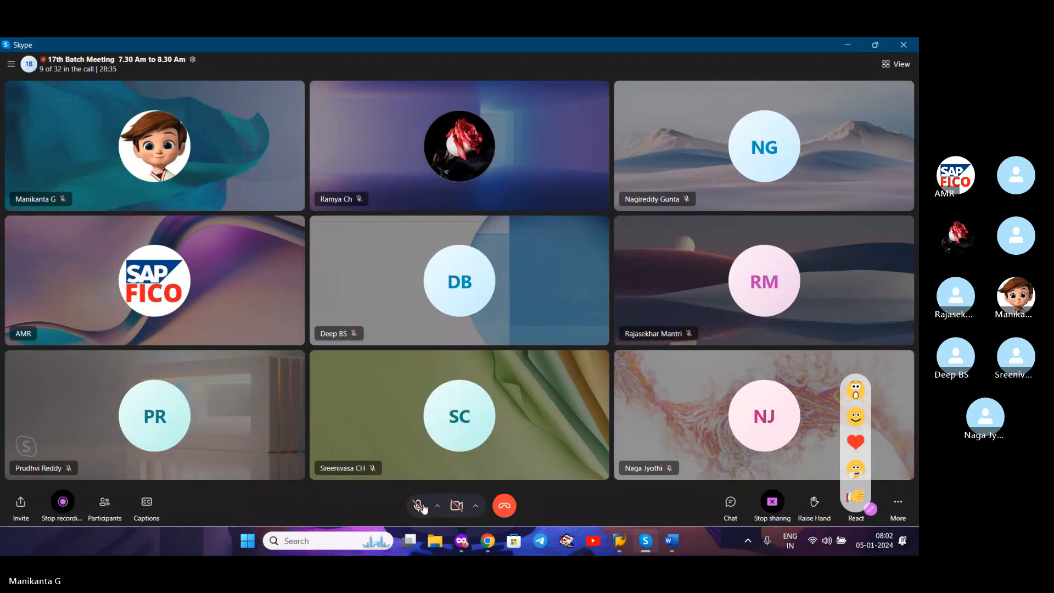
left_click(420, 507)
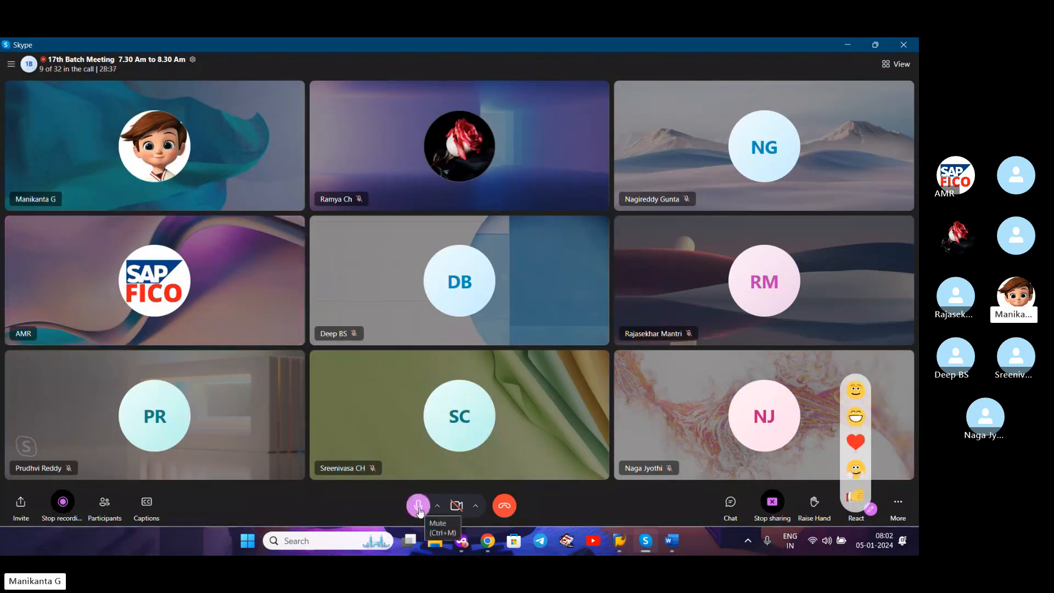
left_click(419, 509)
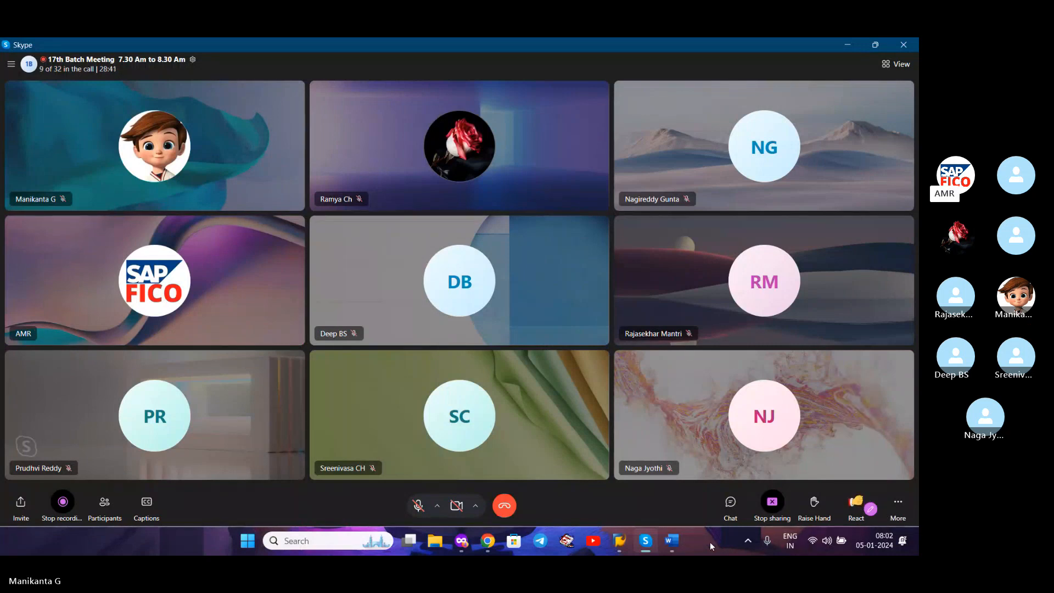
mouse_move(621, 542)
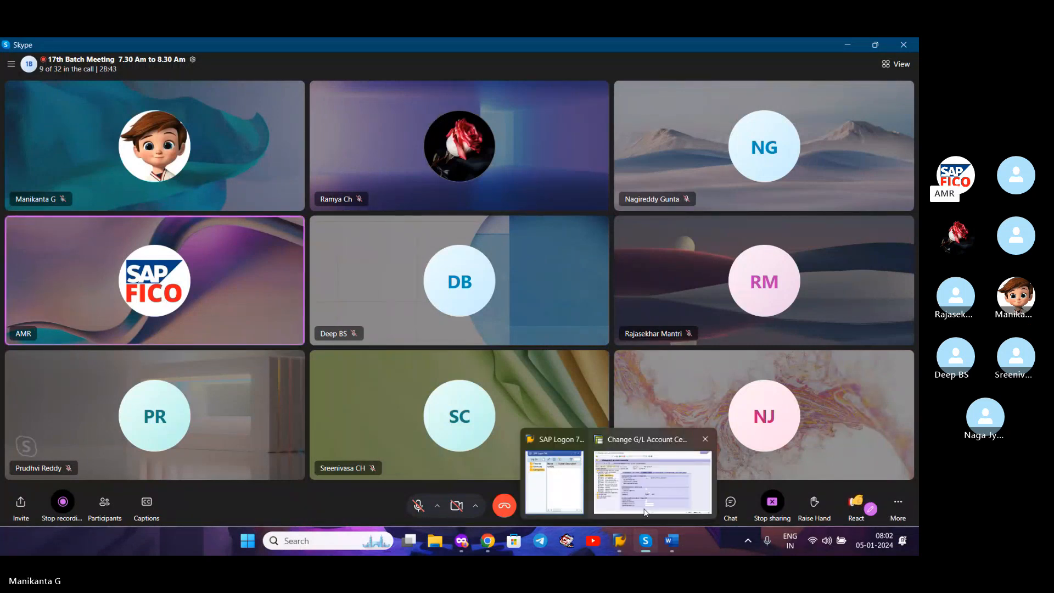
left_click(645, 512)
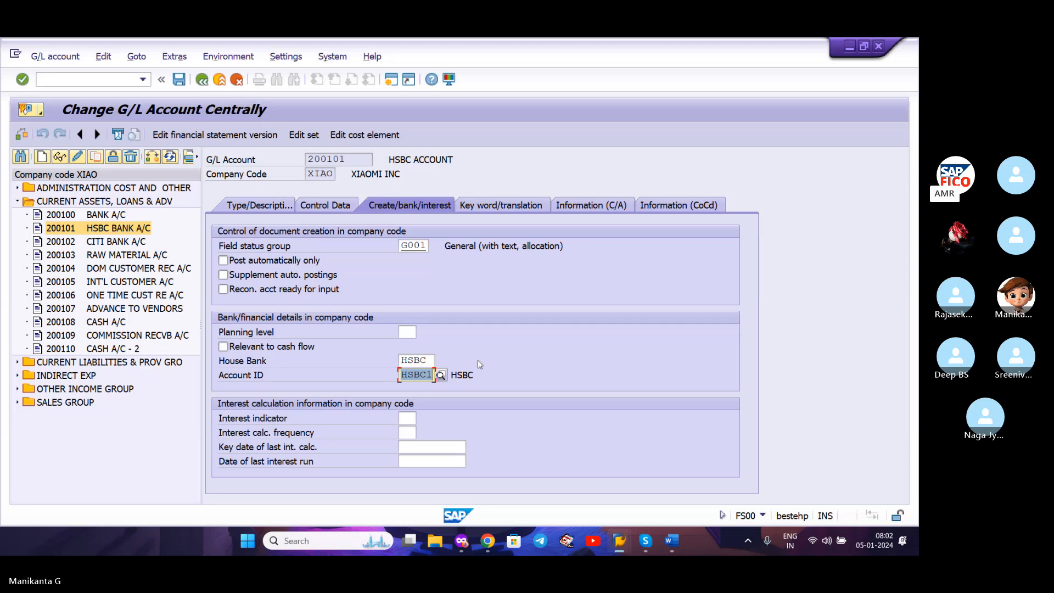
left_click(652, 539)
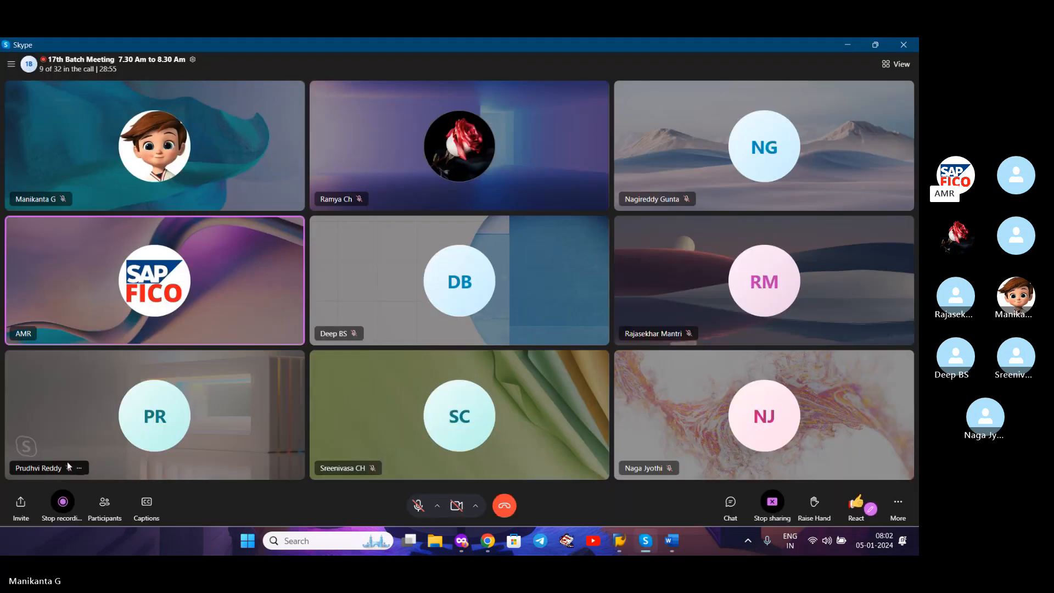